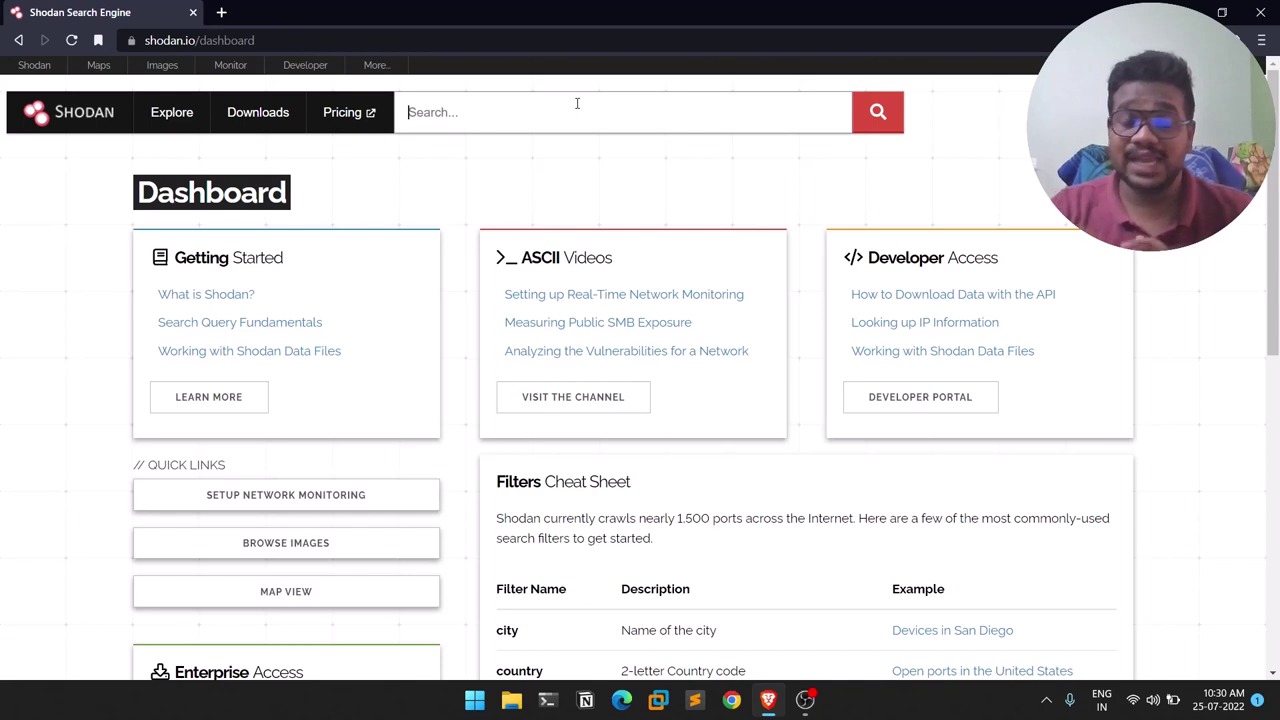
Look over the Shodan dashboard, including the quick links and the Filters Cheat Sheet with its example queries.
left_click(577, 103)
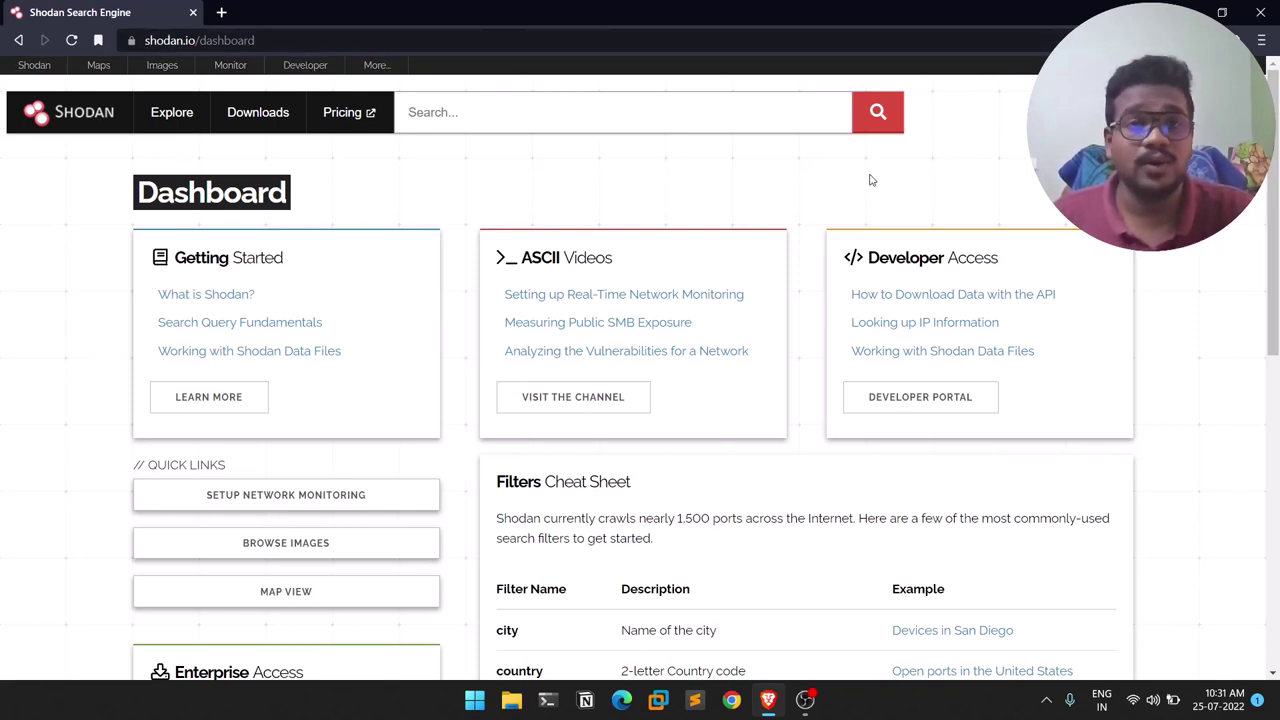
scroll(923, 171, "down", 1)
scroll(923, 171, "up", 1)
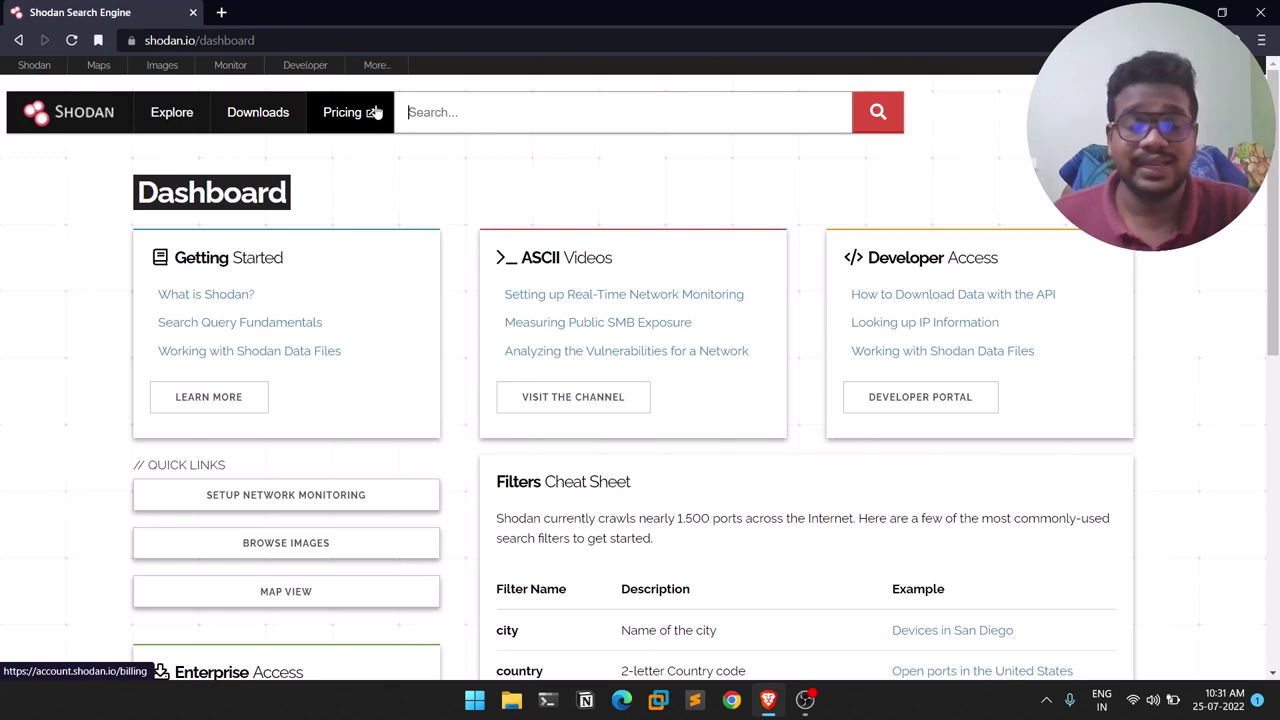
scroll(640, 370, "down", 4)
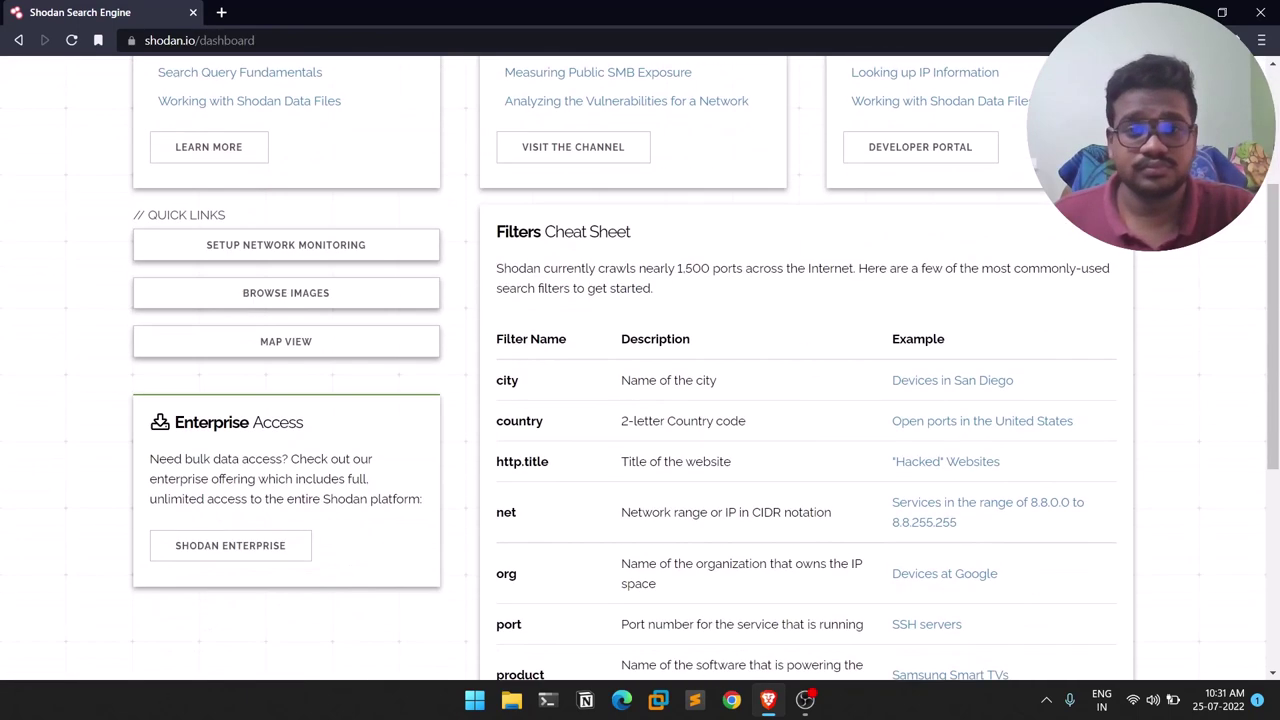
scroll(640, 370, "up", 2)
scroll(640, 370, "down", 3)
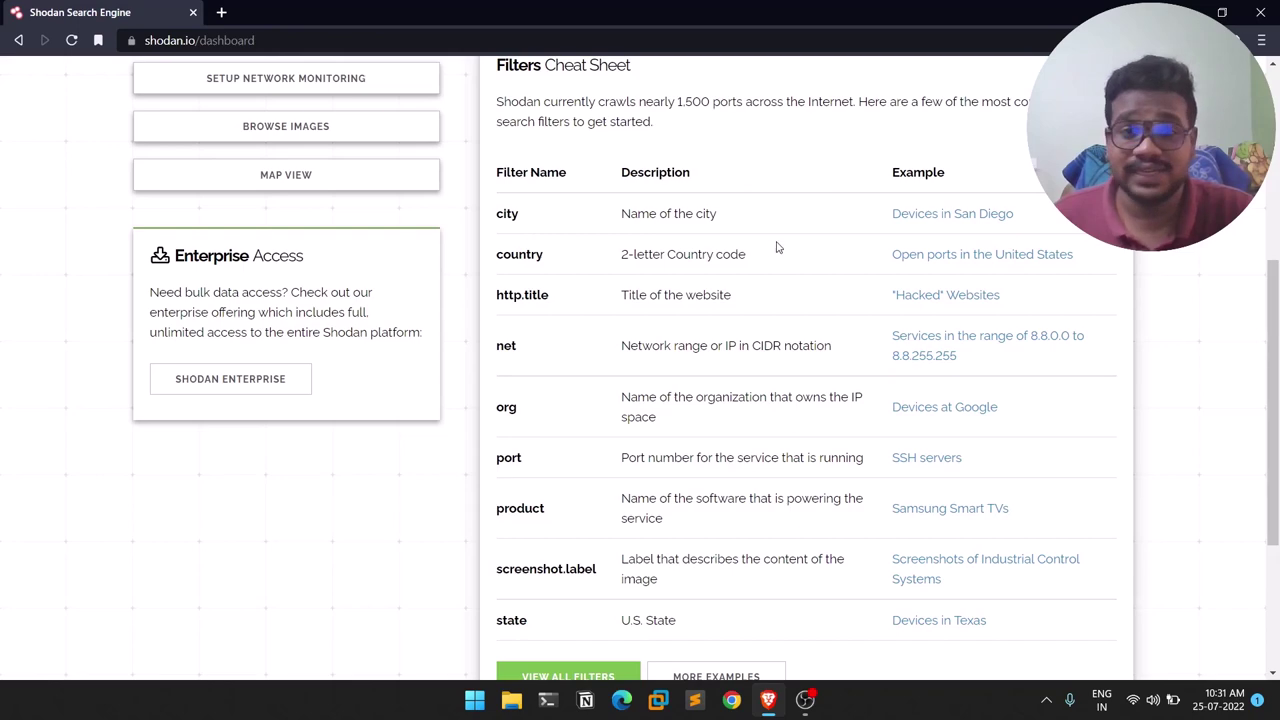
scroll(528, 273, "down", 3)
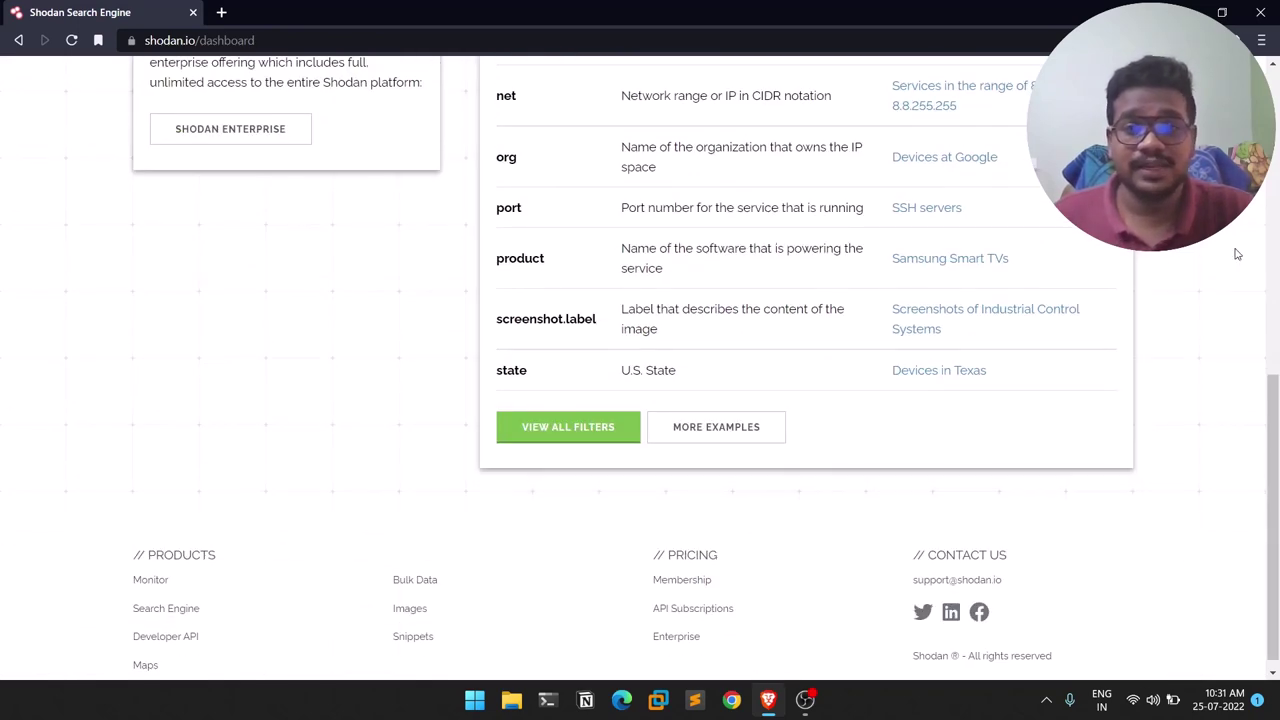
scroll(1074, 371, "up", 10)
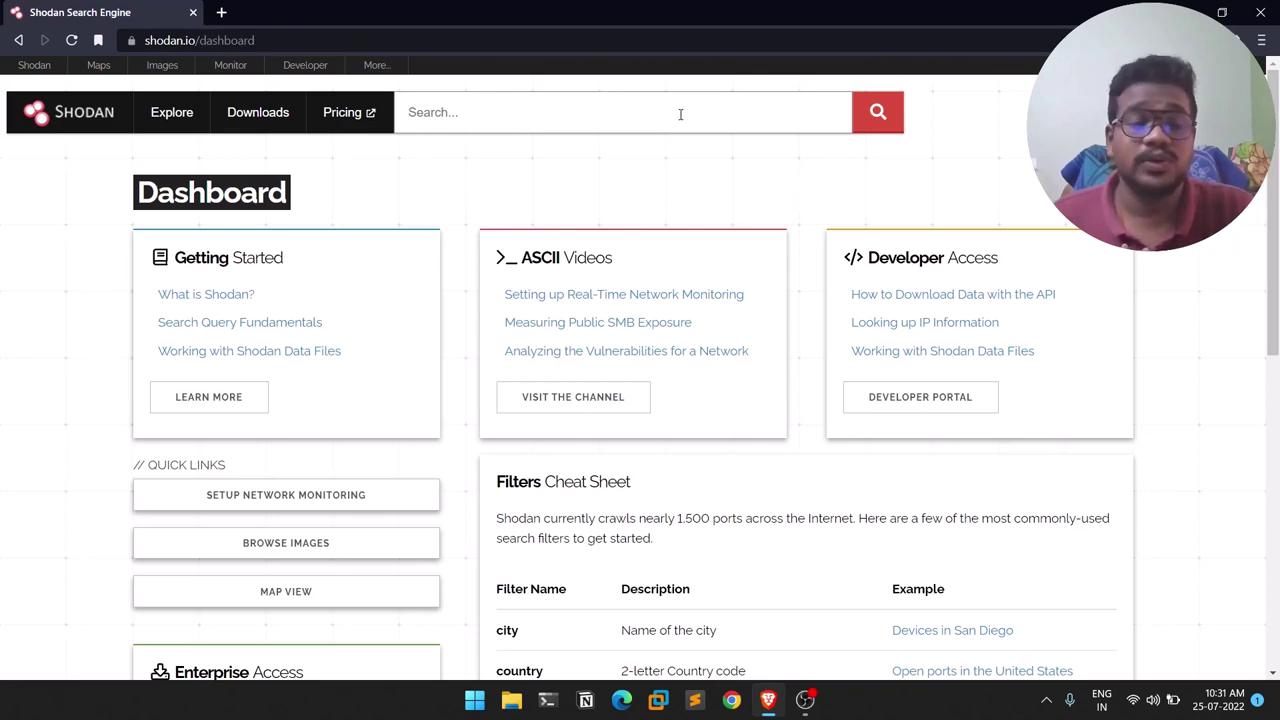
Search Google for "shodan api" in a new tab, preview an account overview image with the API key, and close the tab.
left_click(221, 12)
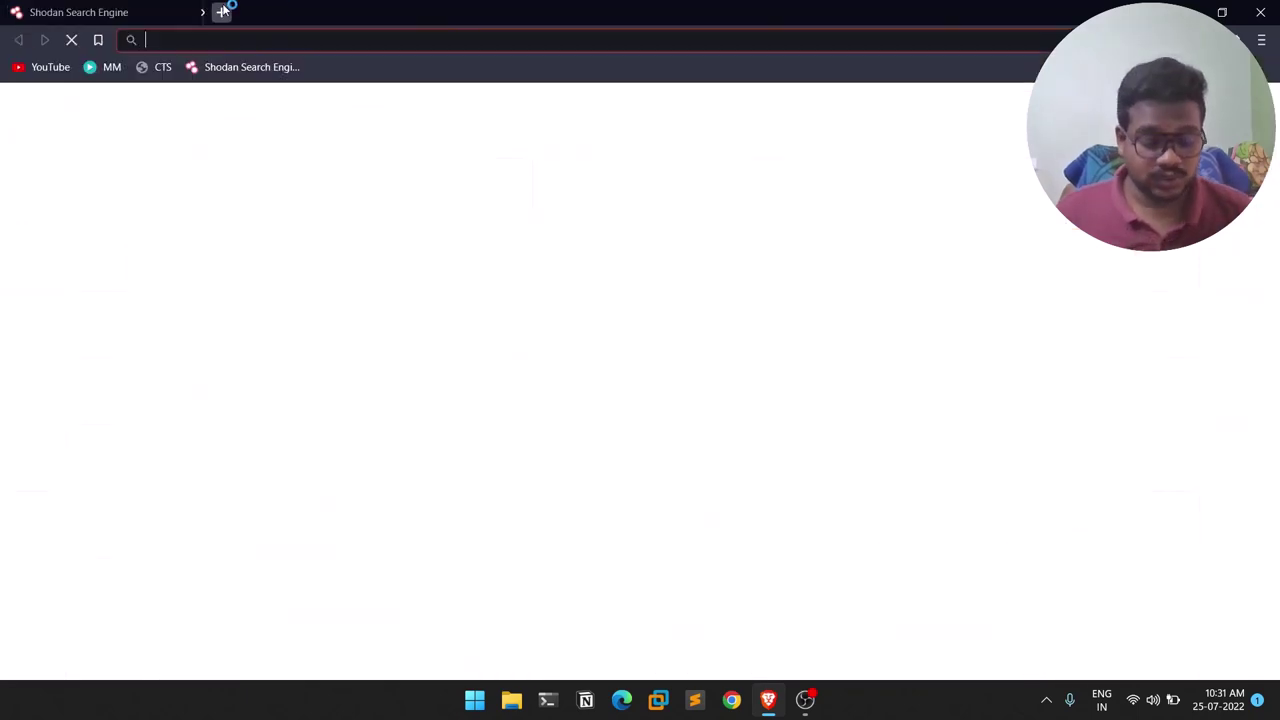
type("shodan api")
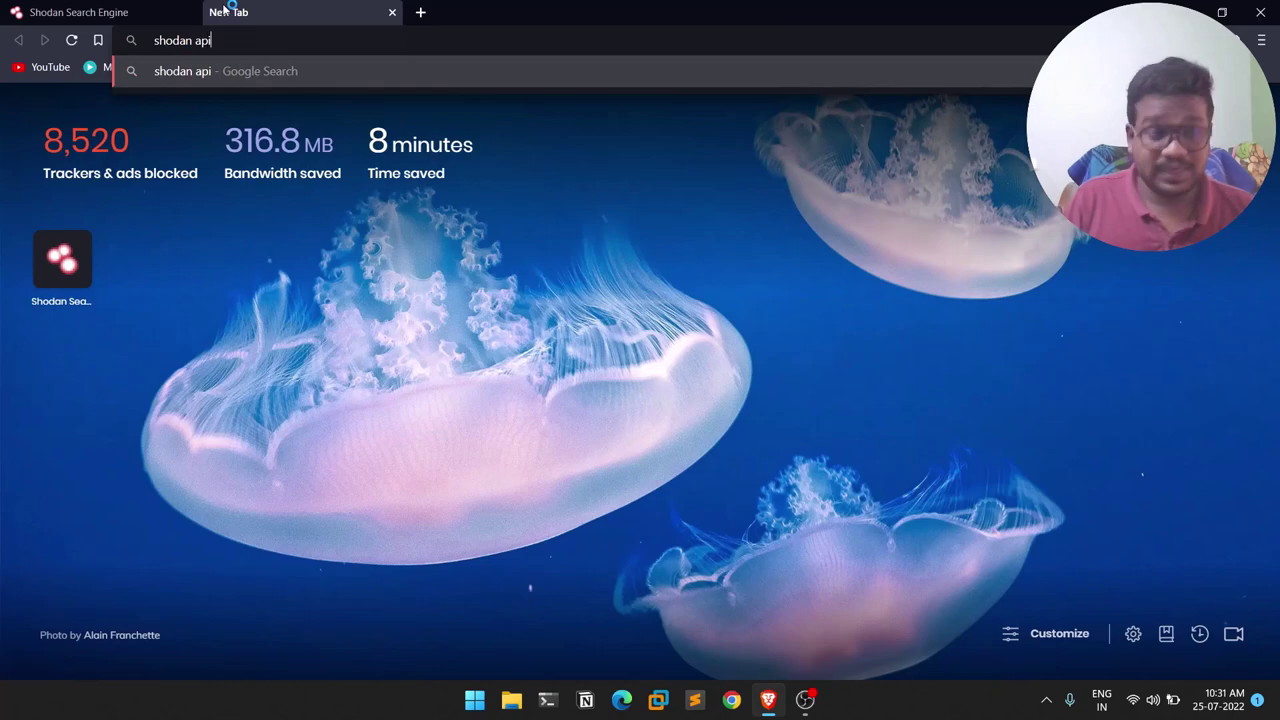
key("Return")
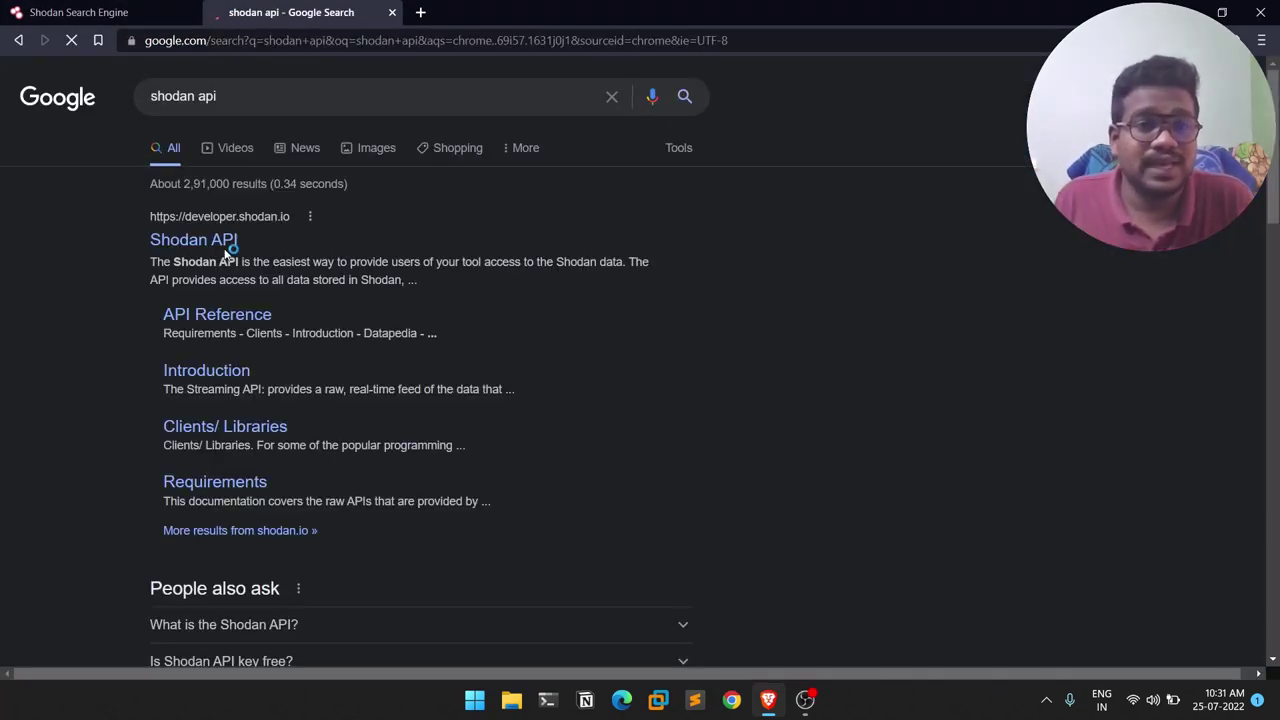
left_click(344, 149)
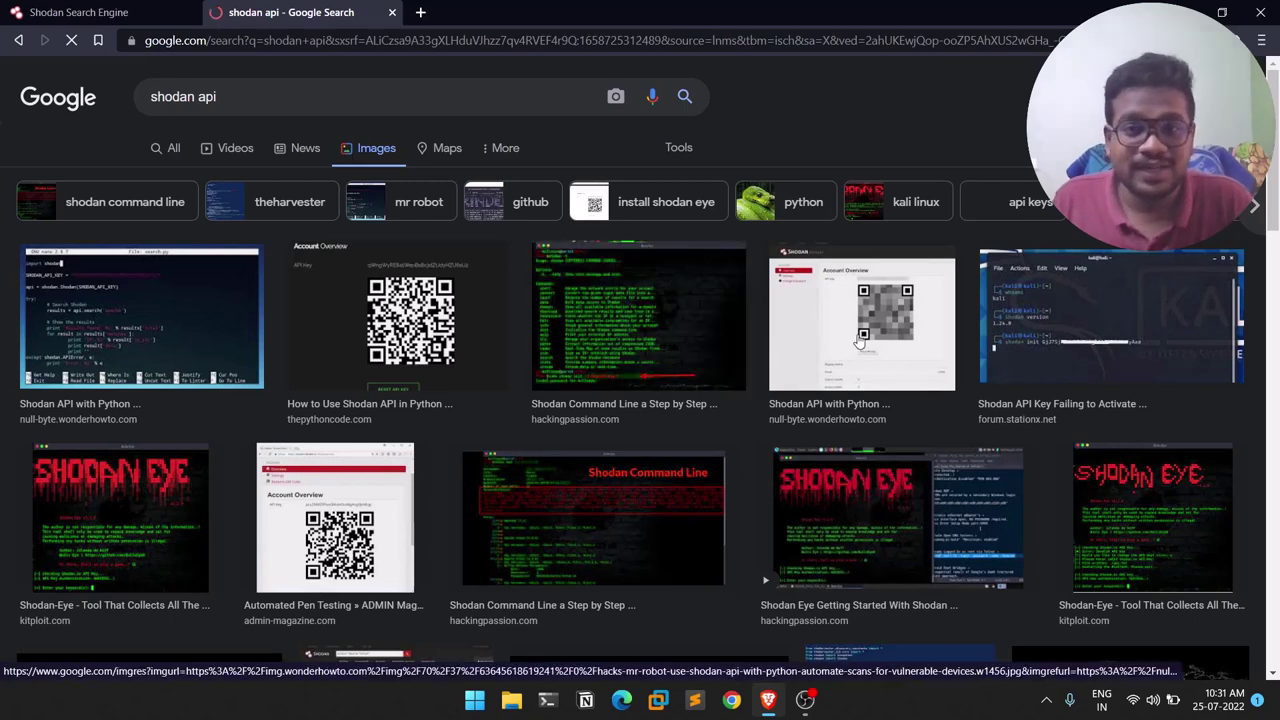
left_click(853, 342)
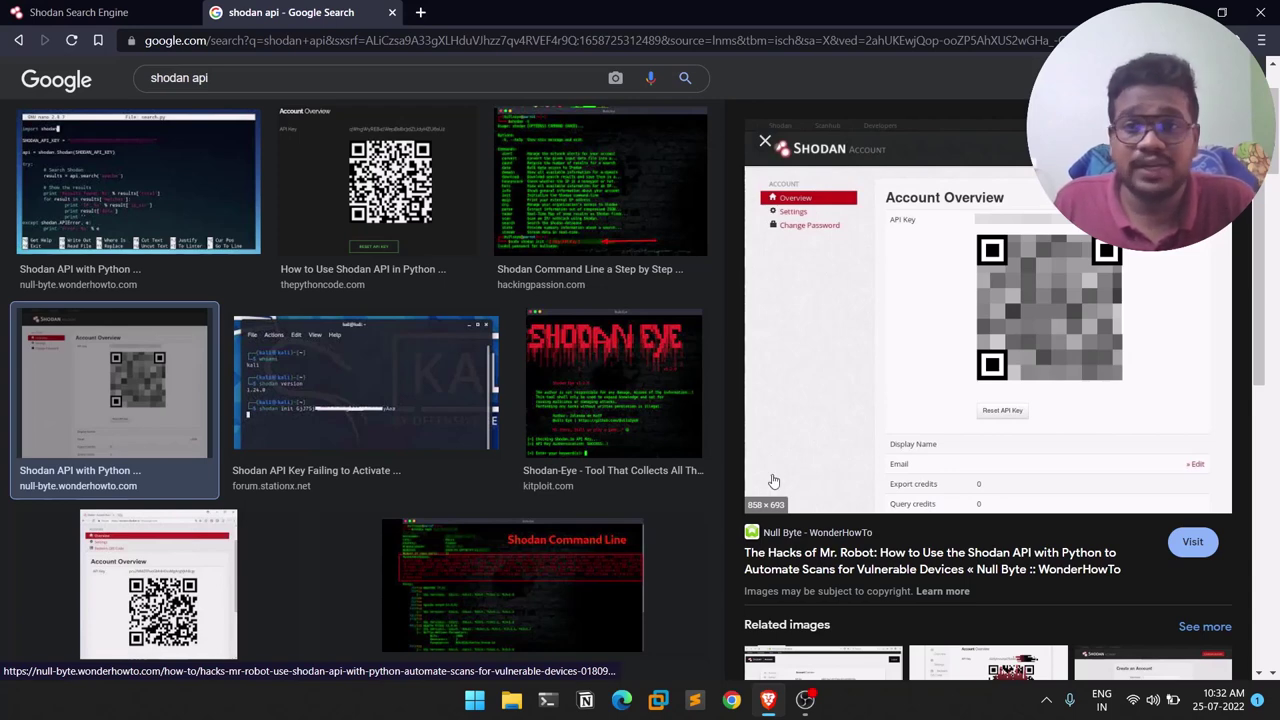
left_click(392, 12)
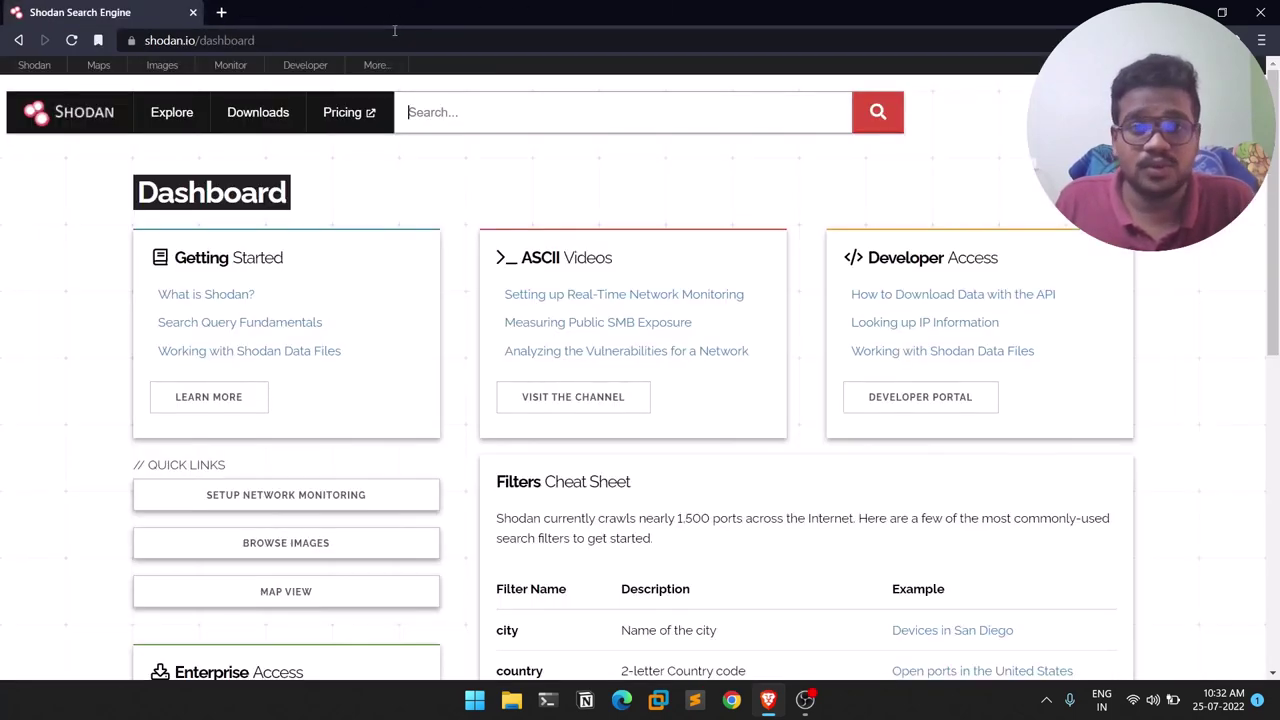
Search Shodan for "apache".
left_click(557, 123)
type("apache")
key("Return")
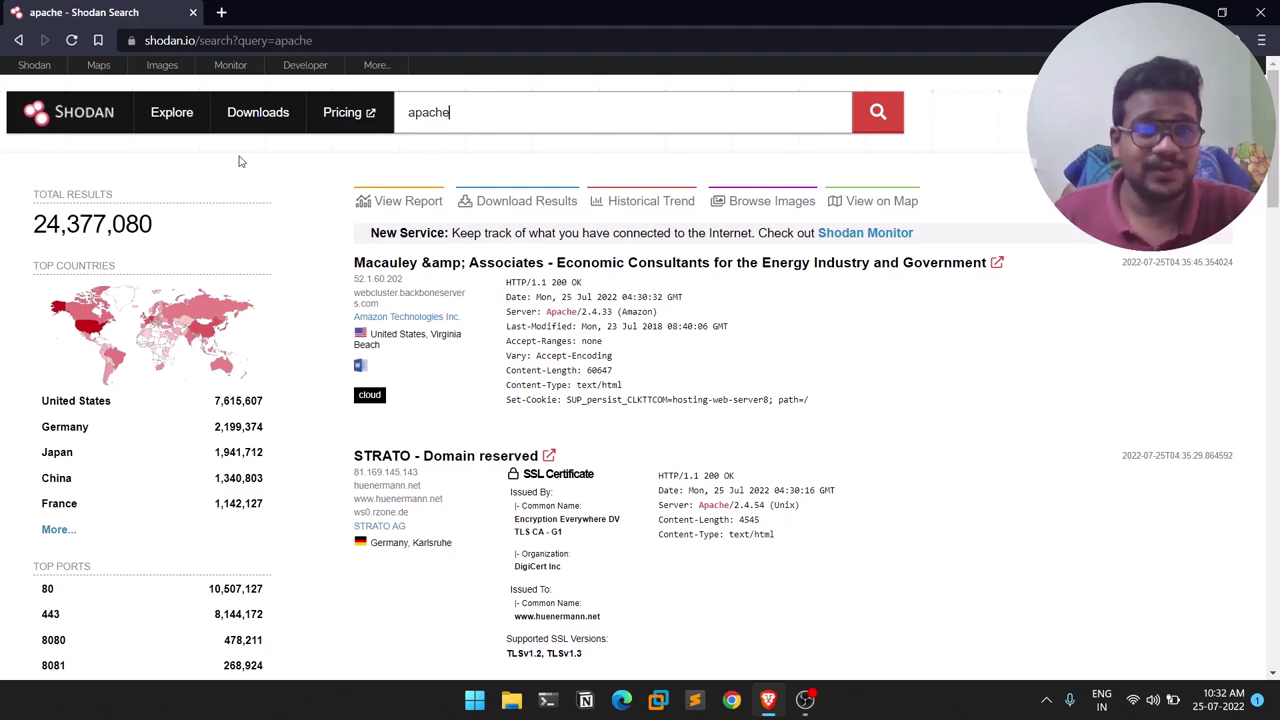
Review the apache results summary: total results, top countries, ports, organizations, products and operating systems.
scroll(240, 160, "down", 2)
scroll(452, 178, "up", 2)
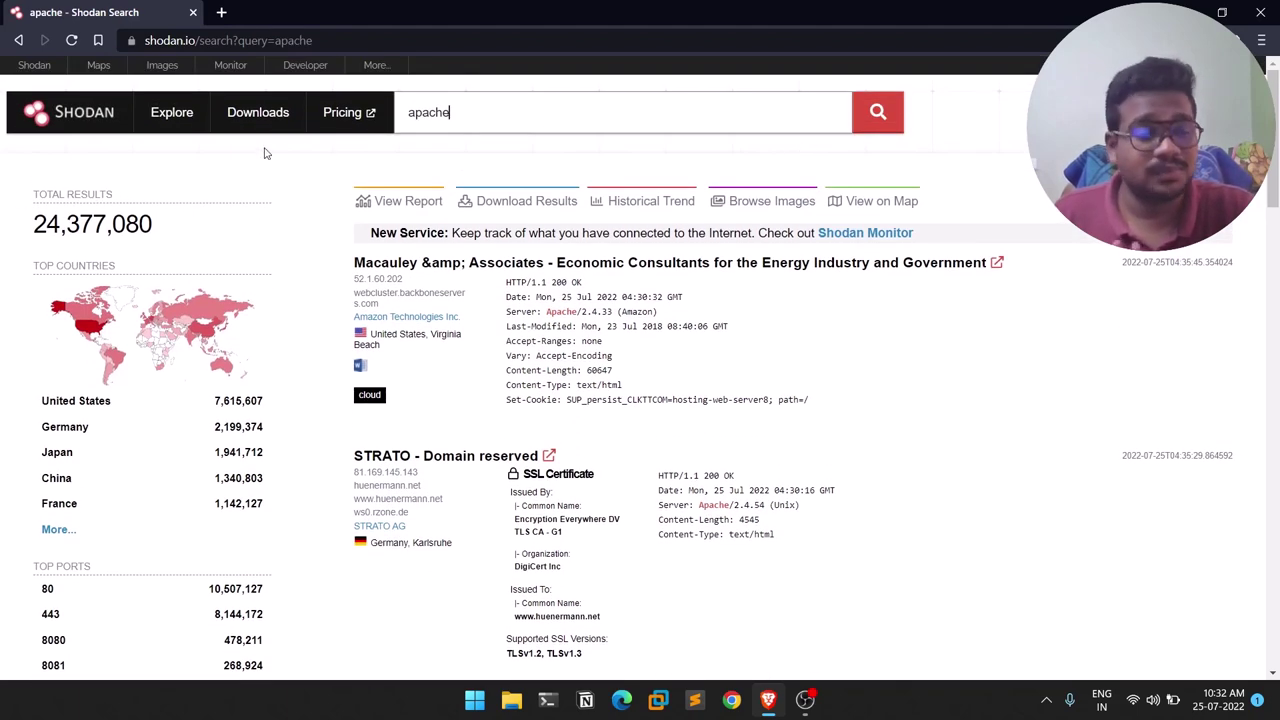
double_click(48, 224)
left_click(2, 260)
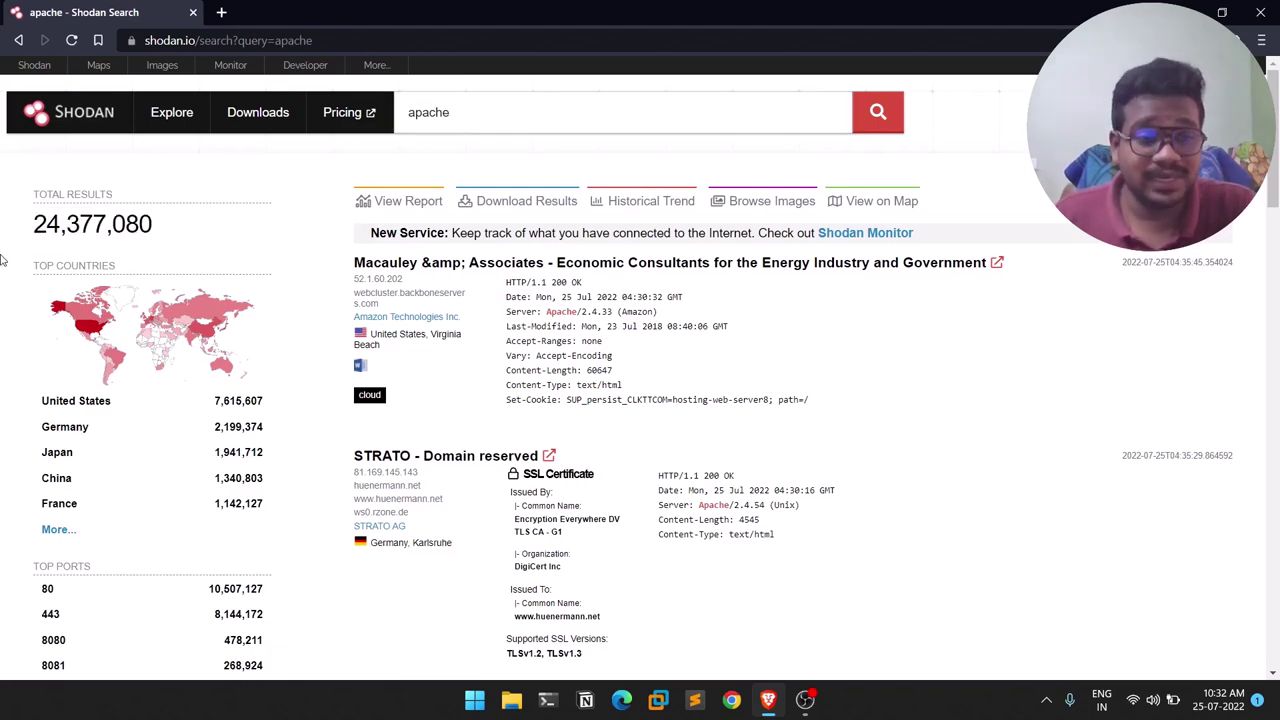
scroll(2, 260, "down", 3)
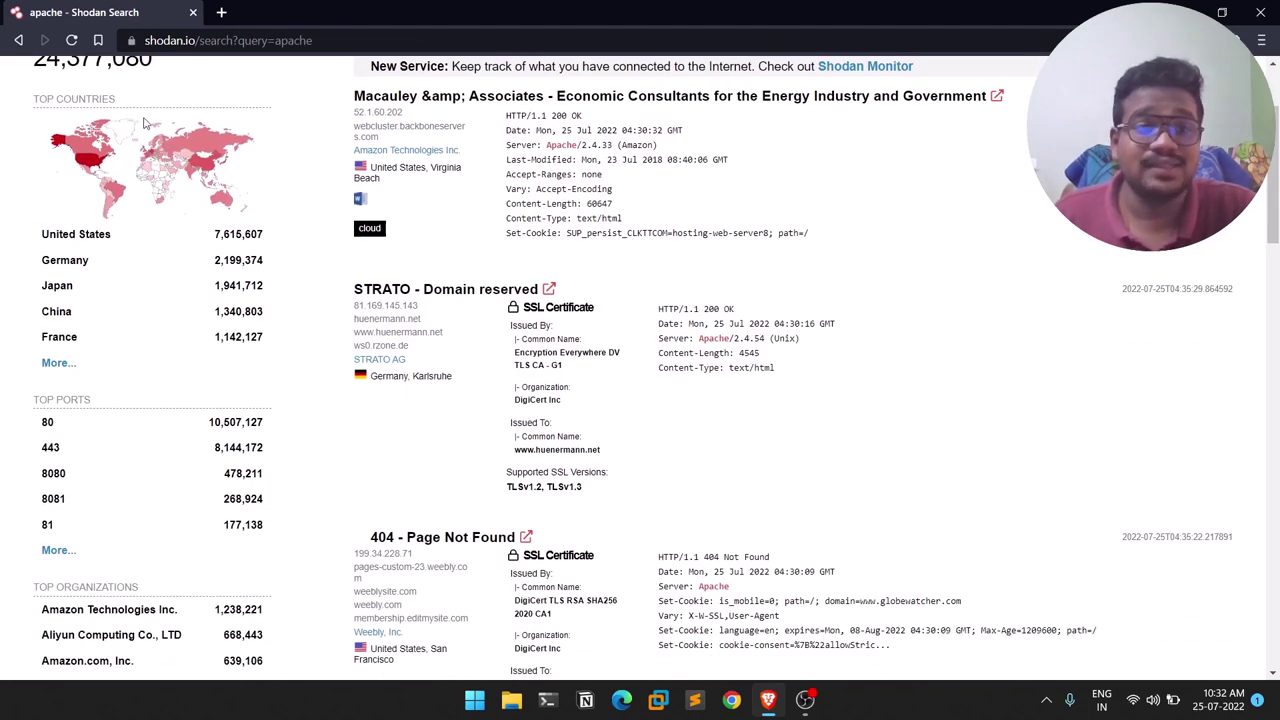
scroll(178, 240, "down", 3)
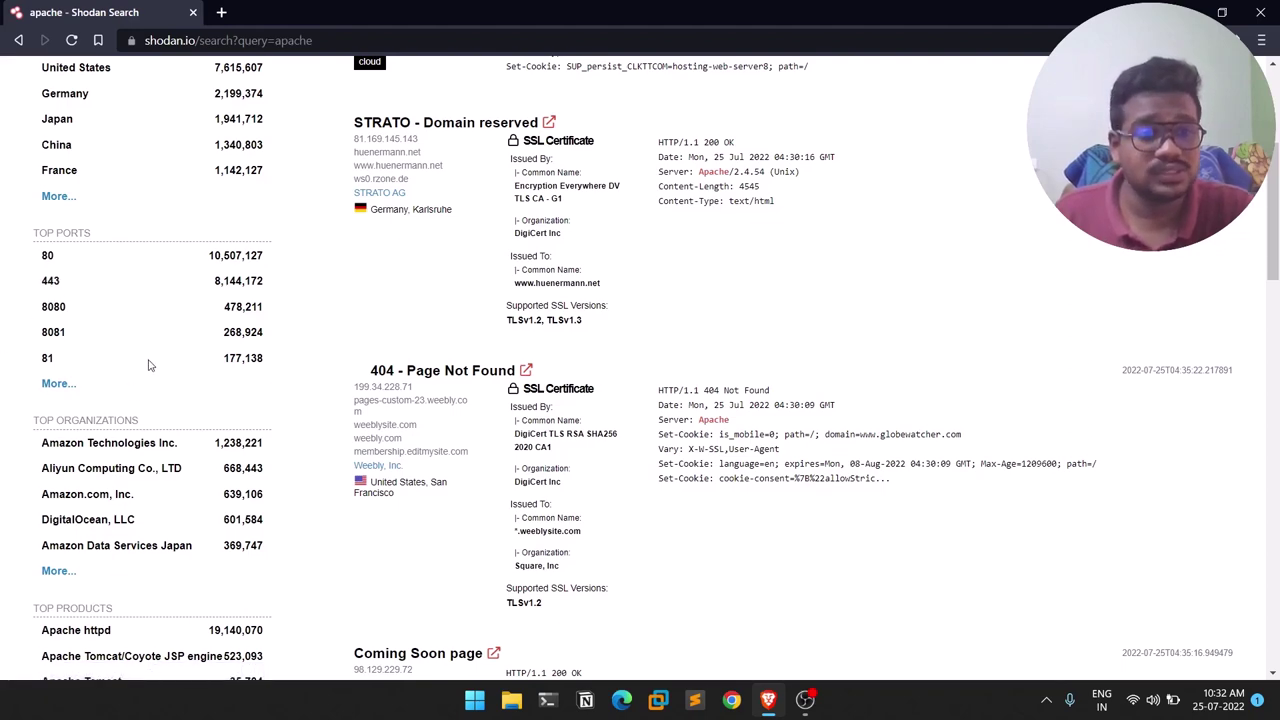
scroll(148, 365, "down", 2)
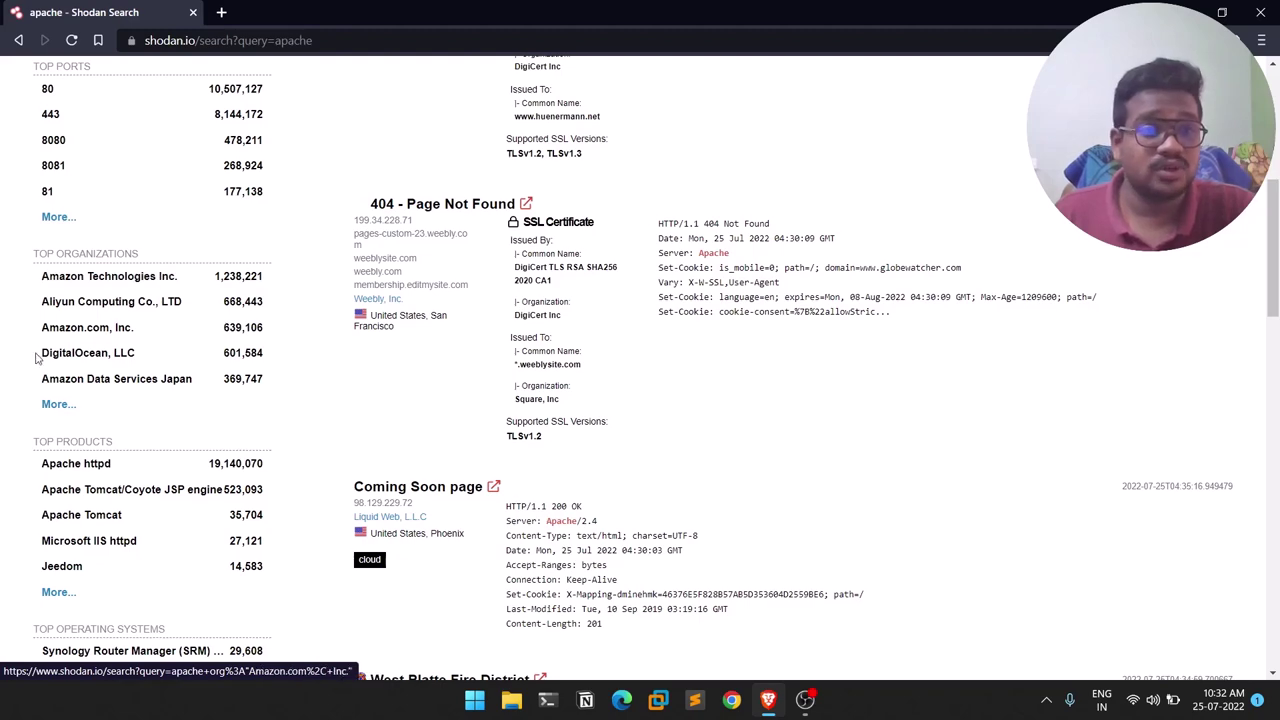
scroll(190, 360, "down", 2)
scroll(190, 360, "down", 3)
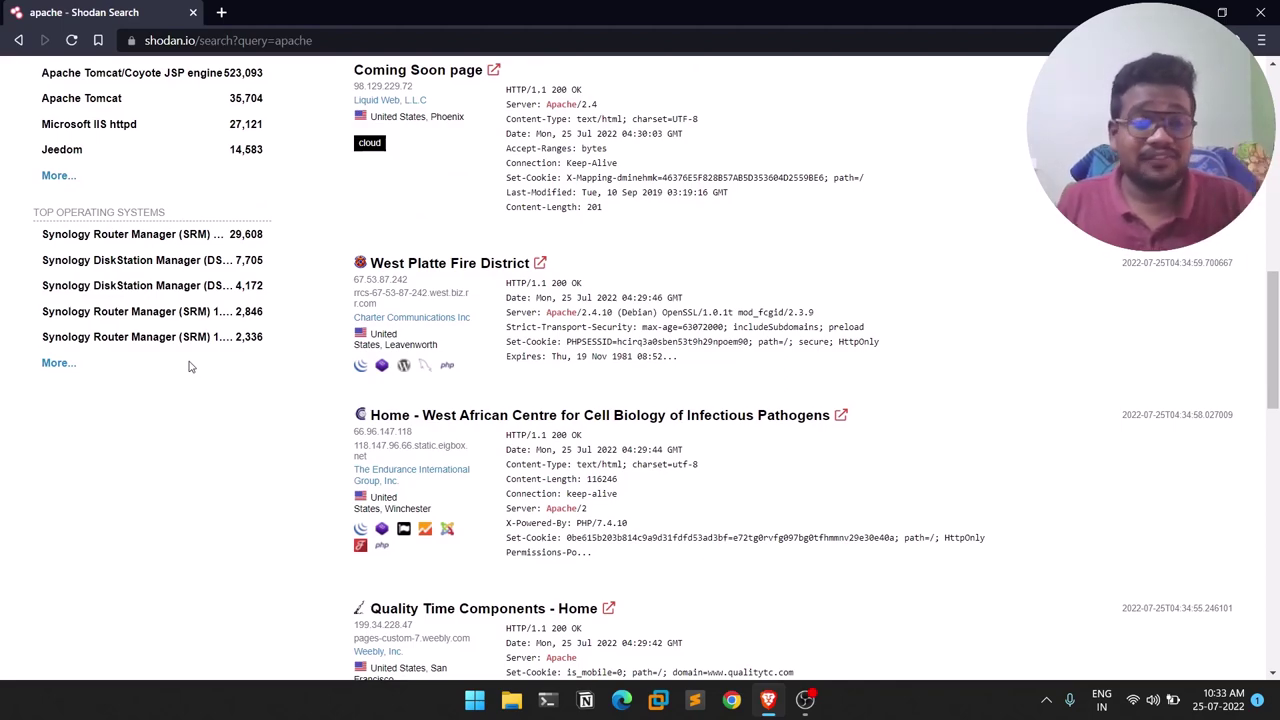
scroll(15, 325, "up", 10)
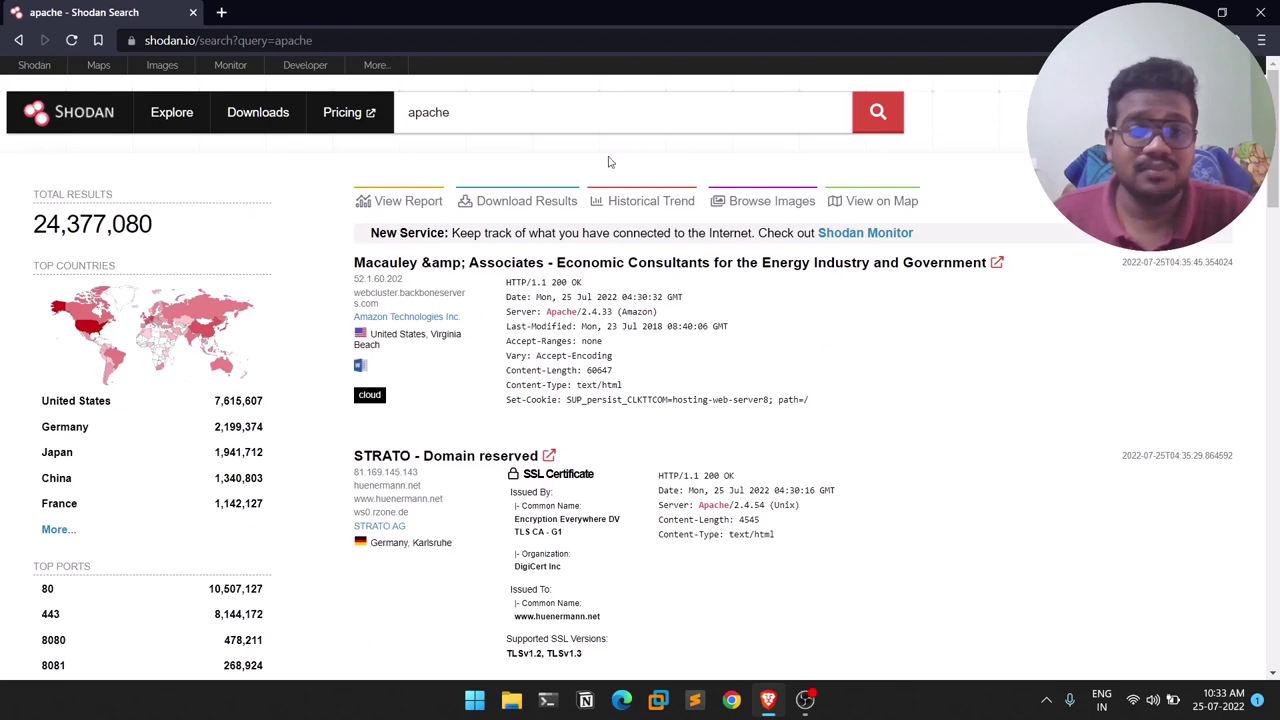
Open the host details of the first apache result in a new tab and switch to it.
right_click(497, 276)
left_click(499, 277)
left_click(297, 10)
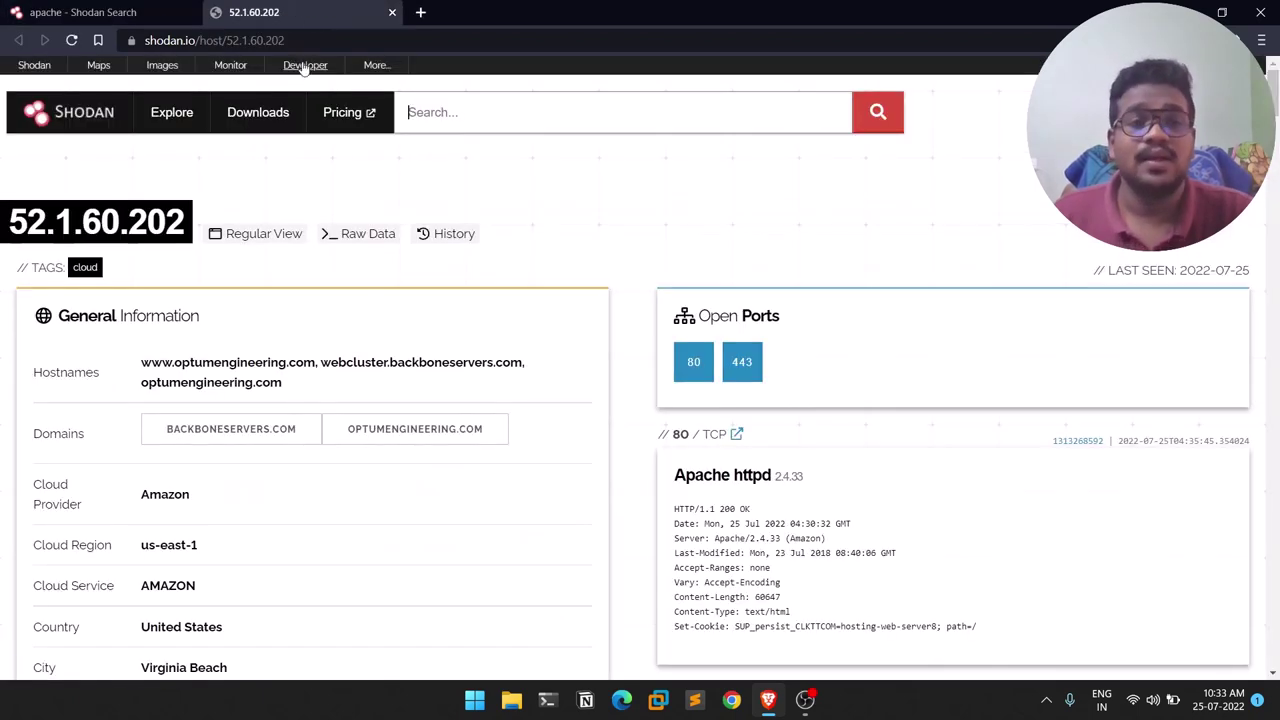
Examine the host's general information, open ports, service banners, SSL certificate, web technologies and listed vulnerabilities.
scroll(790, 240, "down", 2)
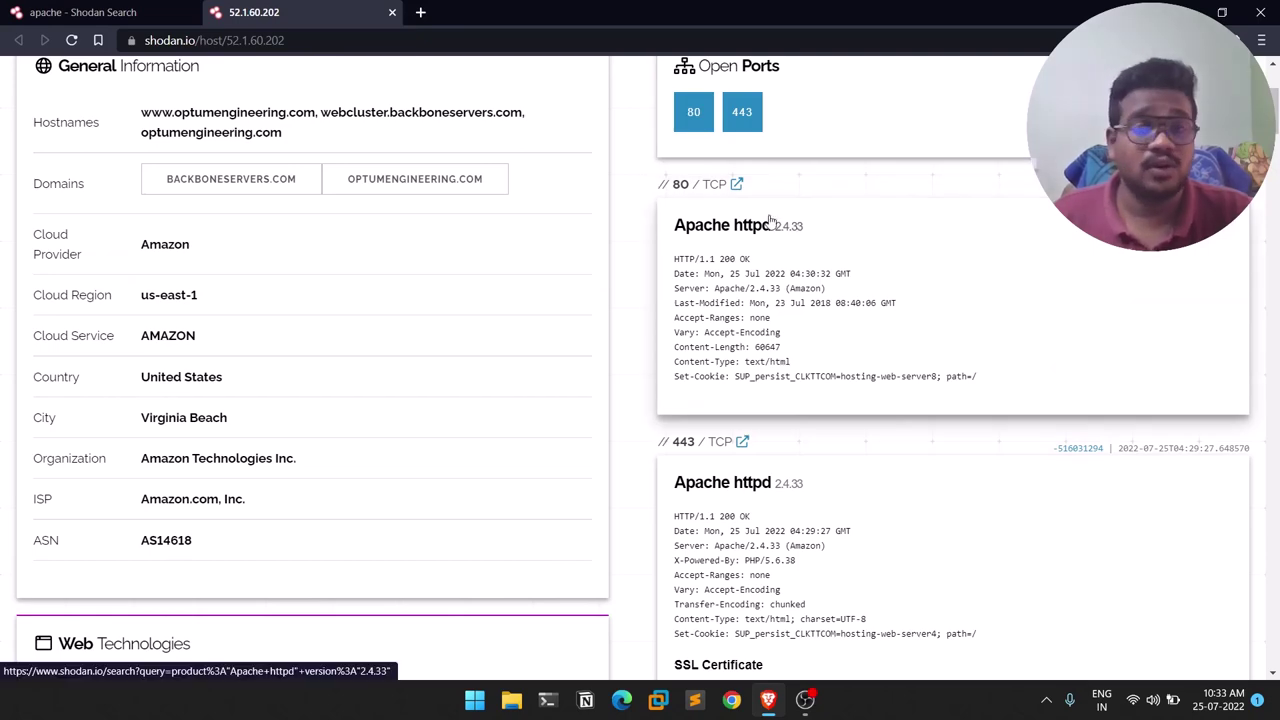
scroll(700, 205, "up", 2)
scroll(677, 193, "up", 1)
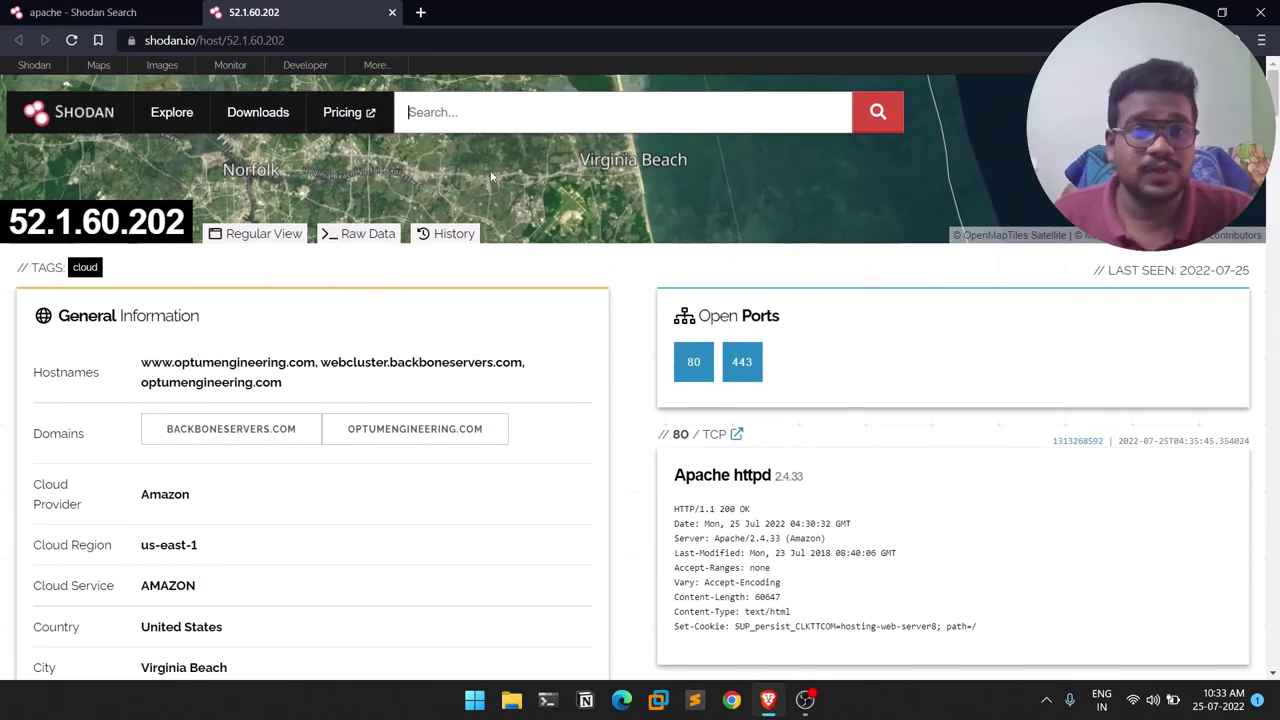
scroll(685, 312, "down", 1)
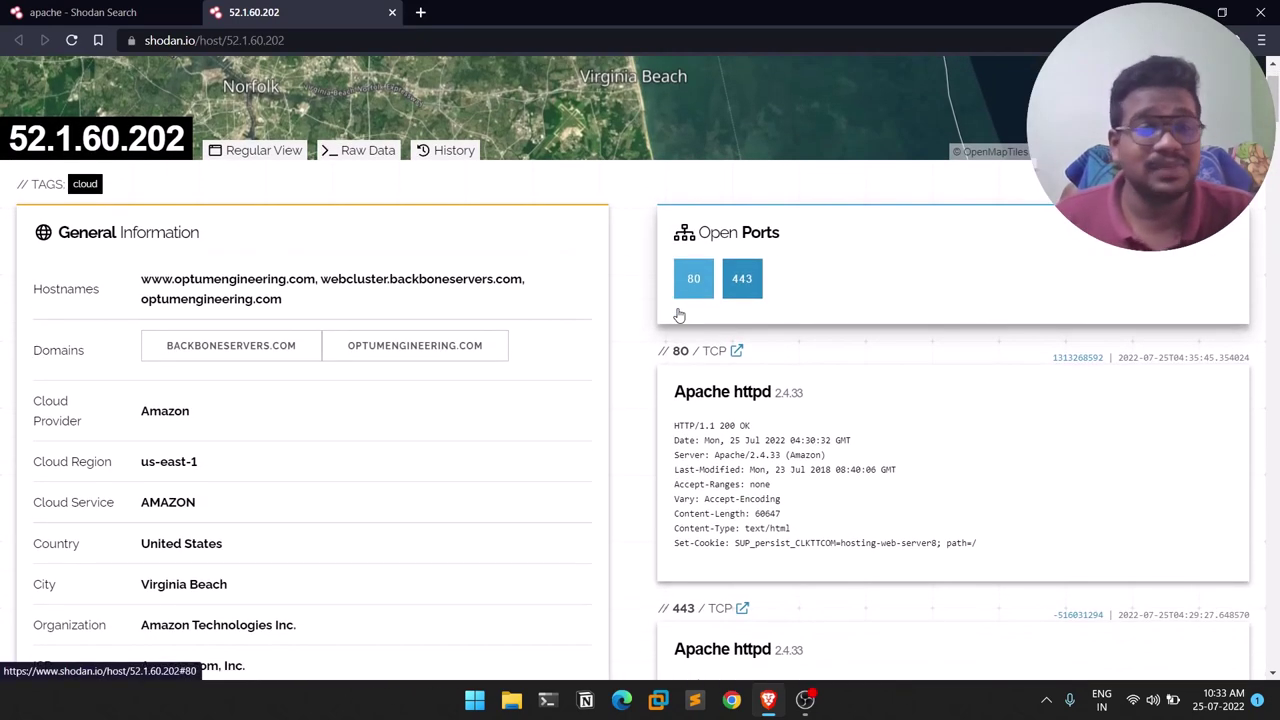
scroll(677, 314, "down", 2)
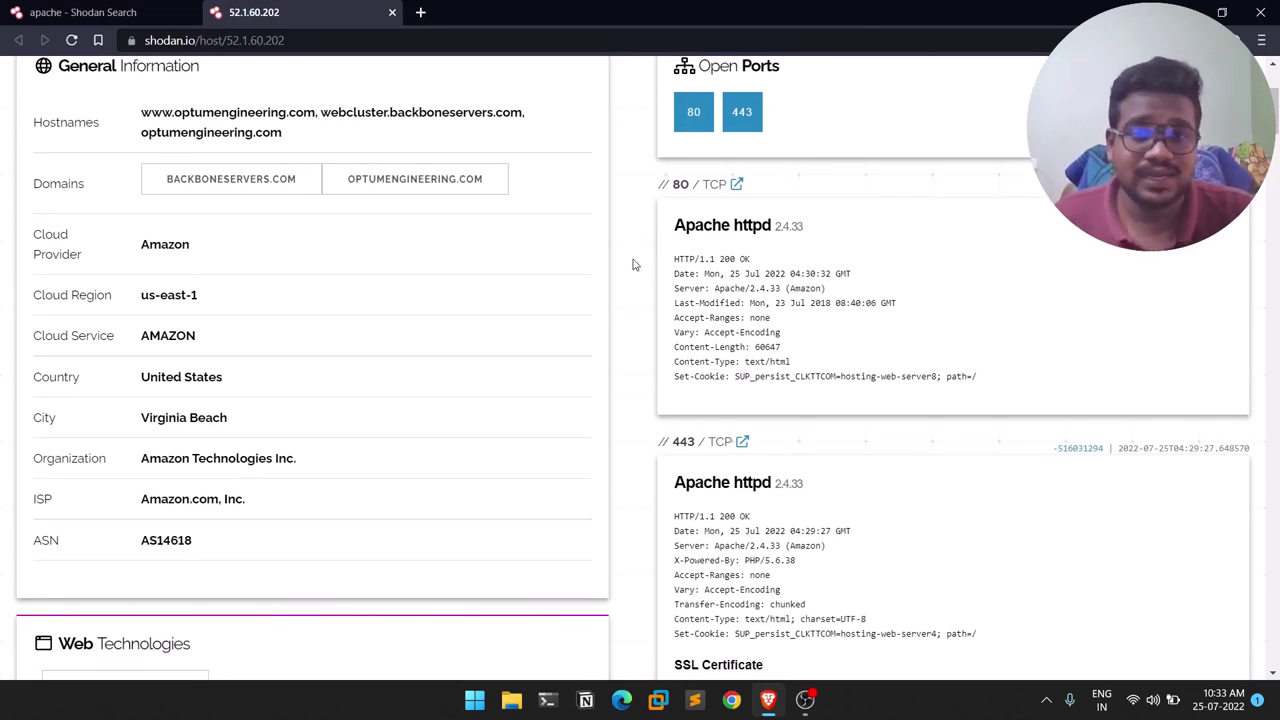
scroll(634, 262, "down", 2)
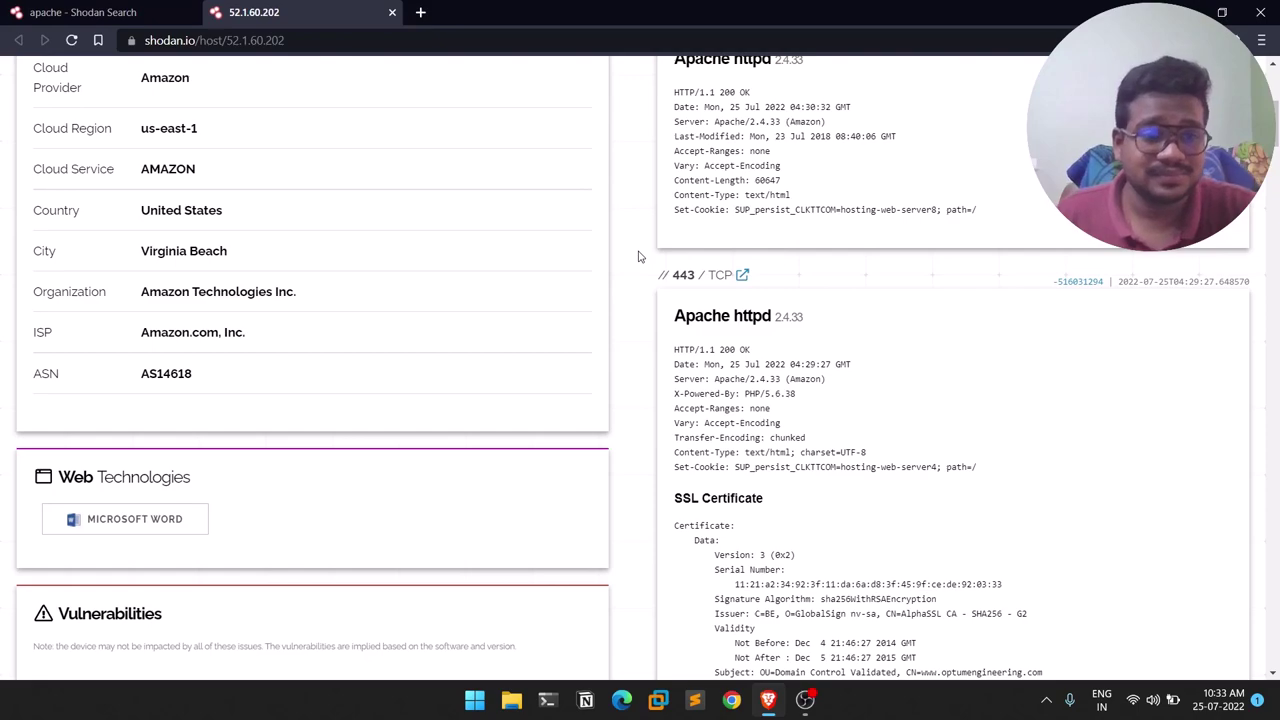
scroll(636, 255, "down", 6)
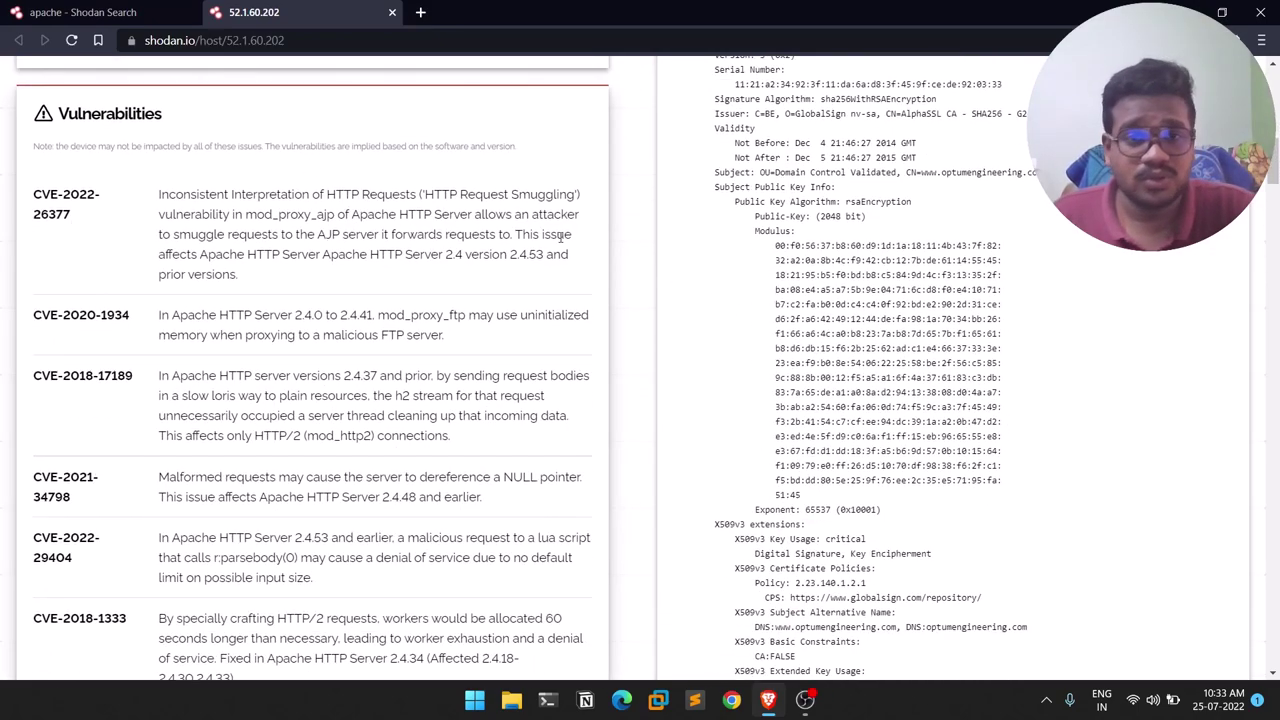
scroll(612, 192, "down", 3)
scroll(612, 192, "down", 5)
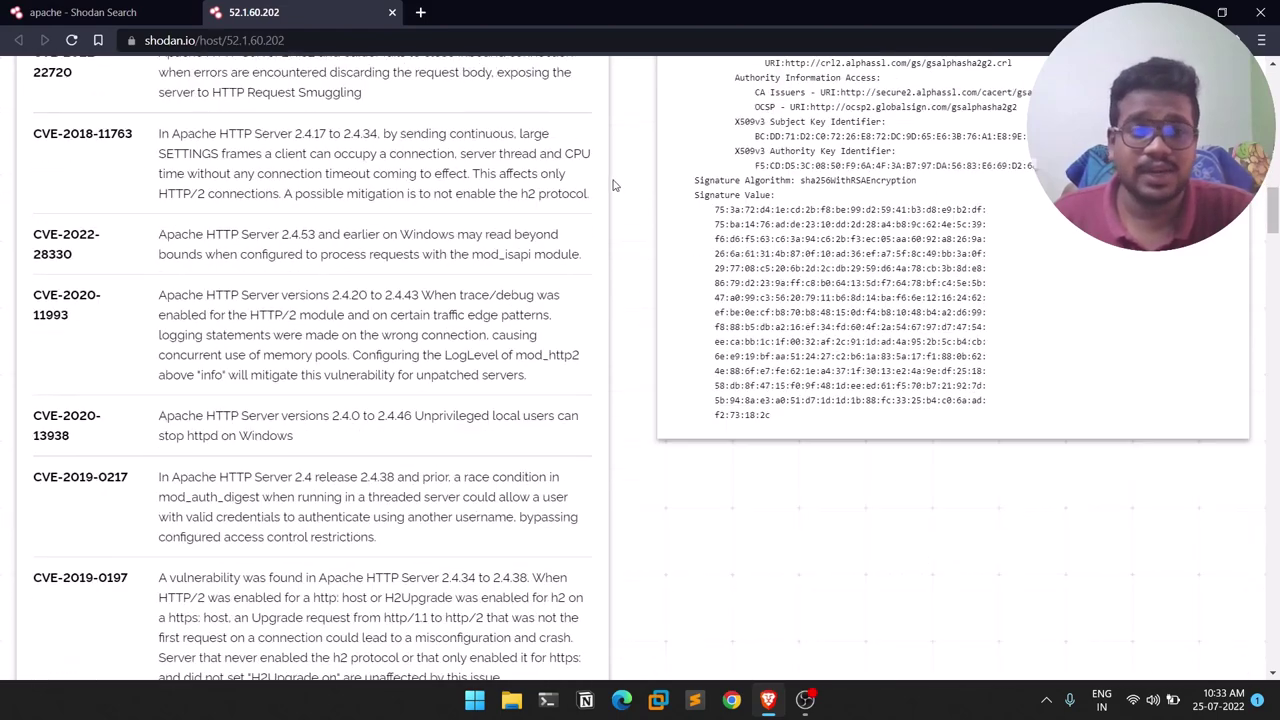
scroll(615, 190, "down", 6)
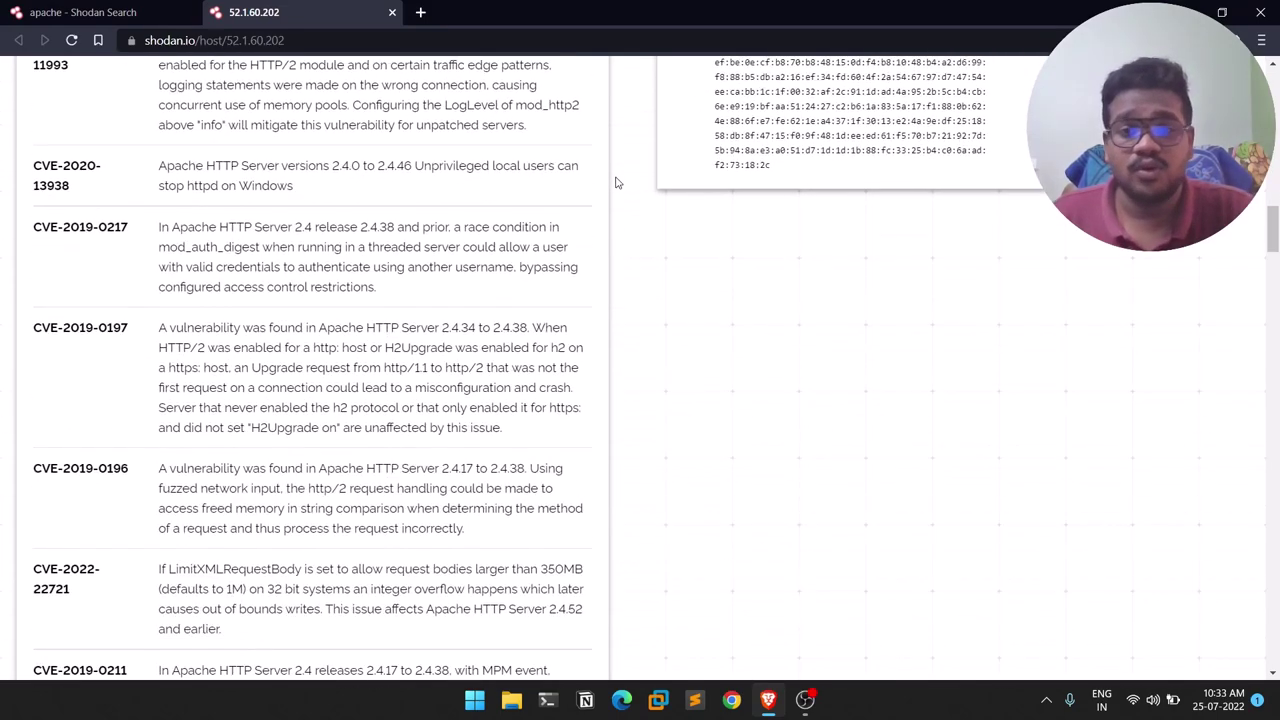
scroll(1040, 265, "up", 20)
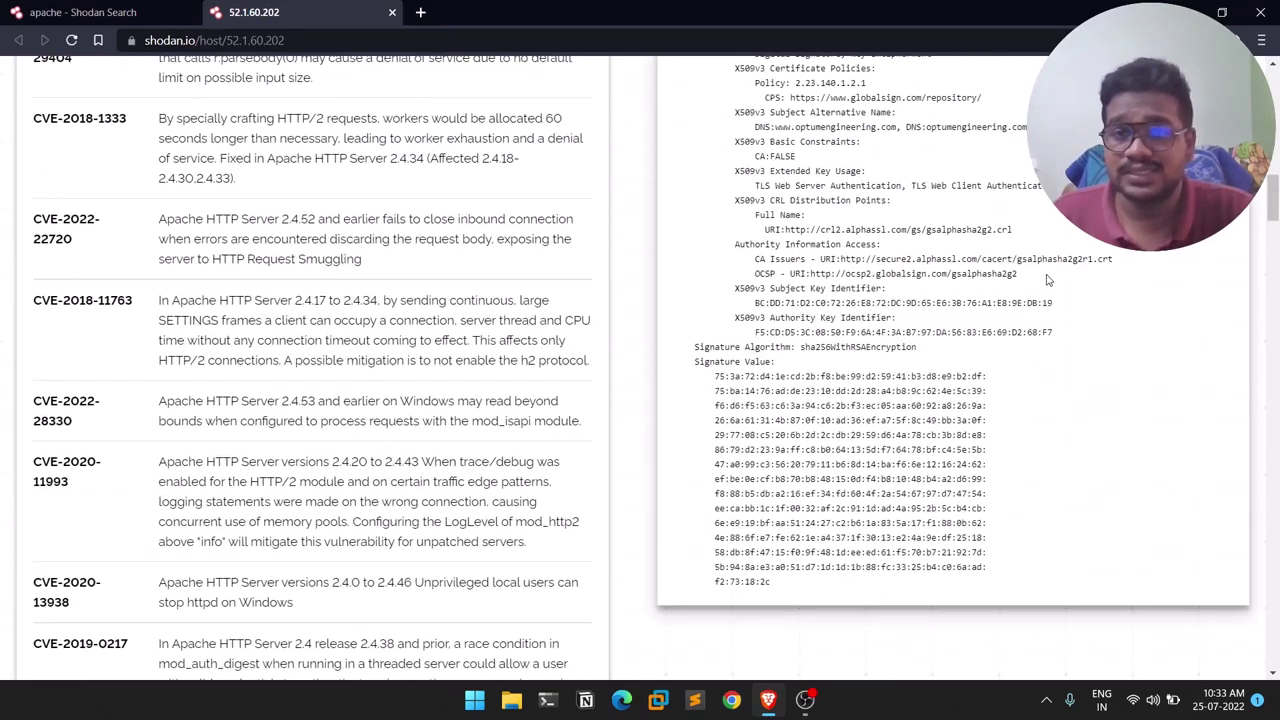
scroll(900, 220, "down", 2)
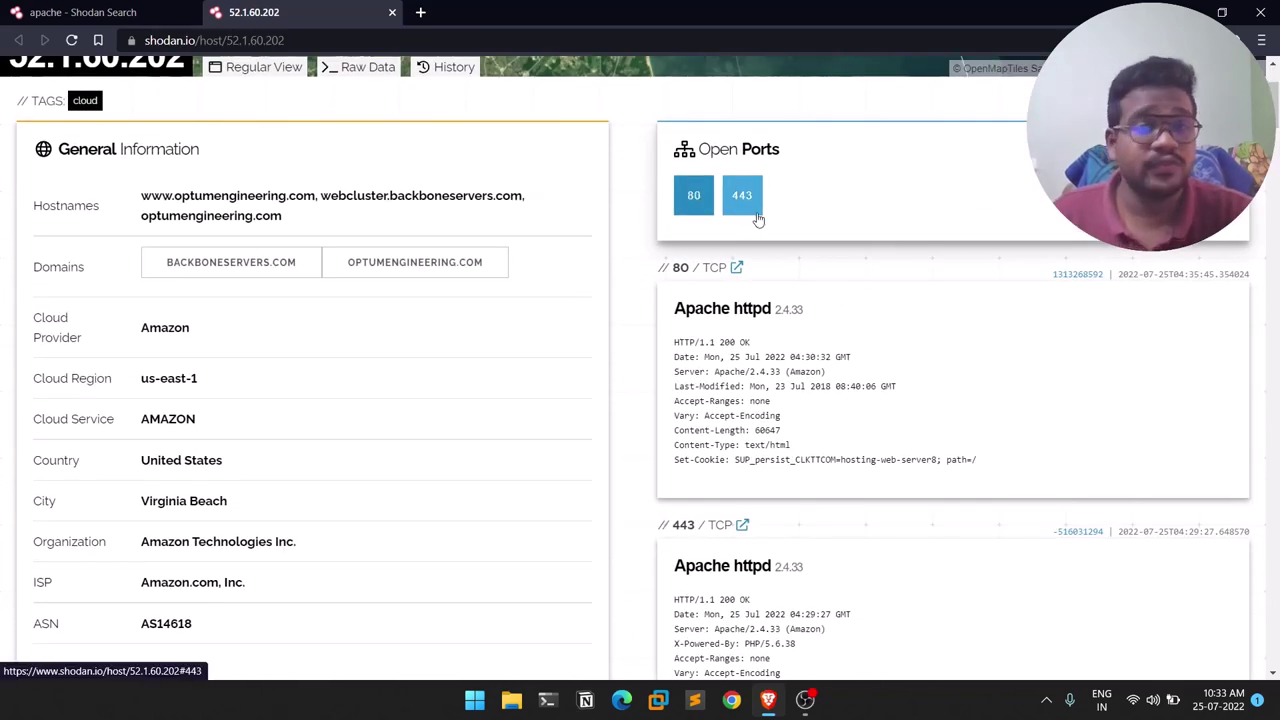
scroll(758, 219, "down", 2)
scroll(320, 430, "up", 4)
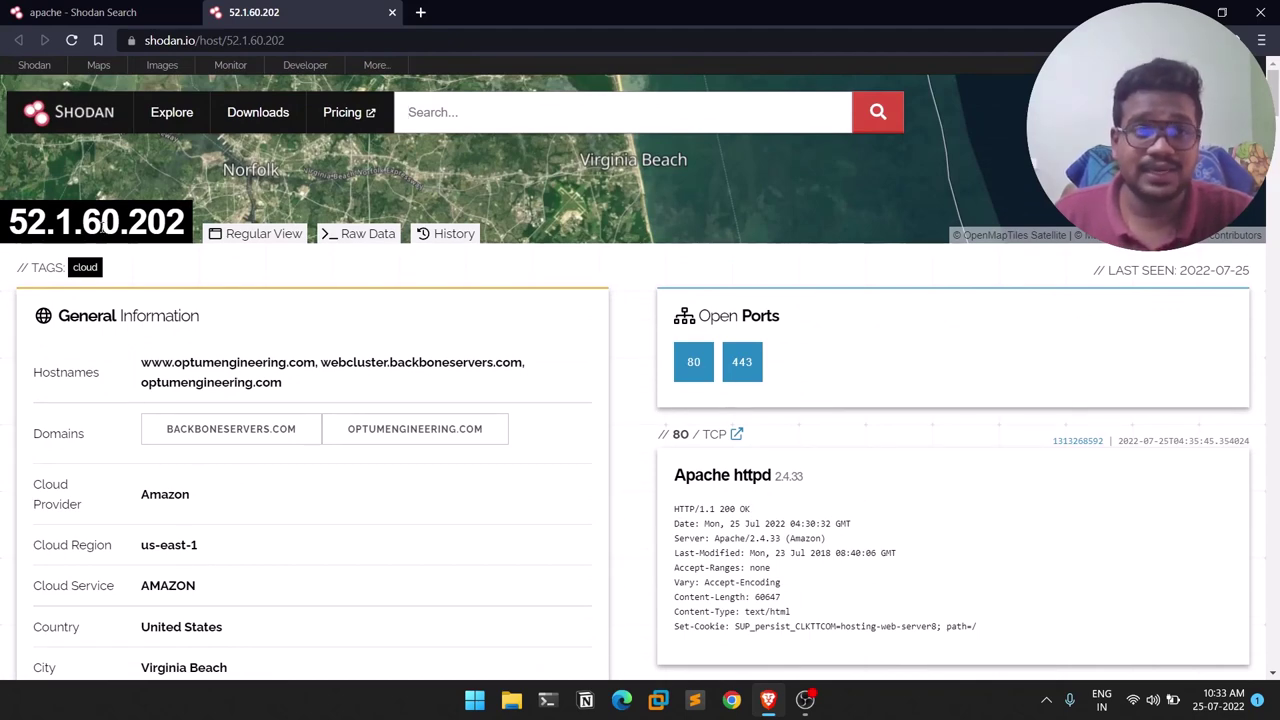
Close the open host details tab and look up the IP address 1.1.1.1 in Shodan.
left_click(89, 10)
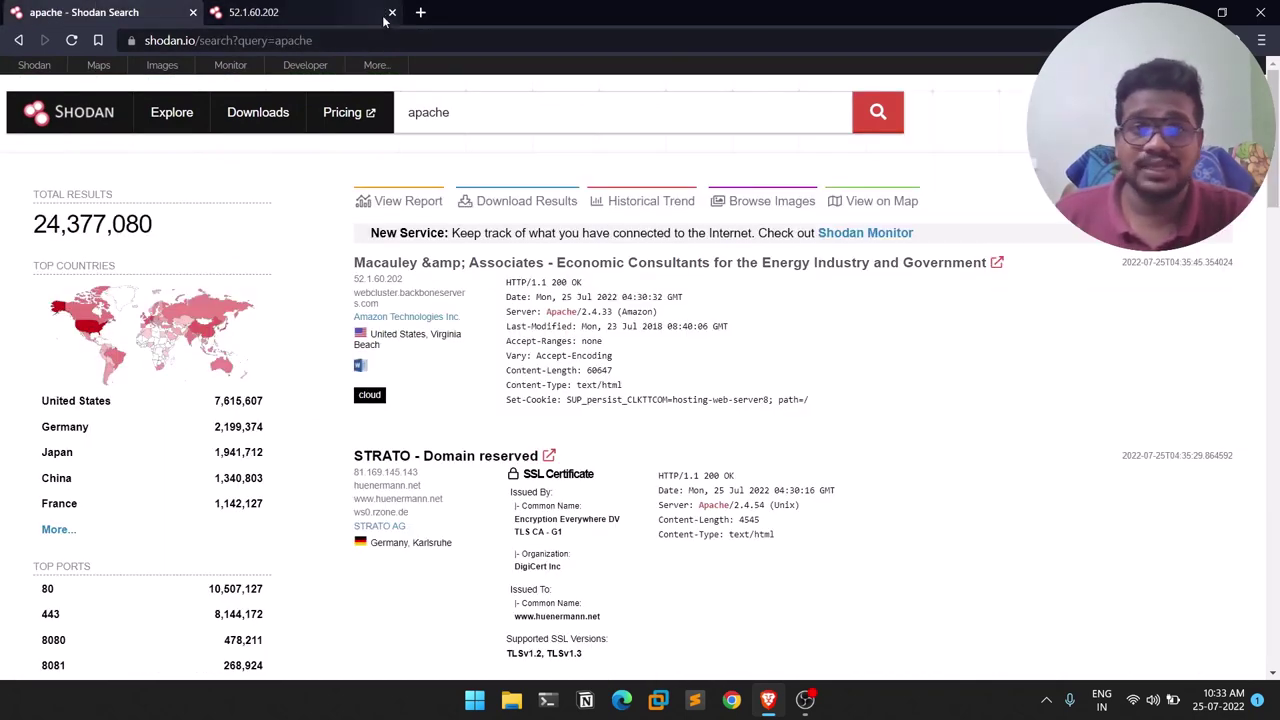
left_click(392, 12)
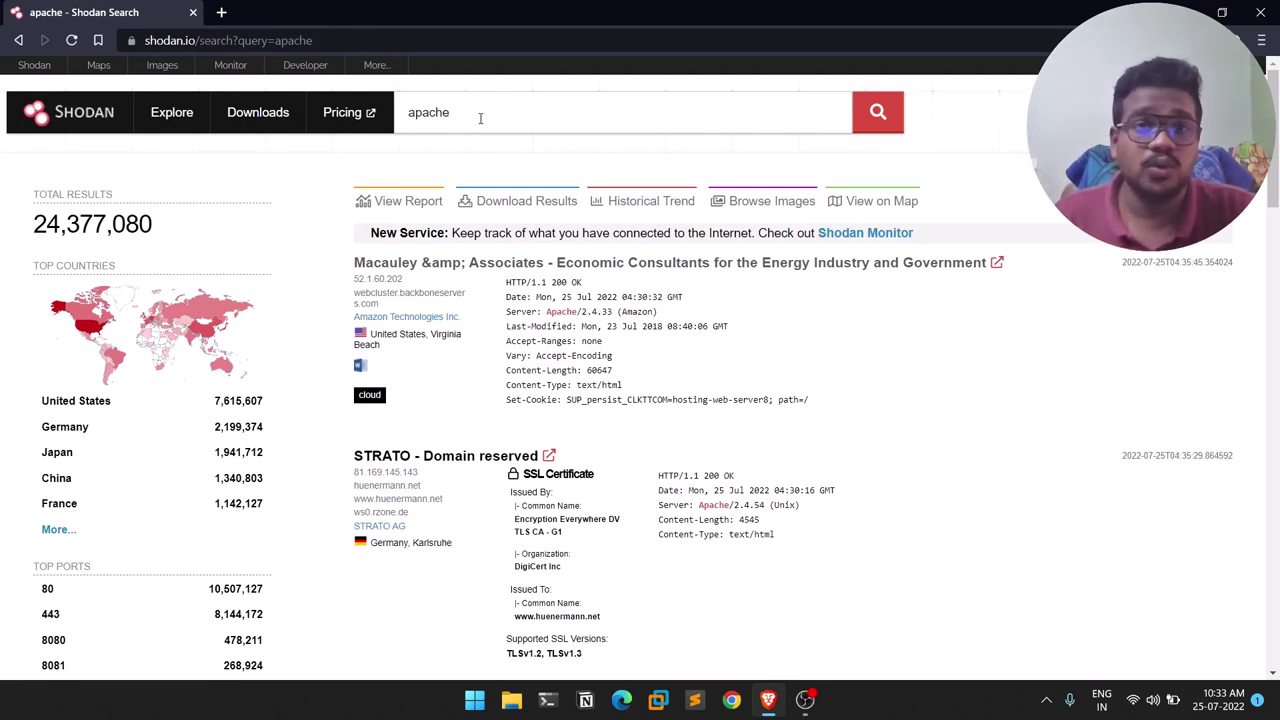
double_click(481, 117)
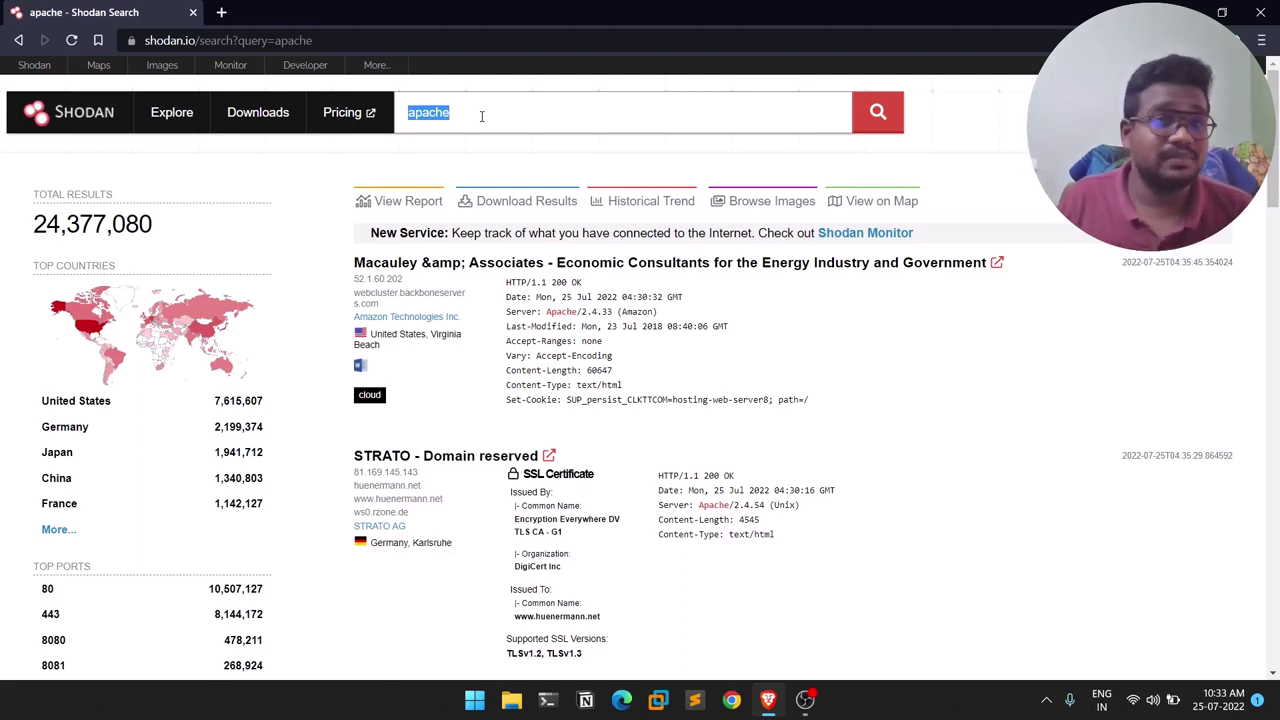
type("1.1.11")
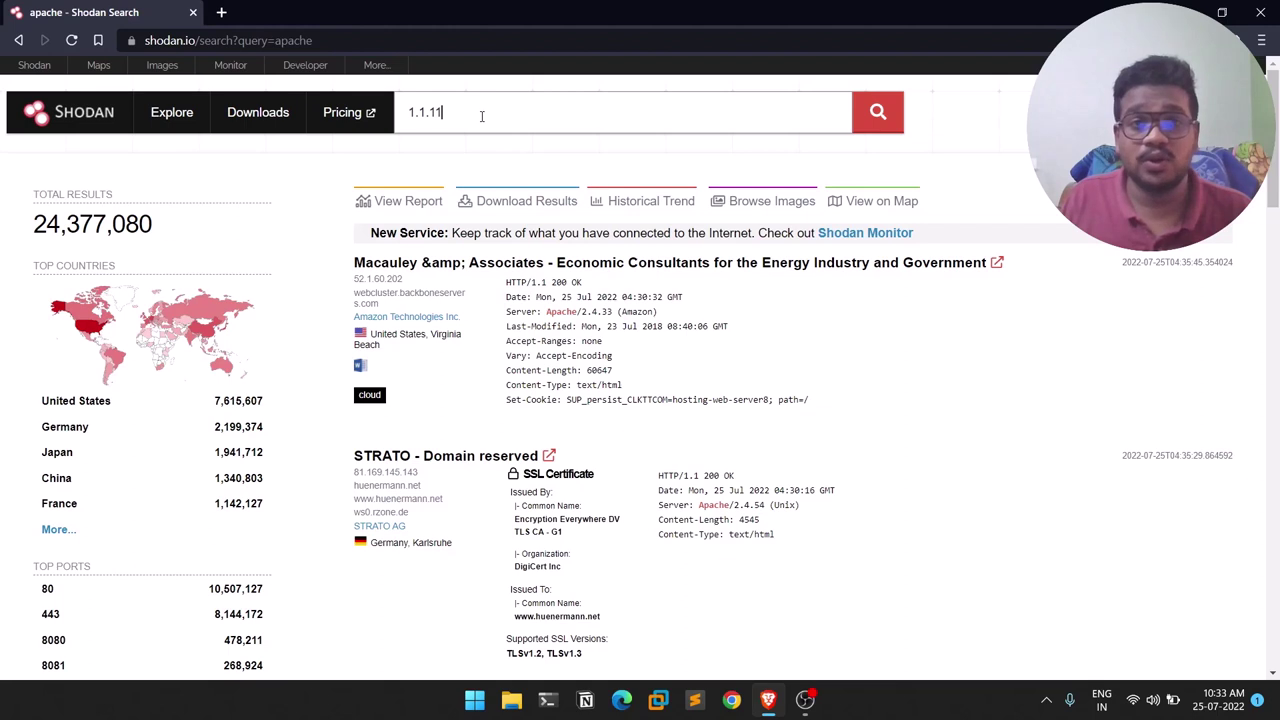
key("Return")
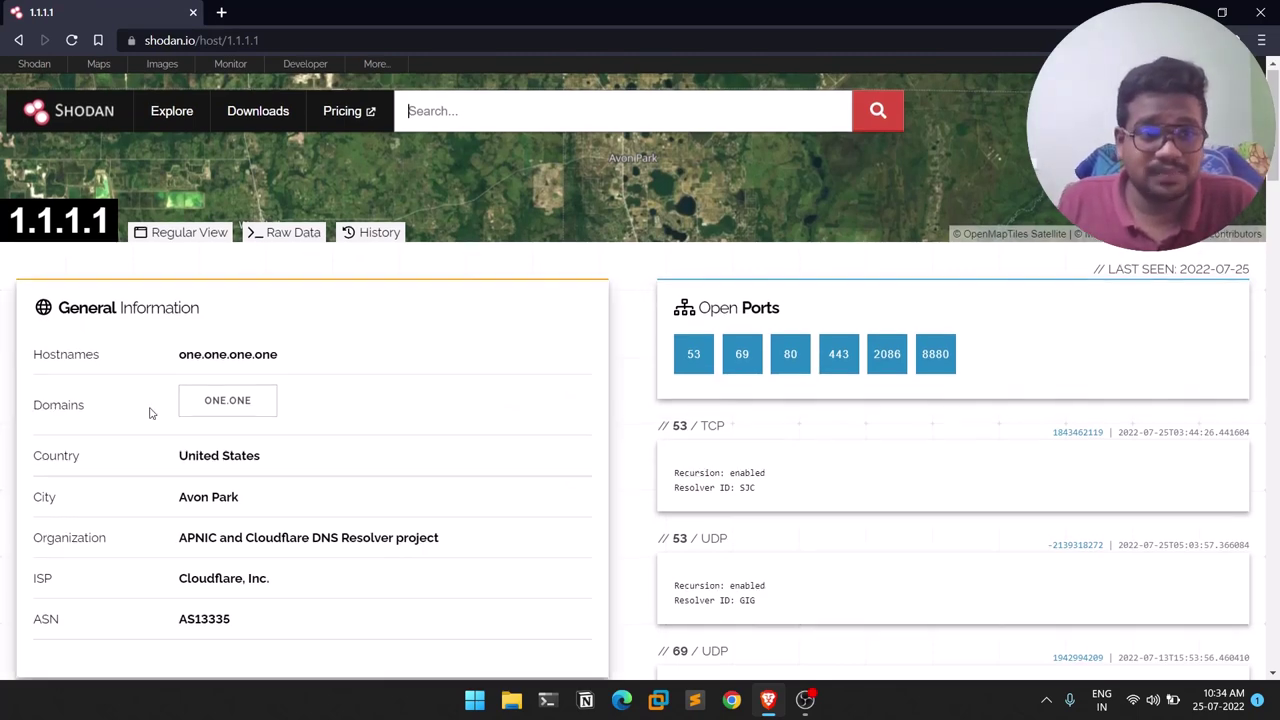
Examine the general information, open ports and service banners of host 1.1.1.1.
scroll(193, 262, "down", 1)
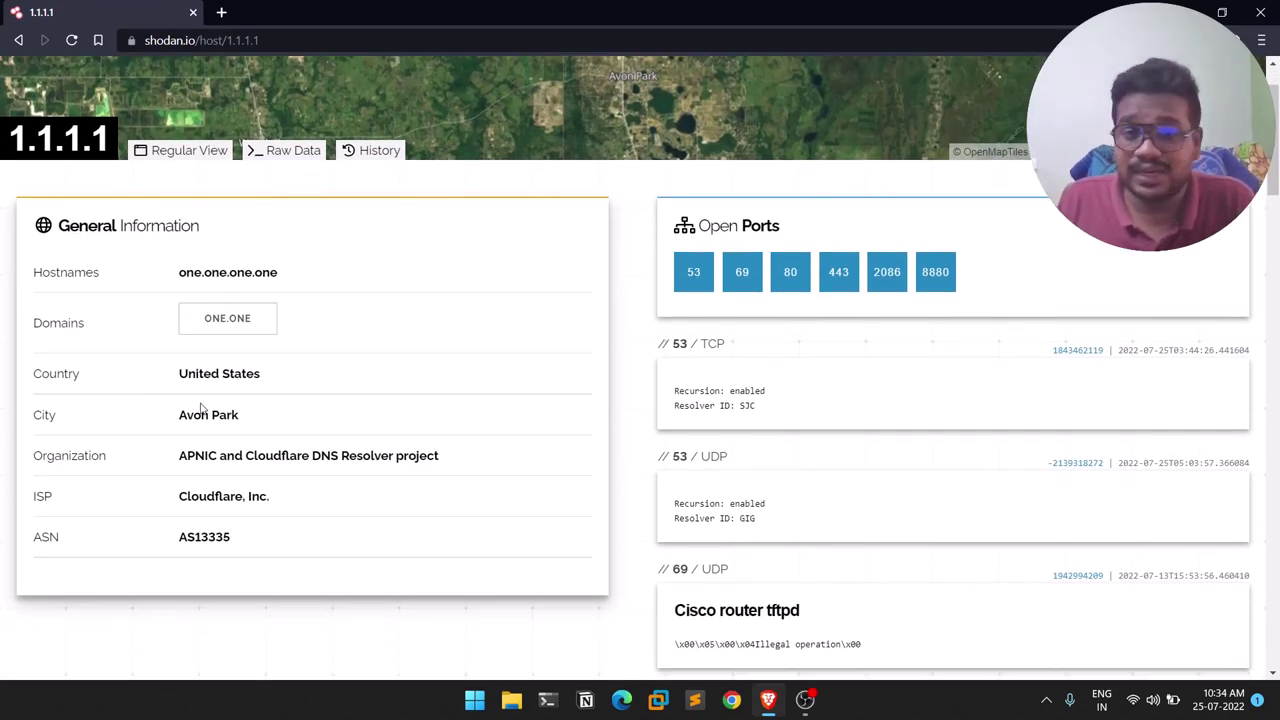
scroll(574, 429, "down", 2)
scroll(600, 320, "up", 1)
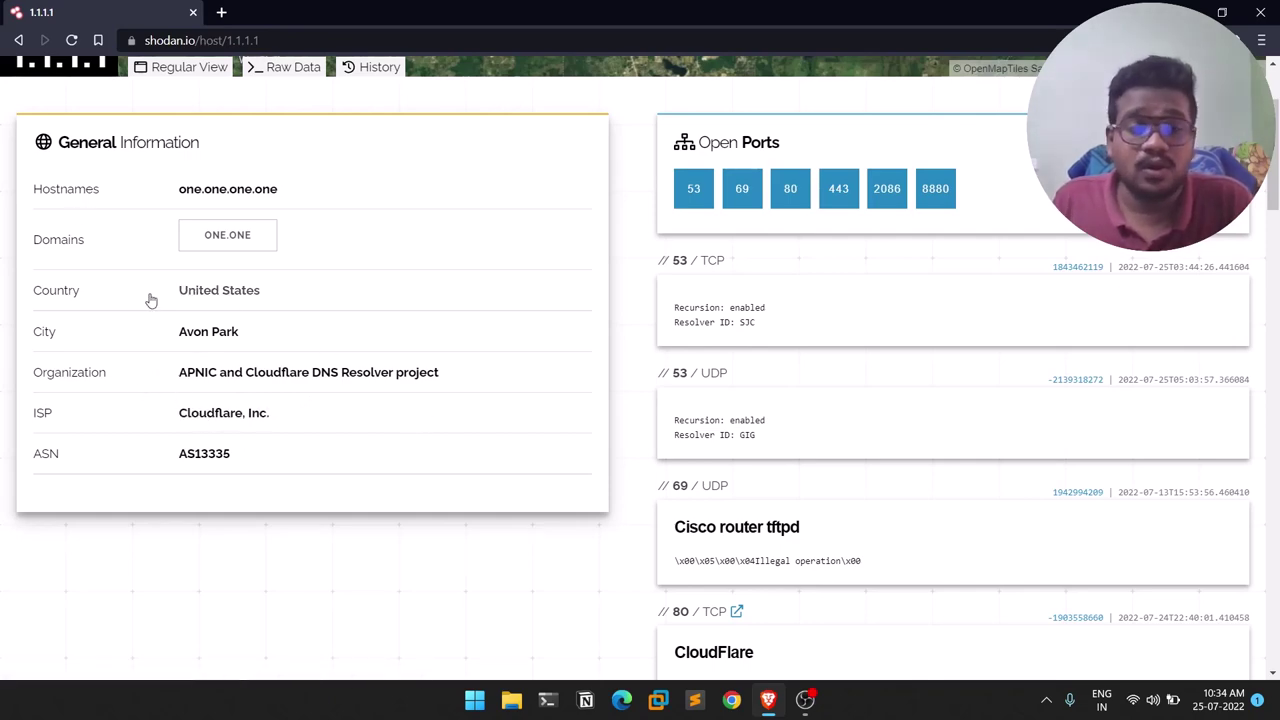
scroll(760, 440, "down", 1)
scroll(760, 440, "down", 4)
scroll(763, 443, "up", 7)
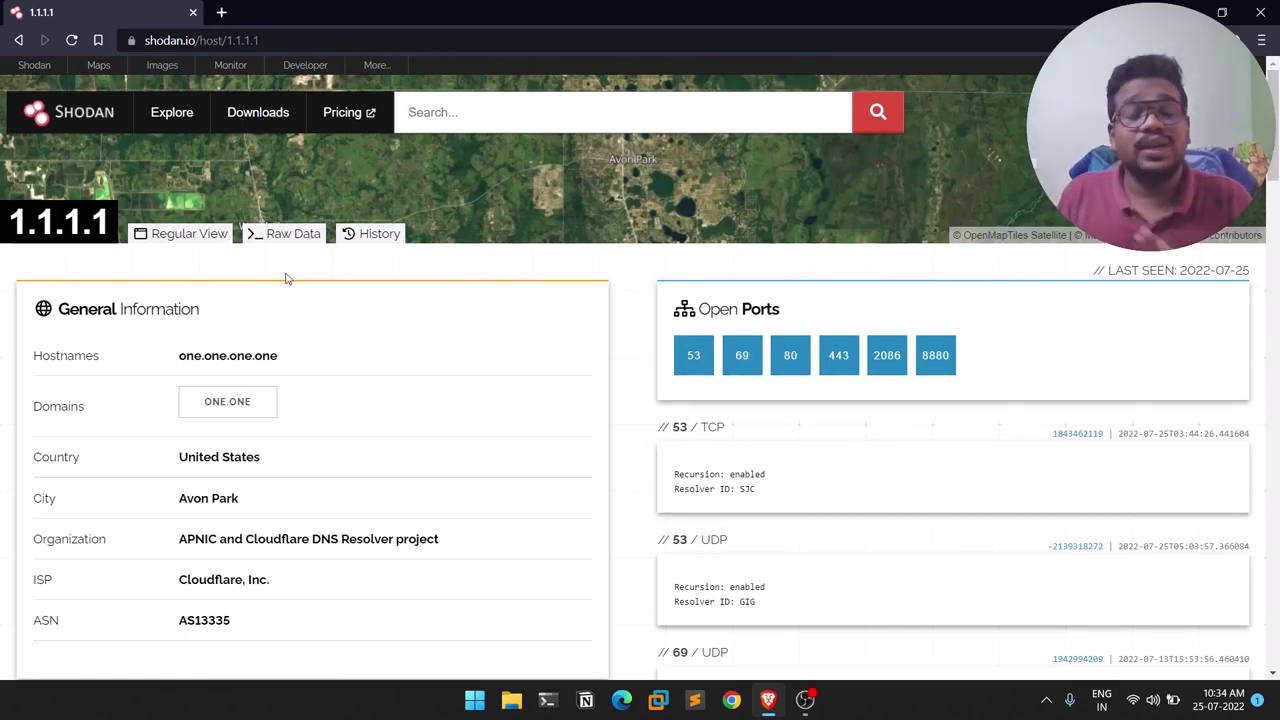
Search Shodan for hosts belonging to the Amazon organization with the query org:"amazon".
left_click(440, 117)
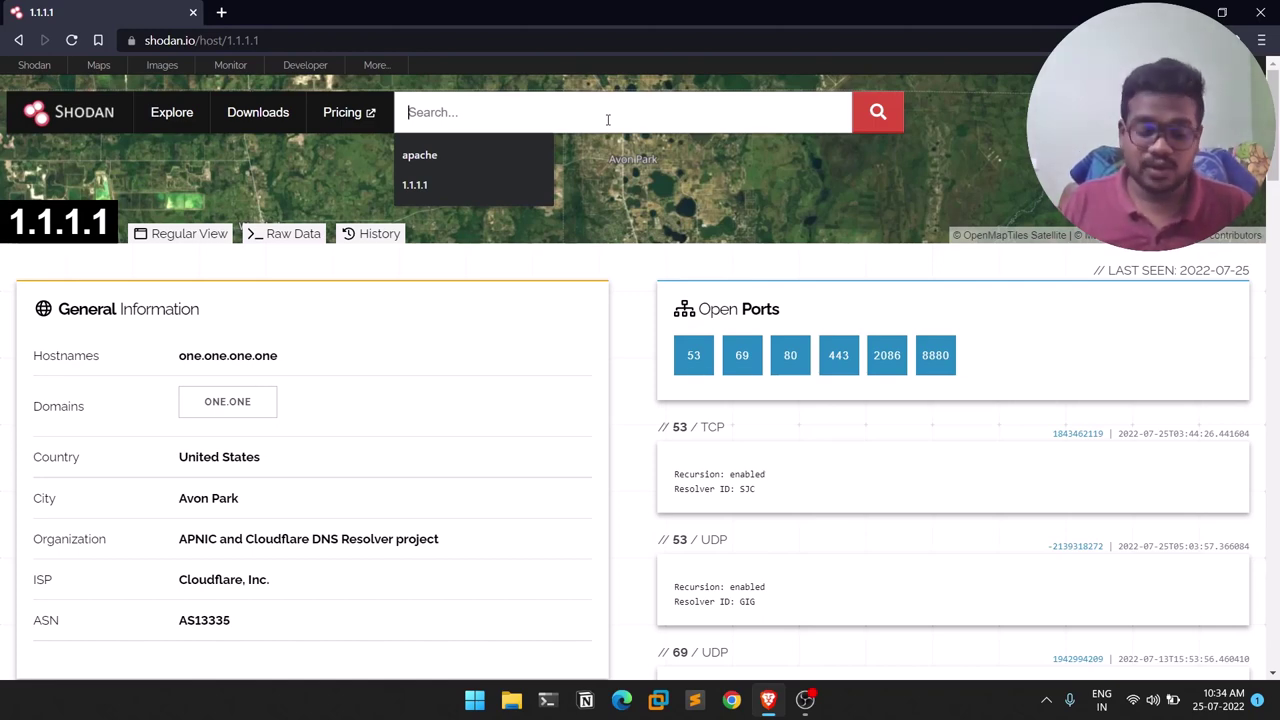
type("org")
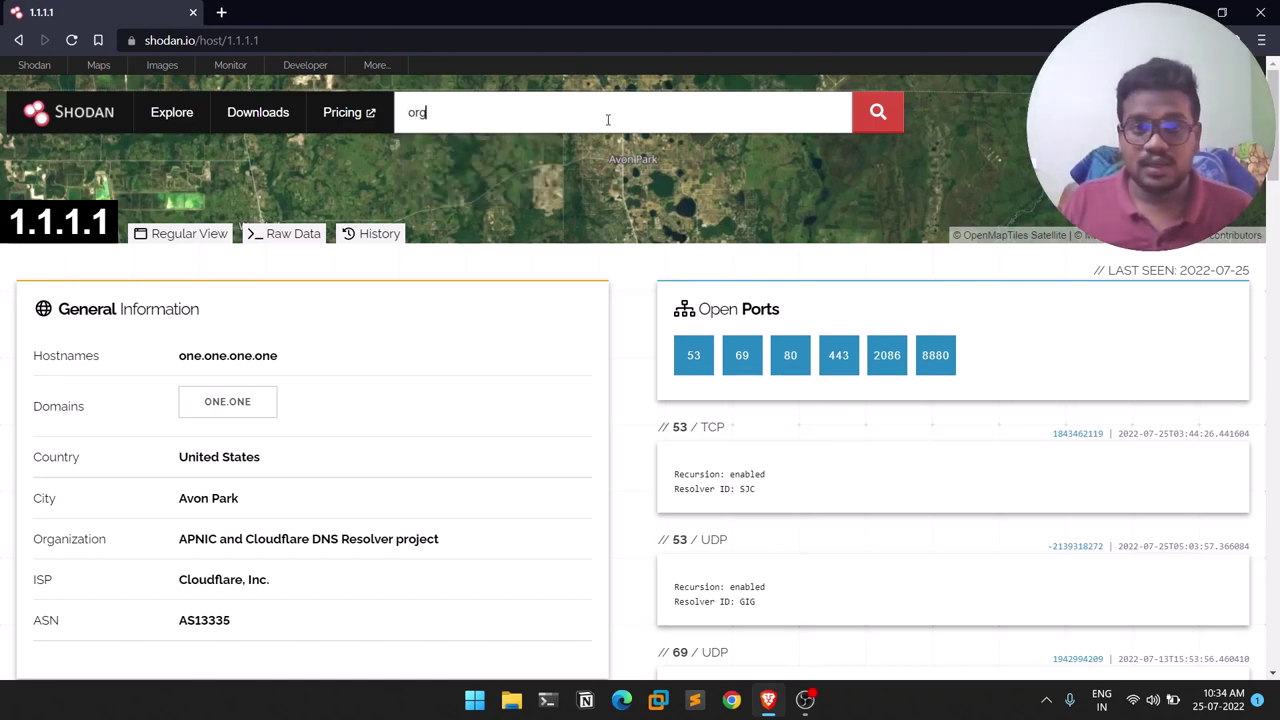
type(":")
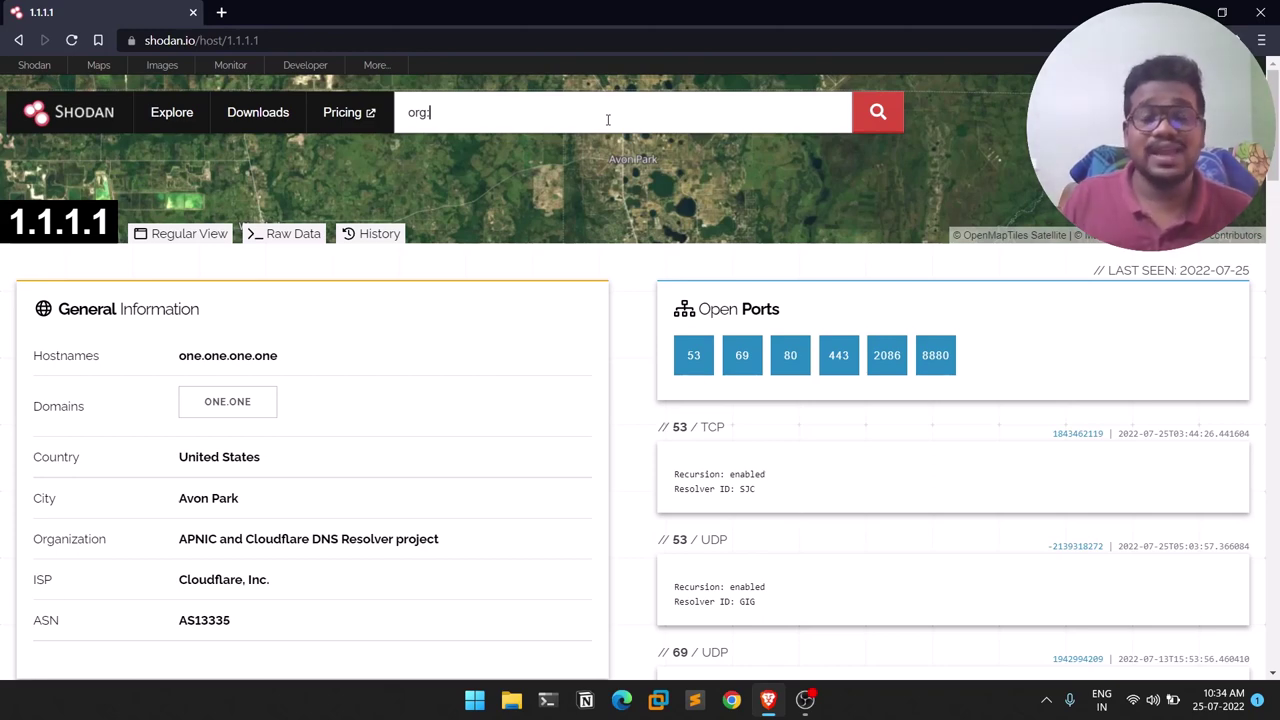
type("\"\"")
type("amazon")
key("Return")
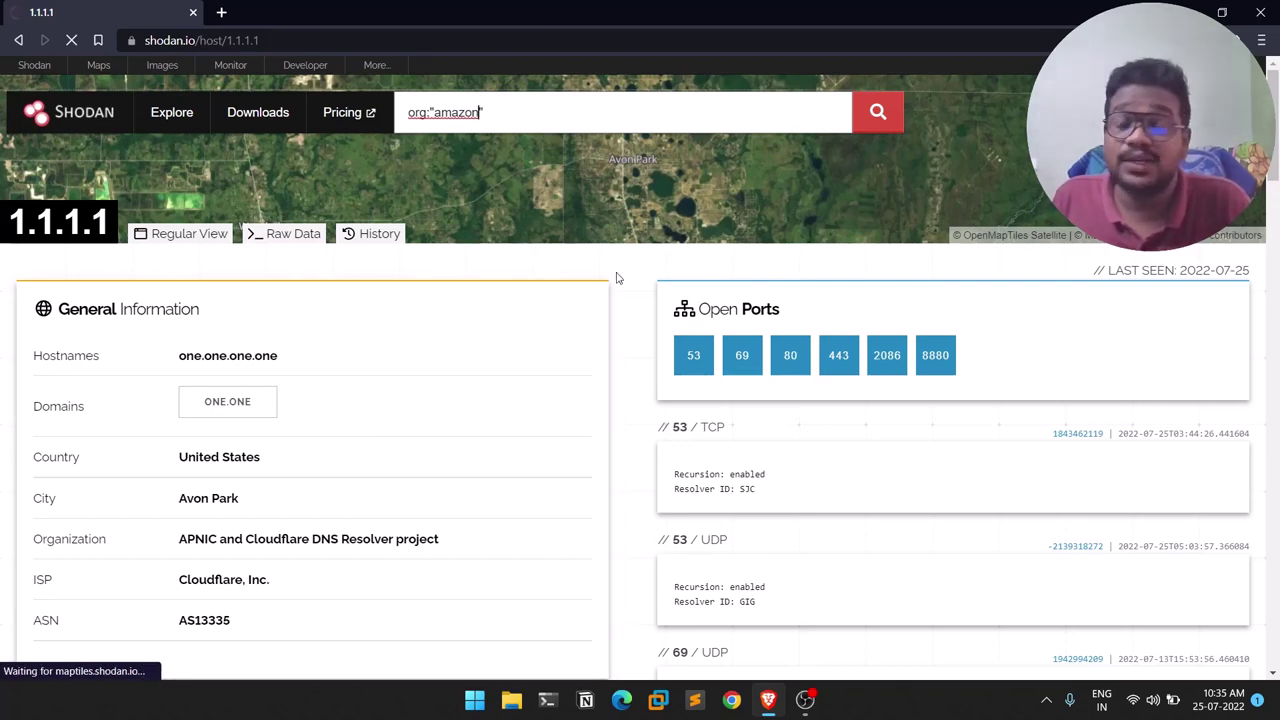
key("Return")
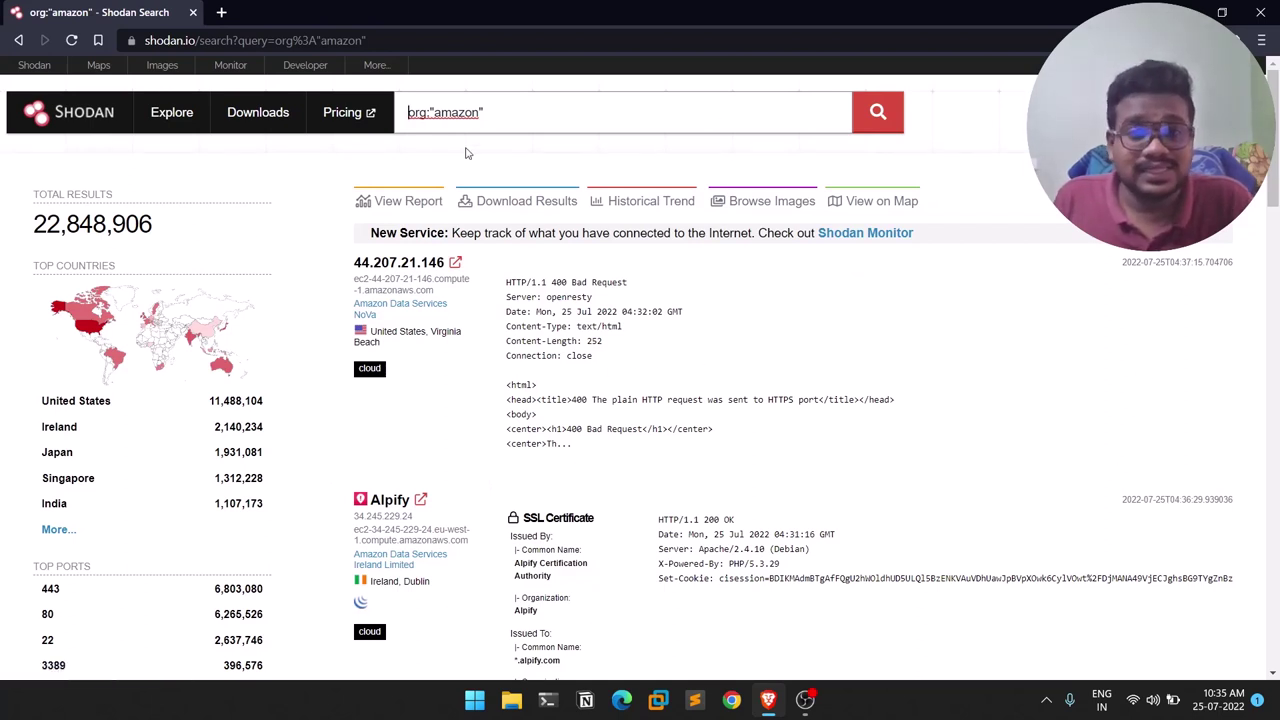
Review the Amazon results: individual host entries, top countries, top ports and top organizations.
scroll(524, 303, "down", 1)
scroll(500, 302, "up", 1)
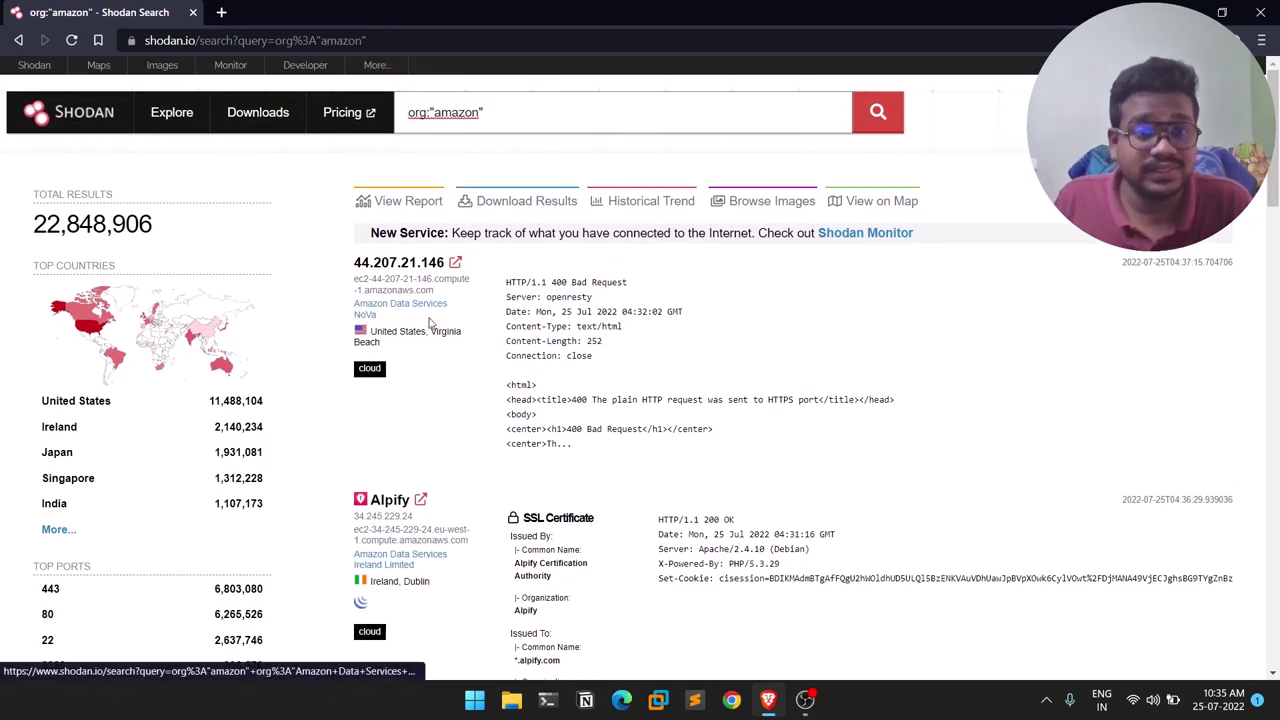
scroll(430, 325, "down", 2)
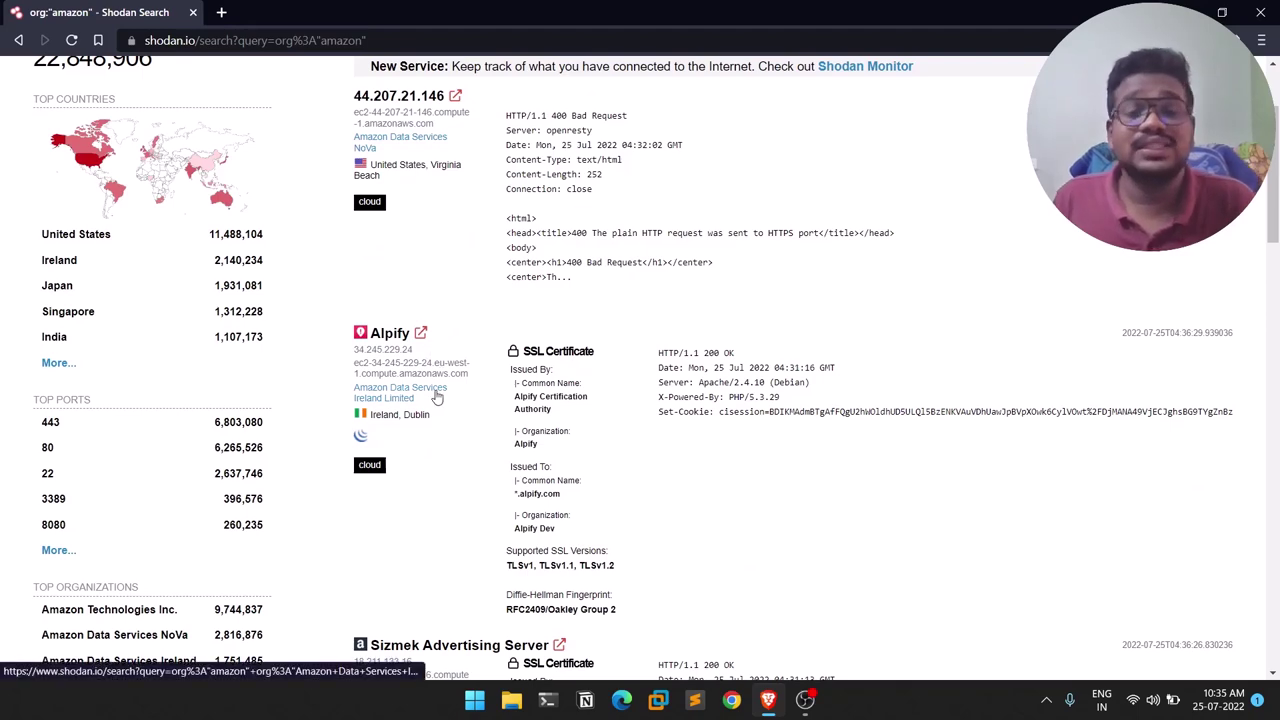
scroll(250, 400, "up", 2)
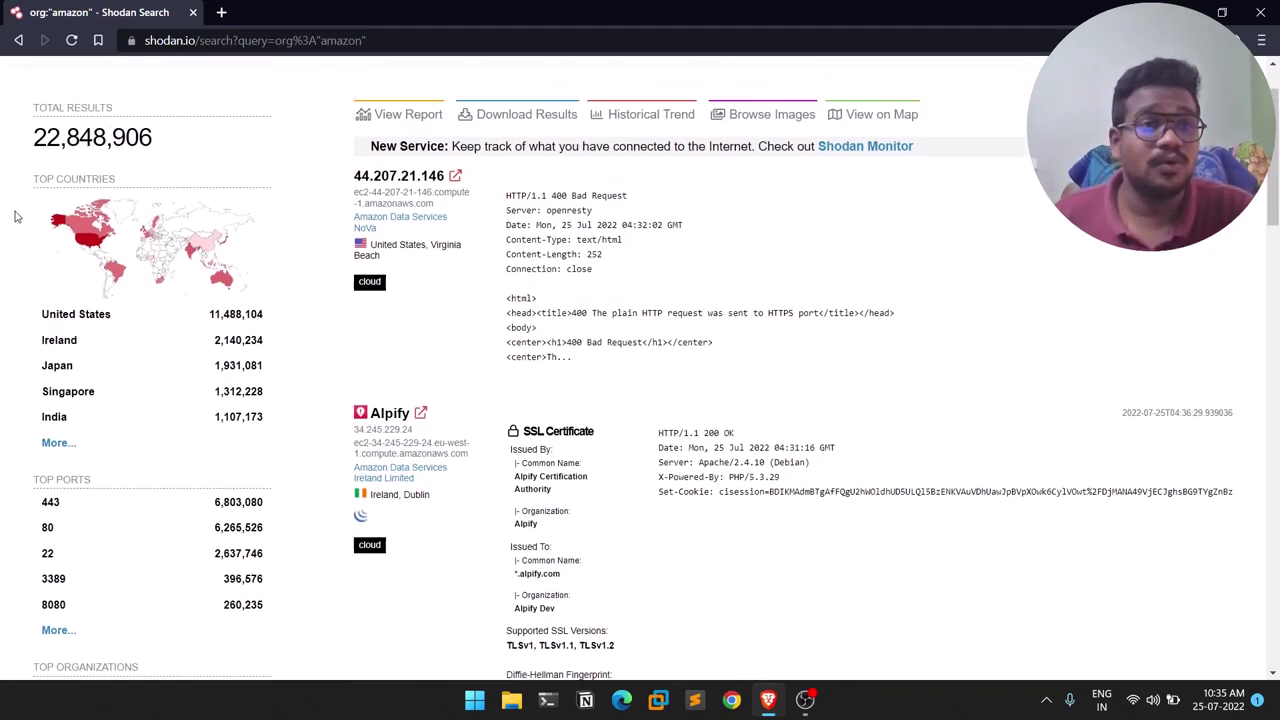
scroll(198, 387, "down", 2)
scroll(198, 387, "down", 2)
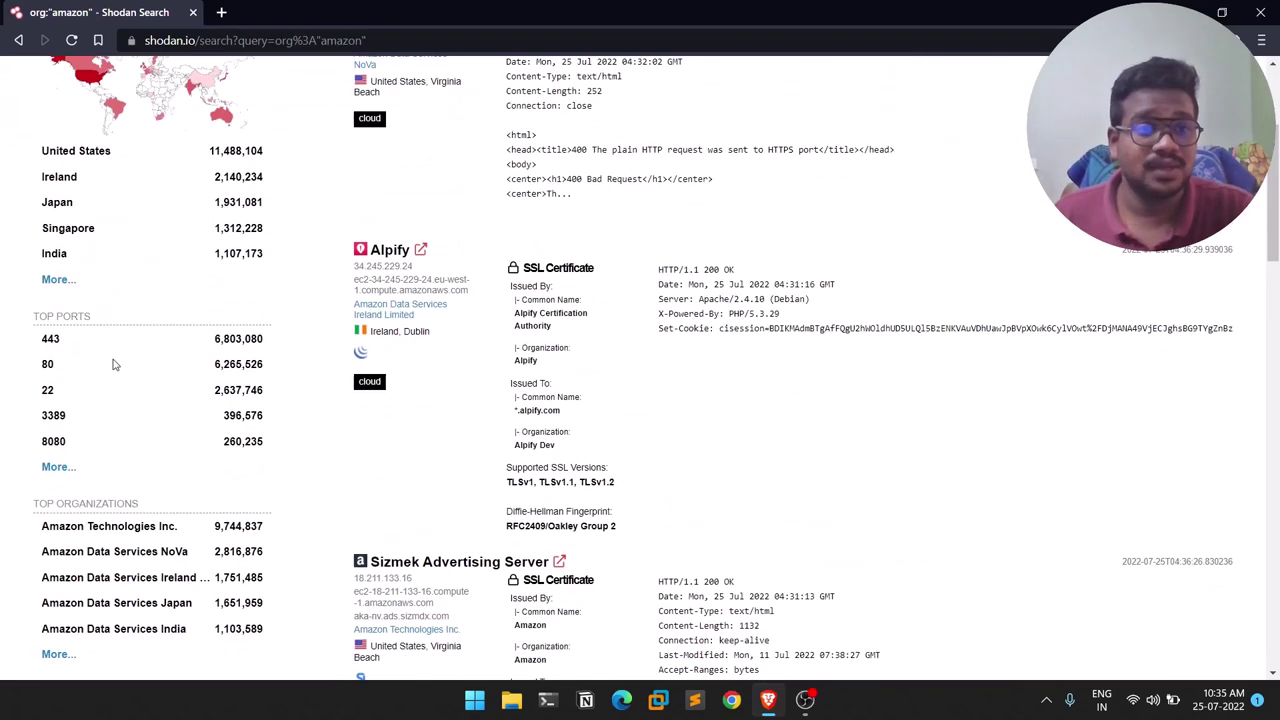
scroll(543, 428, "down", 2)
scroll(900, 405, "up", 5)
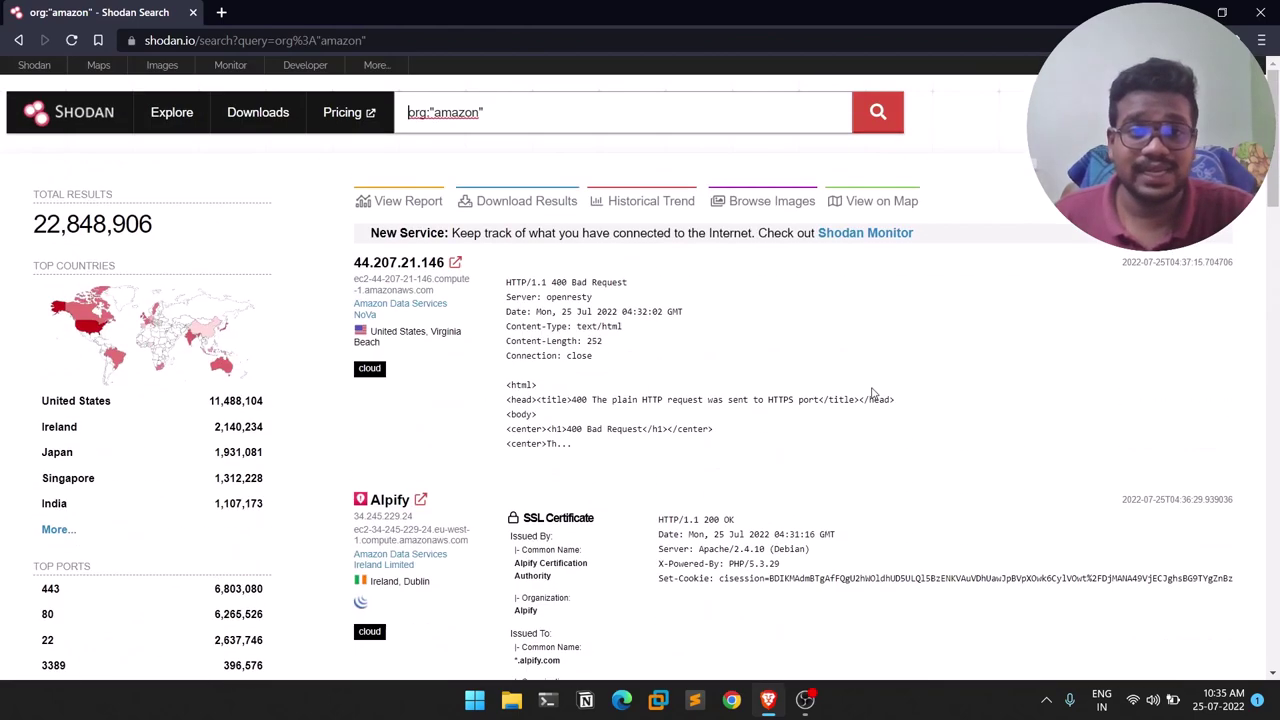
Open the first Amazon result's host details in a new tab and examine its general information, open ports and web technologies.
right_click(397, 258)
left_click(412, 272)
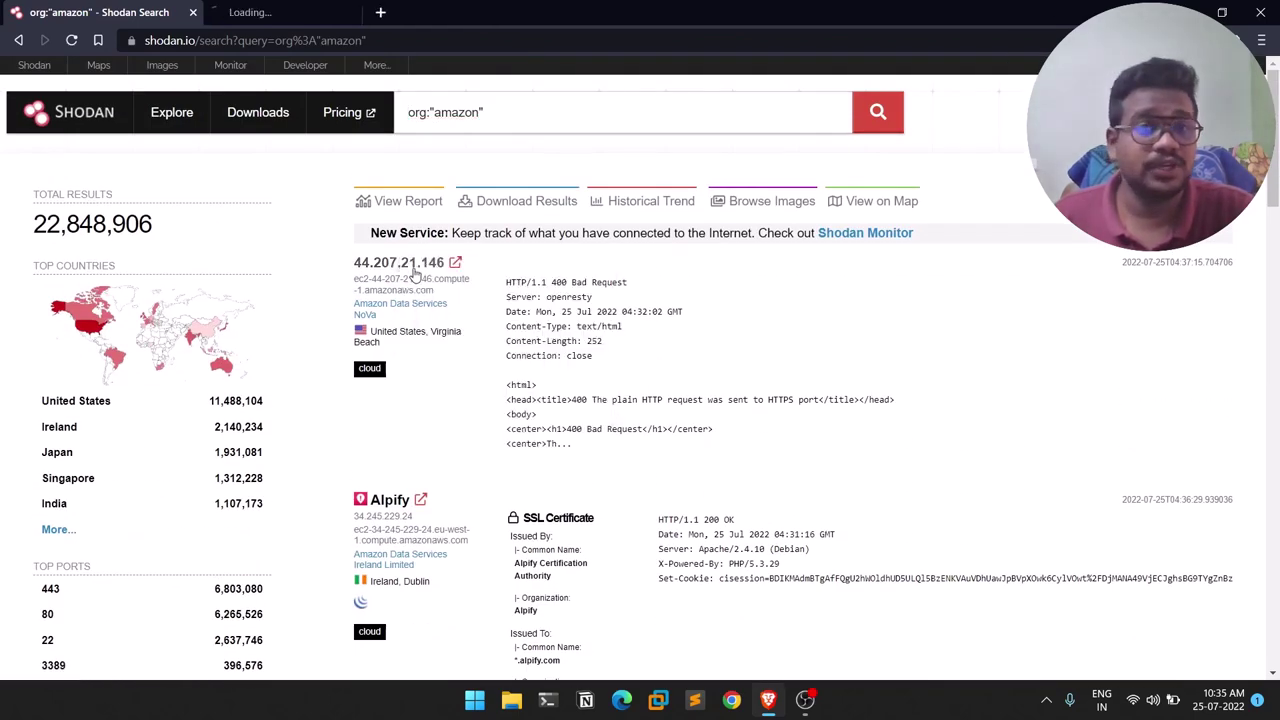
left_click(320, 9)
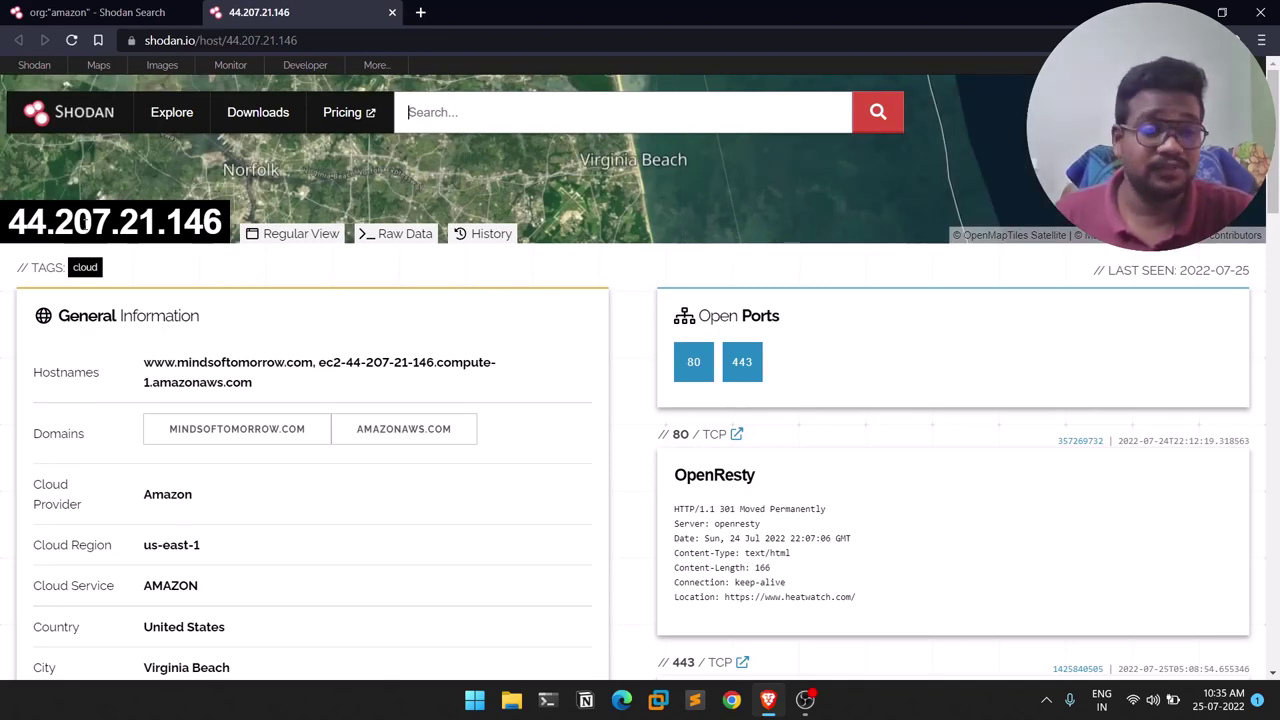
scroll(290, 225, "down", 2)
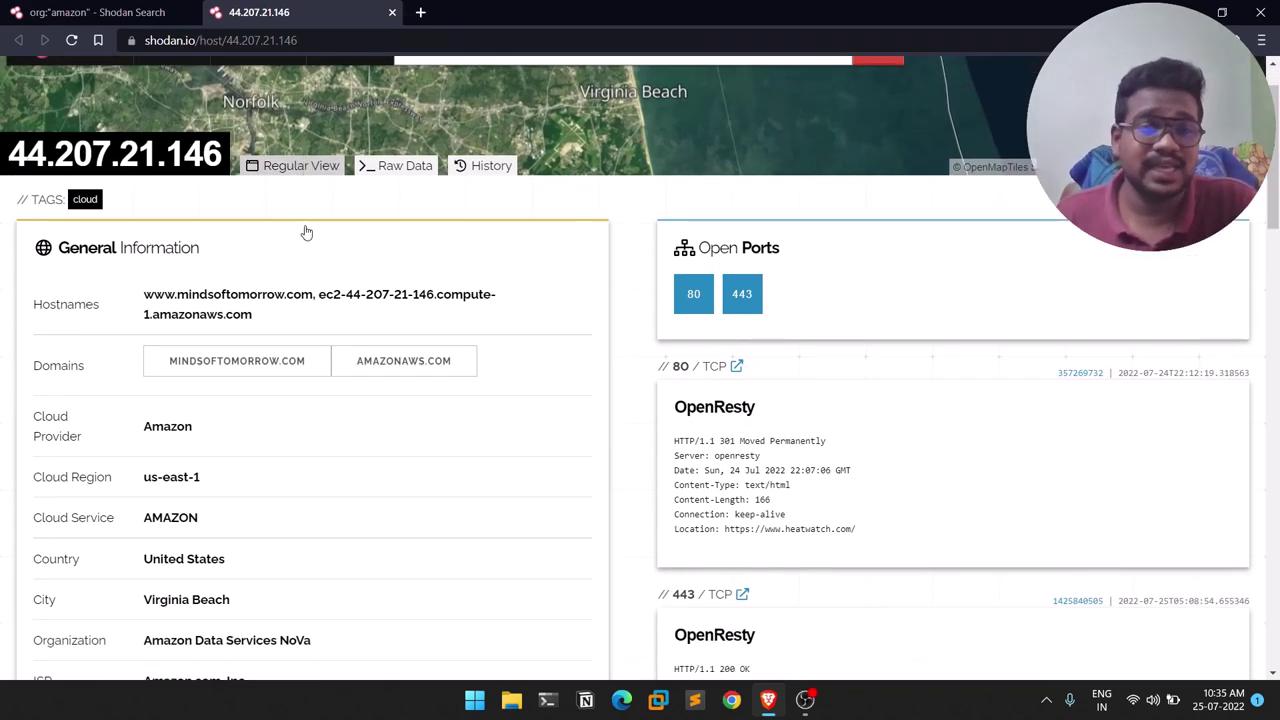
scroll(523, 320, "down", 3)
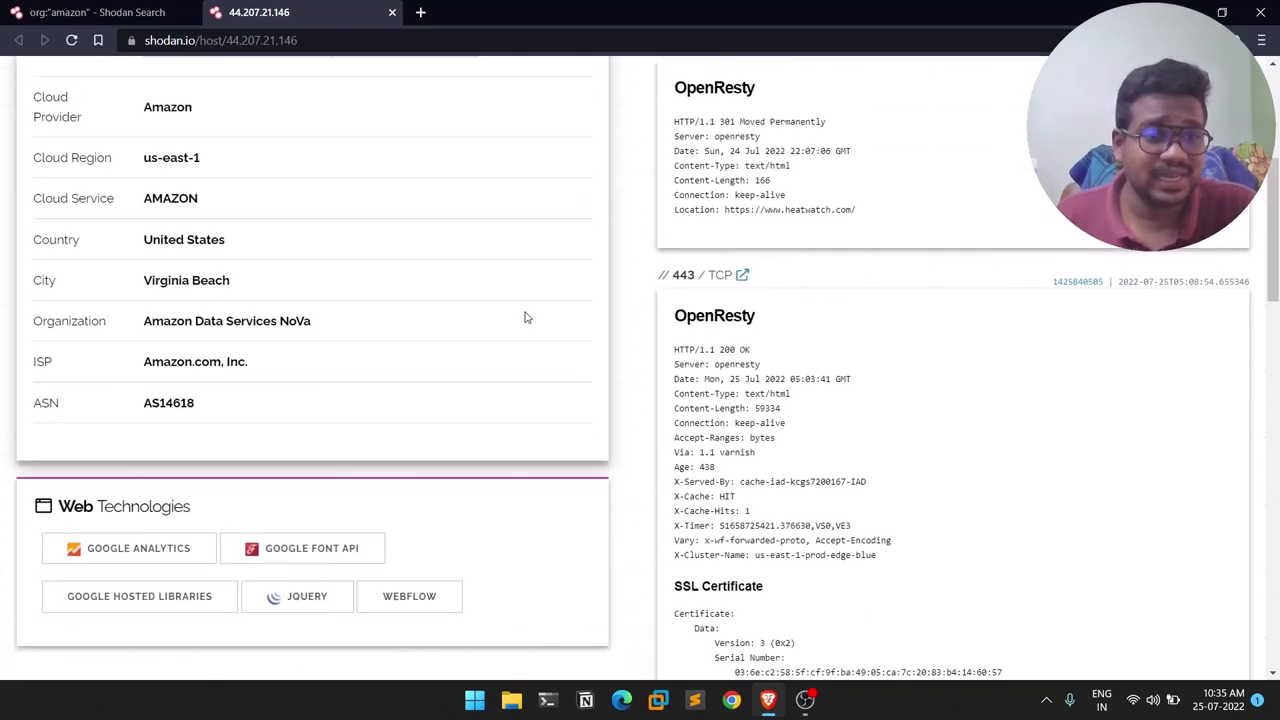
scroll(537, 350, "up", 1)
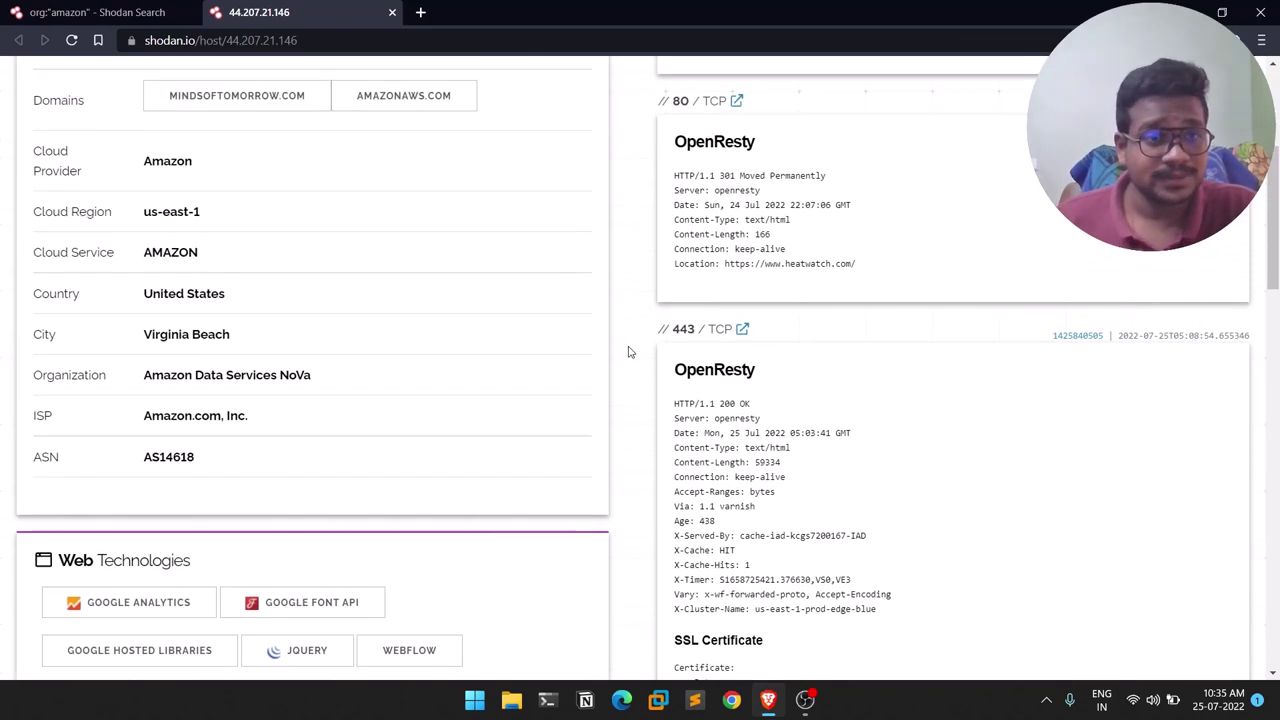
scroll(645, 341, "up", 1)
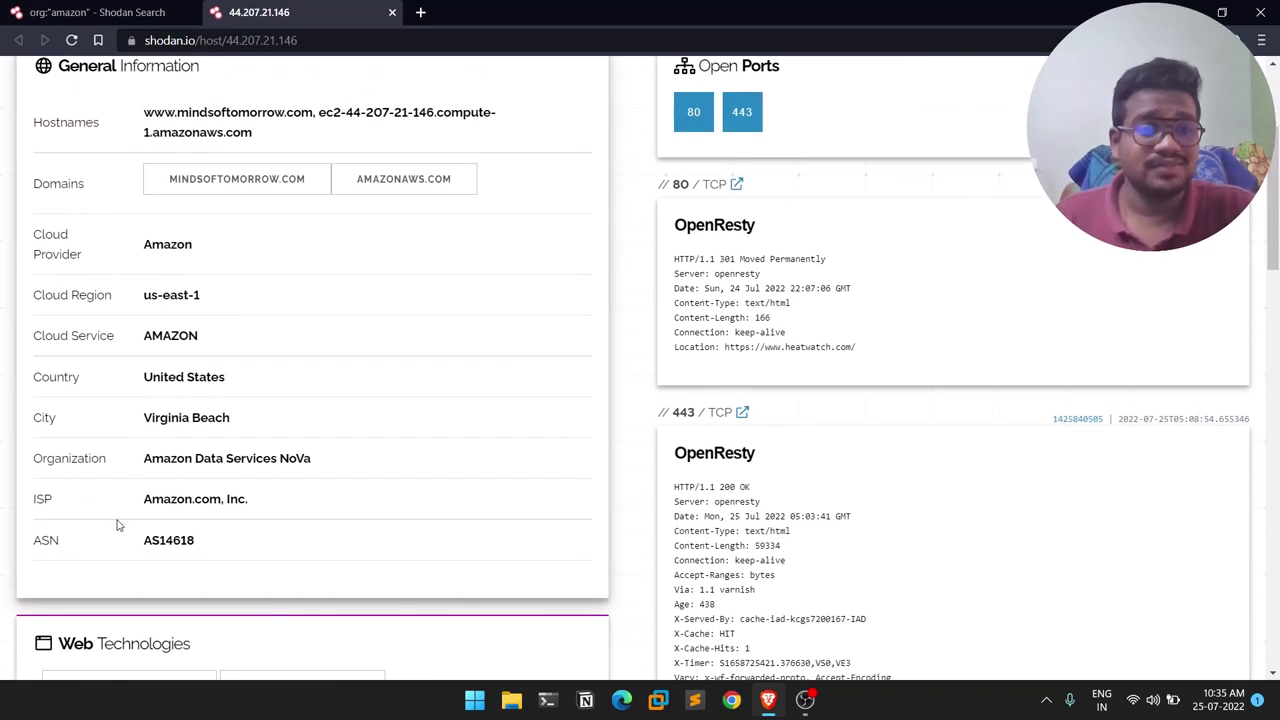
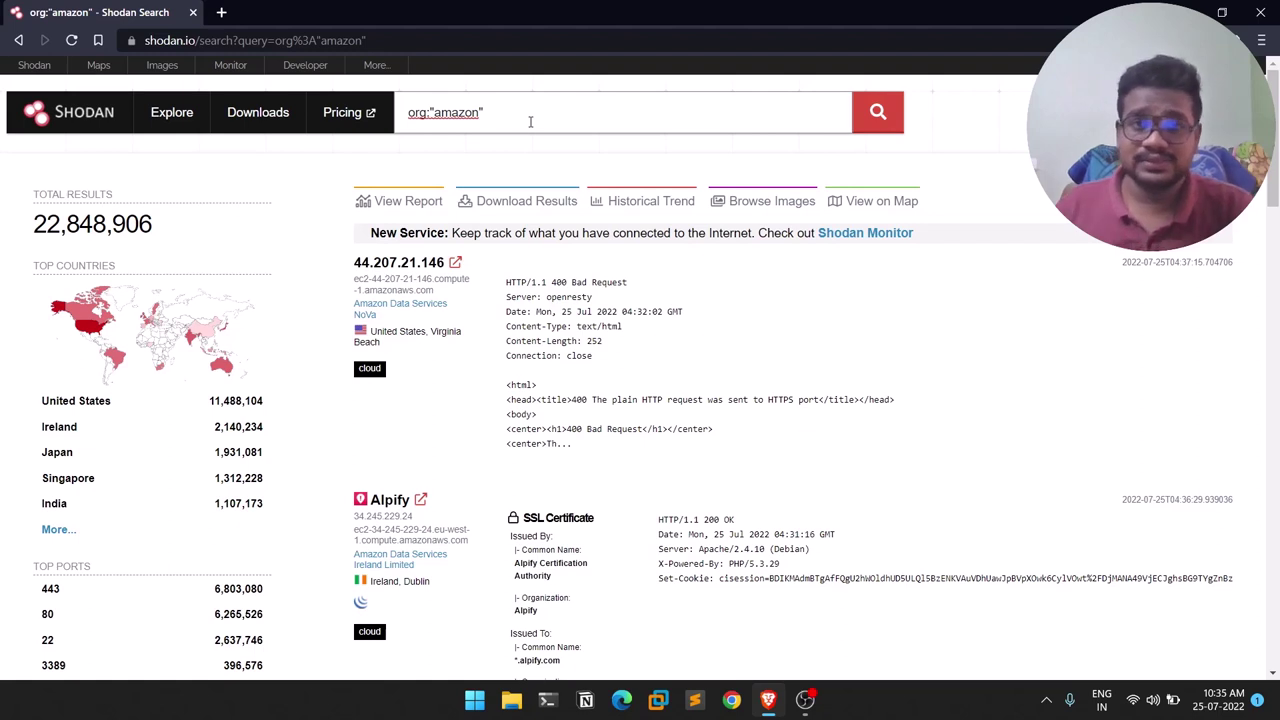
Narrow the Amazon search to Windows 10 hosts by running the query org:"amazon" os:"windows 10".
type("os")
type(":\"")
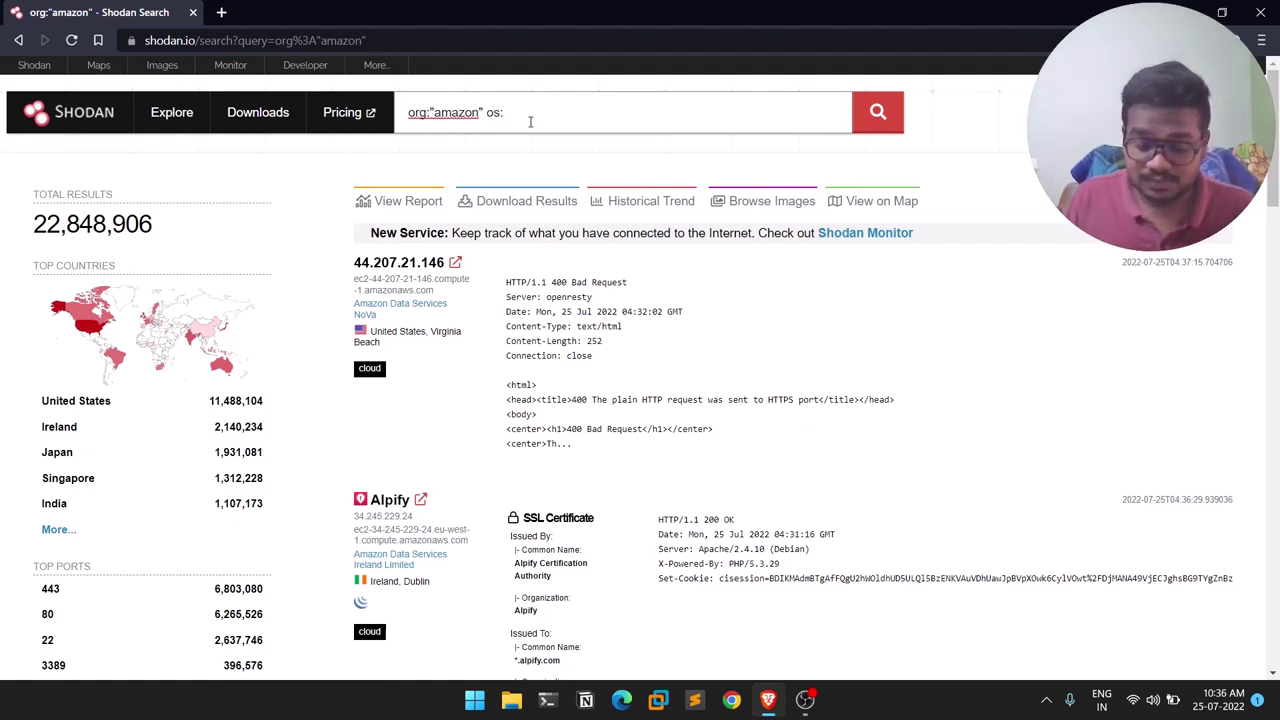
type("windows 10\"")
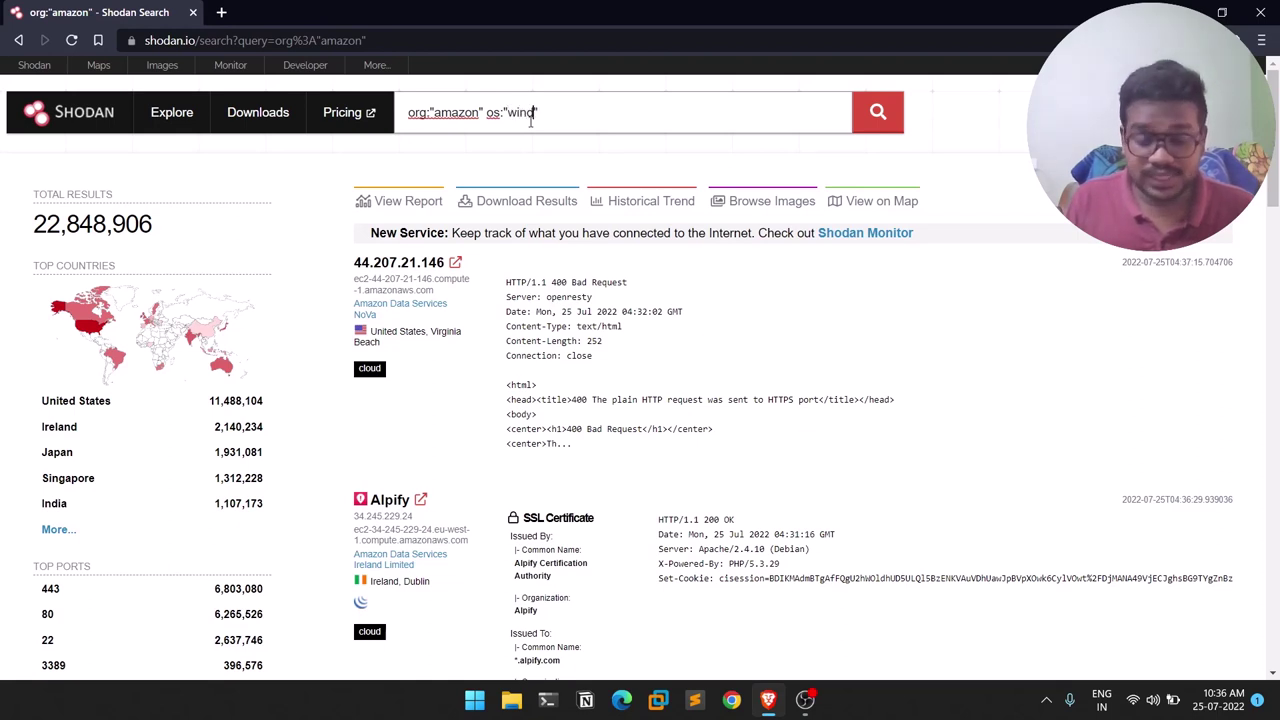
key("Return")
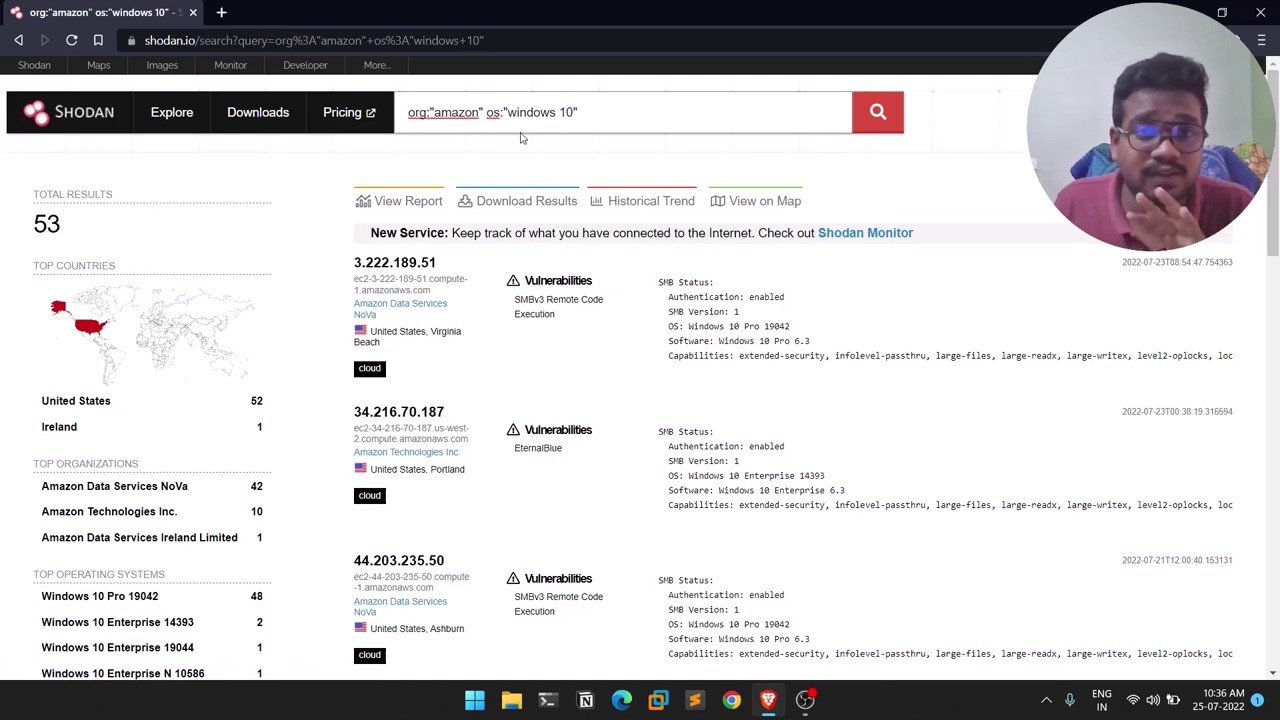
Review the filtered results: query terms, total results, top countries, organizations and operating systems, and each host's SMB status and vulnerabilities.
scroll(768, 249, "down", 2)
scroll(768, 249, "up", 2)
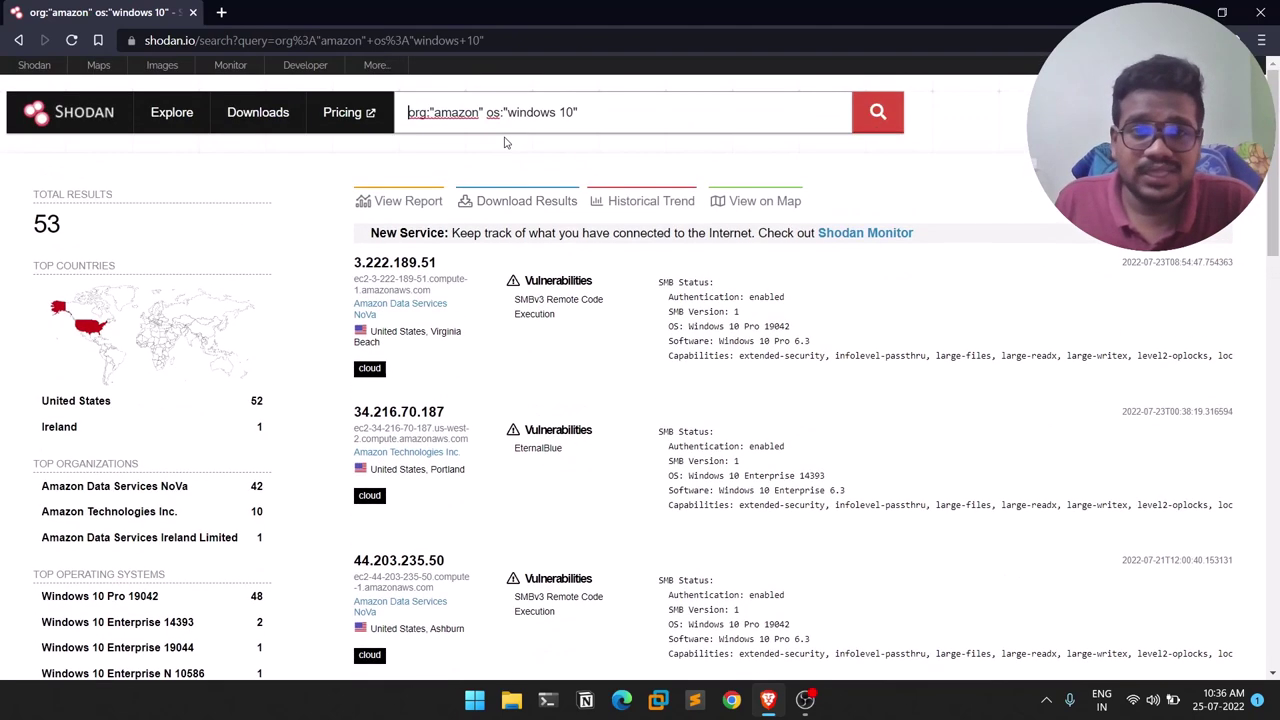
double_click(433, 112)
right_click(431, 111)
left_click(988, 149)
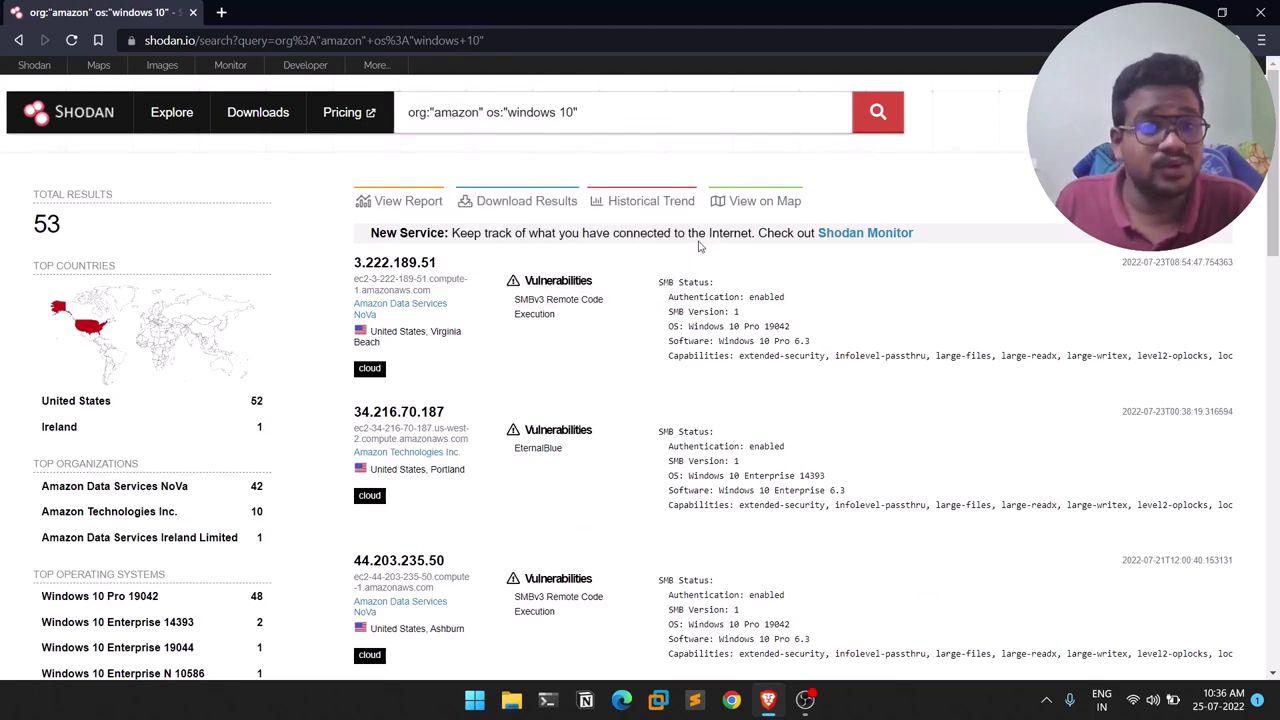
double_click(47, 226)
left_click(4, 322)
scroll(6, 328, "down", 2)
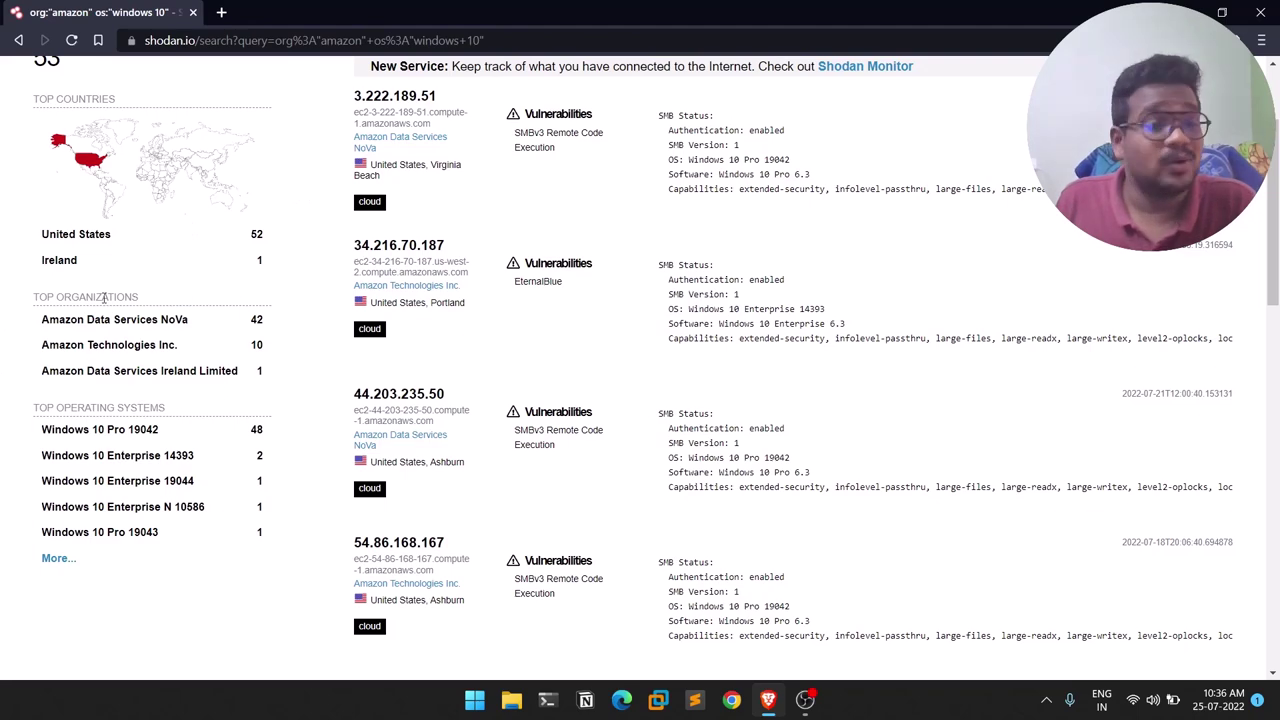
scroll(680, 230, "up", 1)
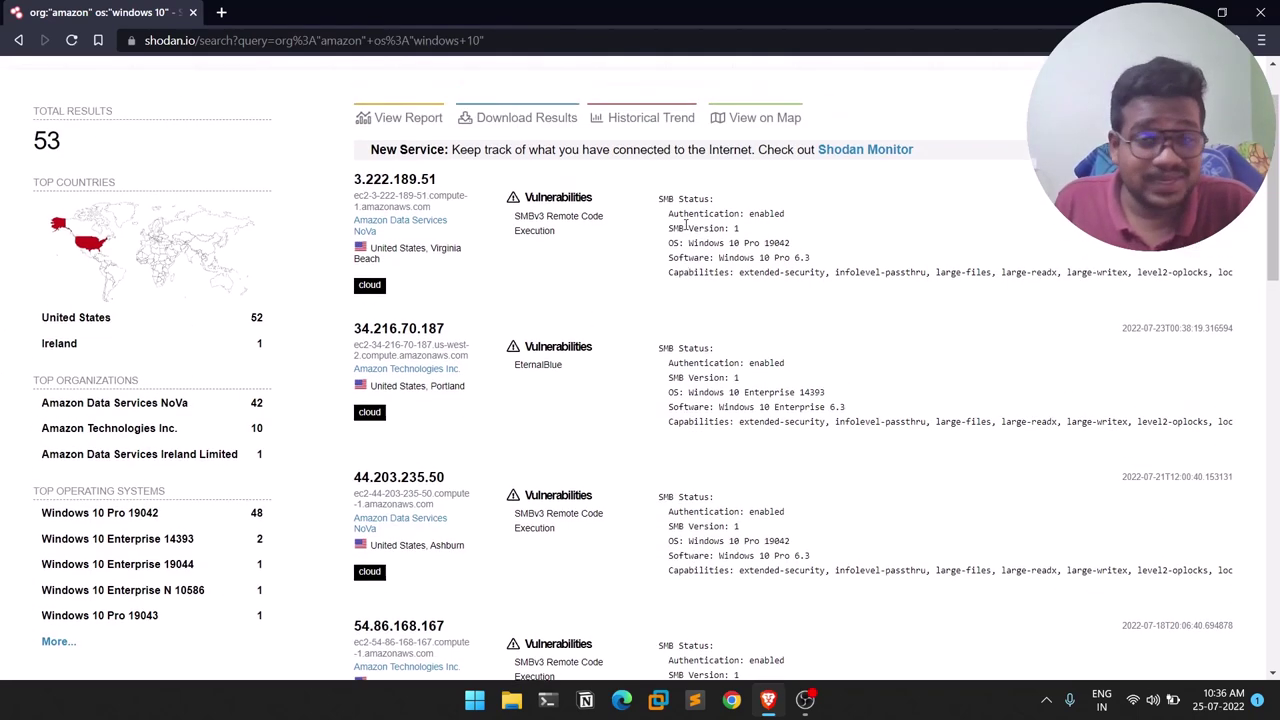
scroll(715, 350, "down", 1)
scroll(560, 300, "up", 3)
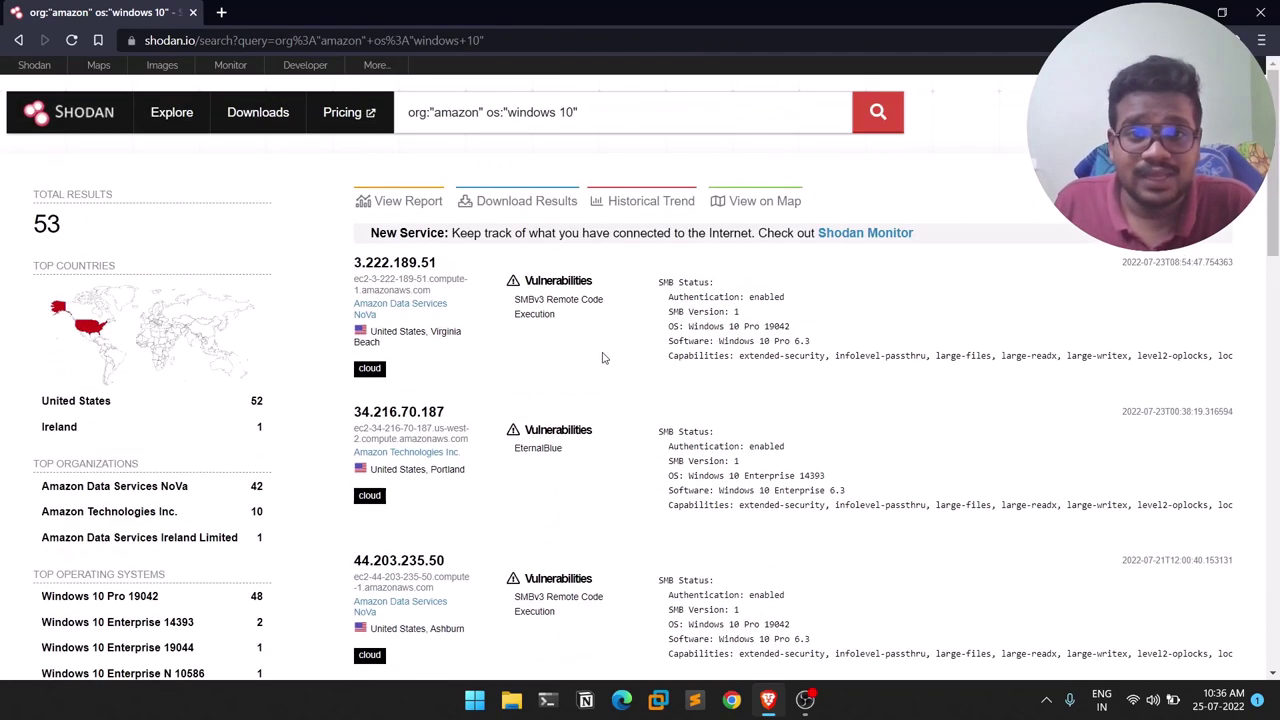
Open the host details of the first Windows 10 result in a new tab and switch to it.
right_click(403, 262)
left_click(445, 272)
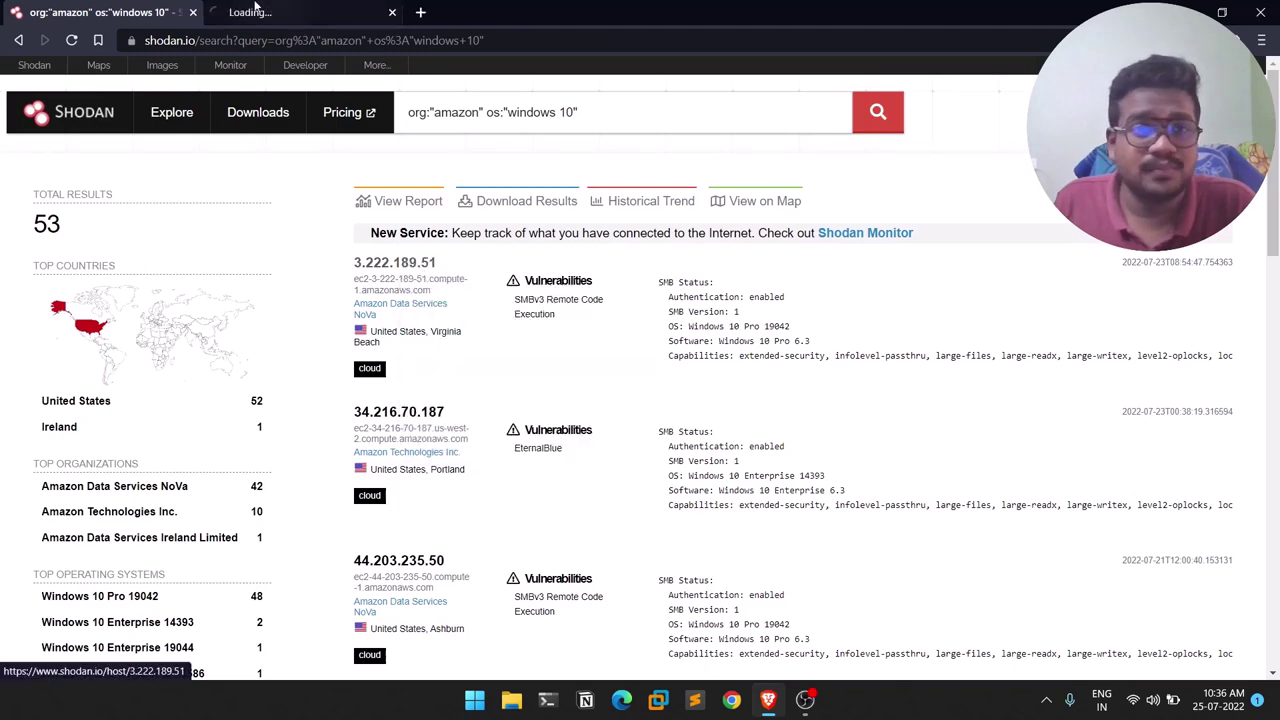
left_click(300, 12)
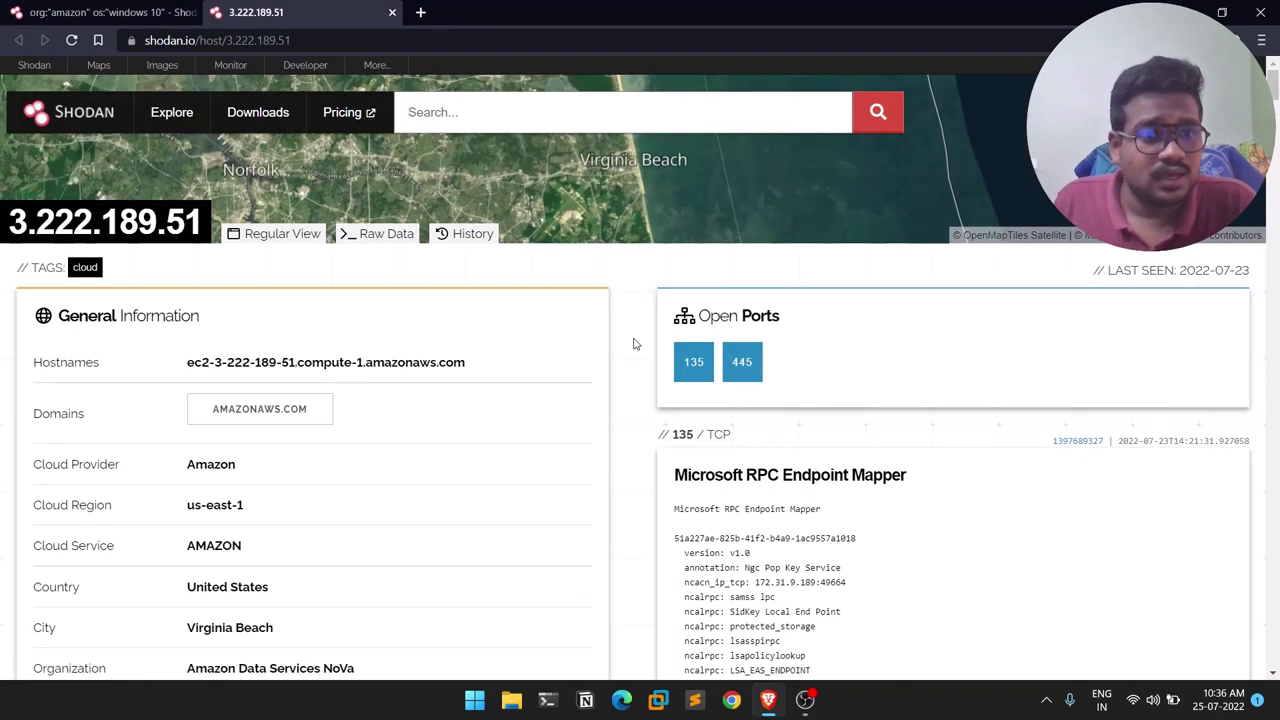
Examine the host's general information, open ports and vulnerability description, and close its tab to return to the search results.
scroll(637, 348, "down", 3)
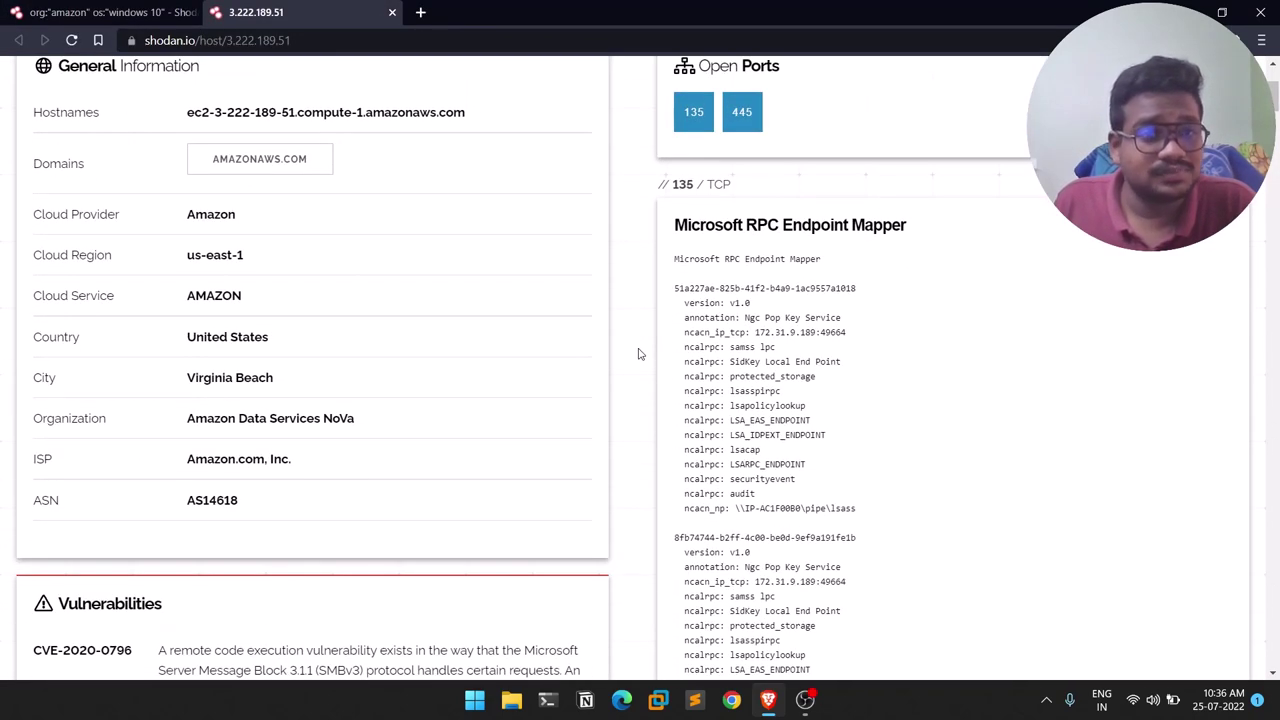
scroll(603, 269, "down", 3)
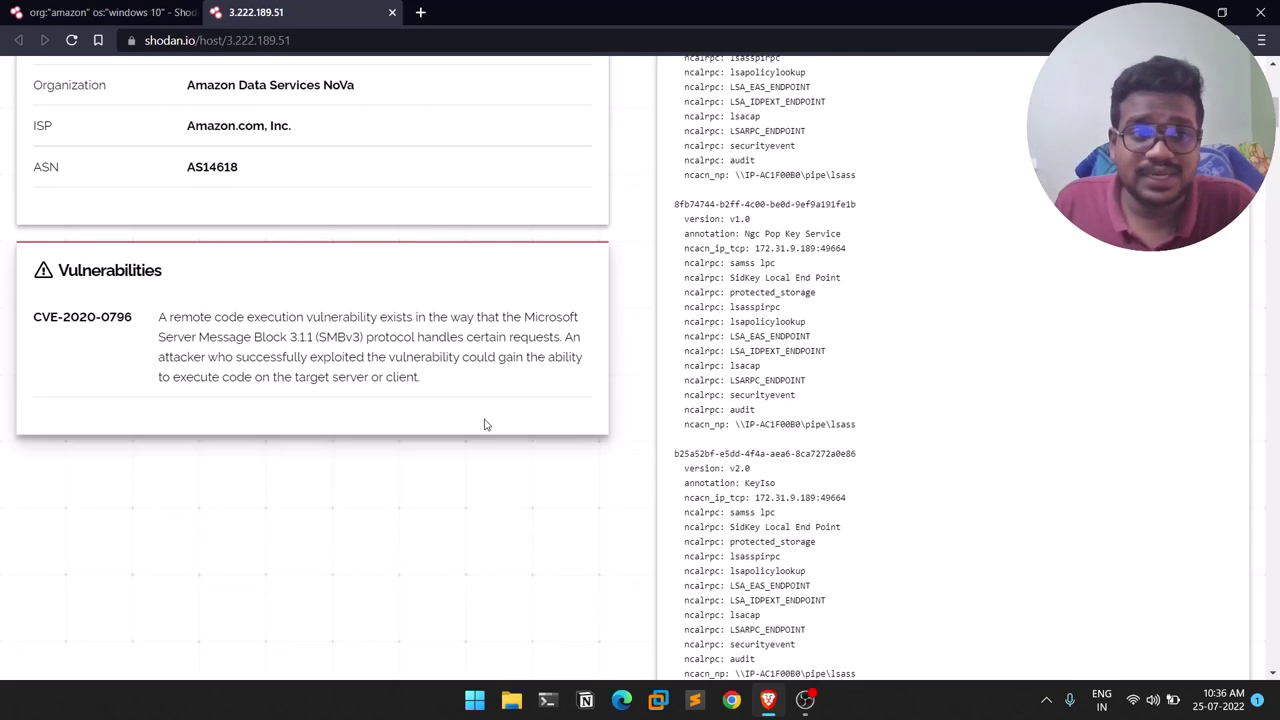
triple_click(371, 340)
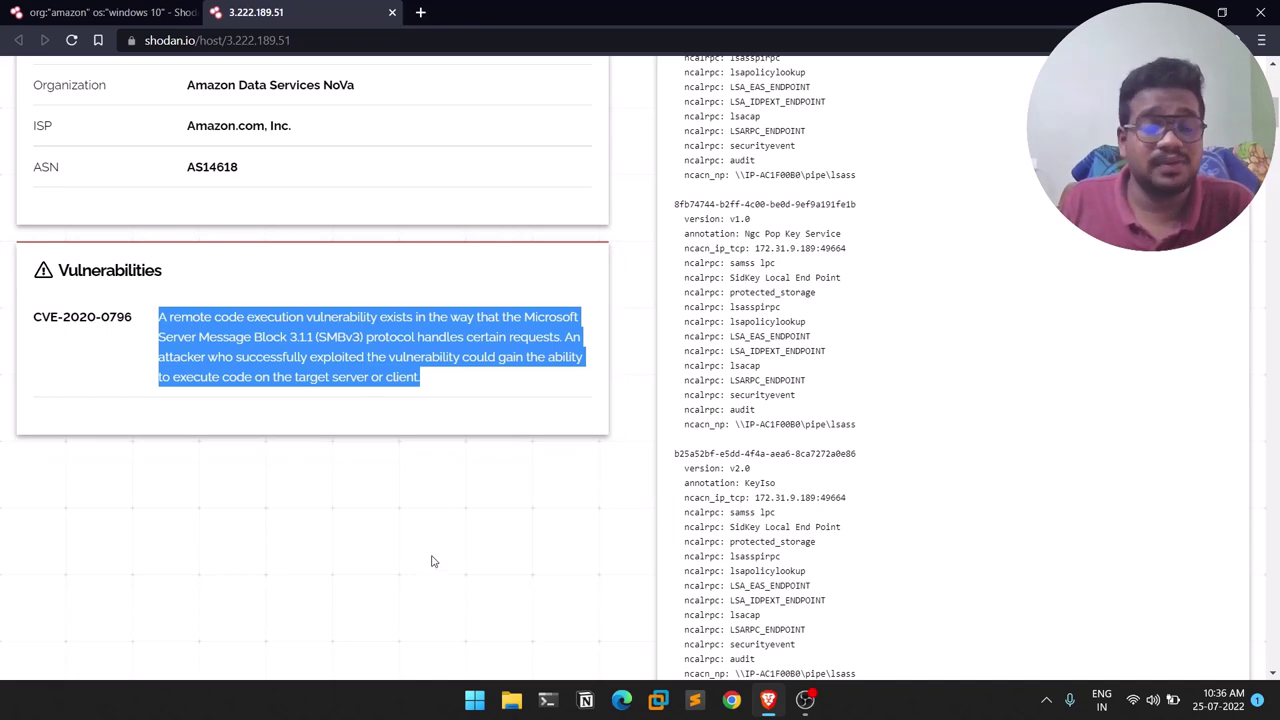
left_click(547, 480)
scroll(588, 466, "up", 5)
scroll(588, 466, "up", 1)
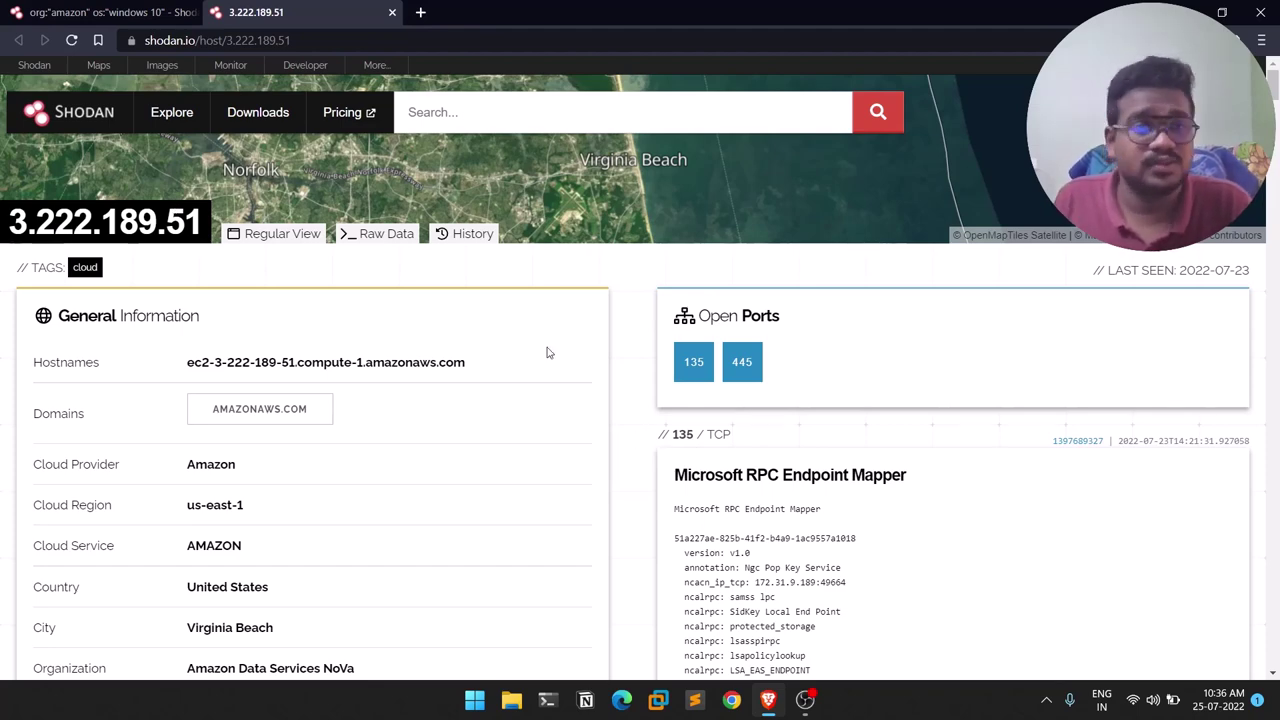
scroll(276, 517, "down", 4)
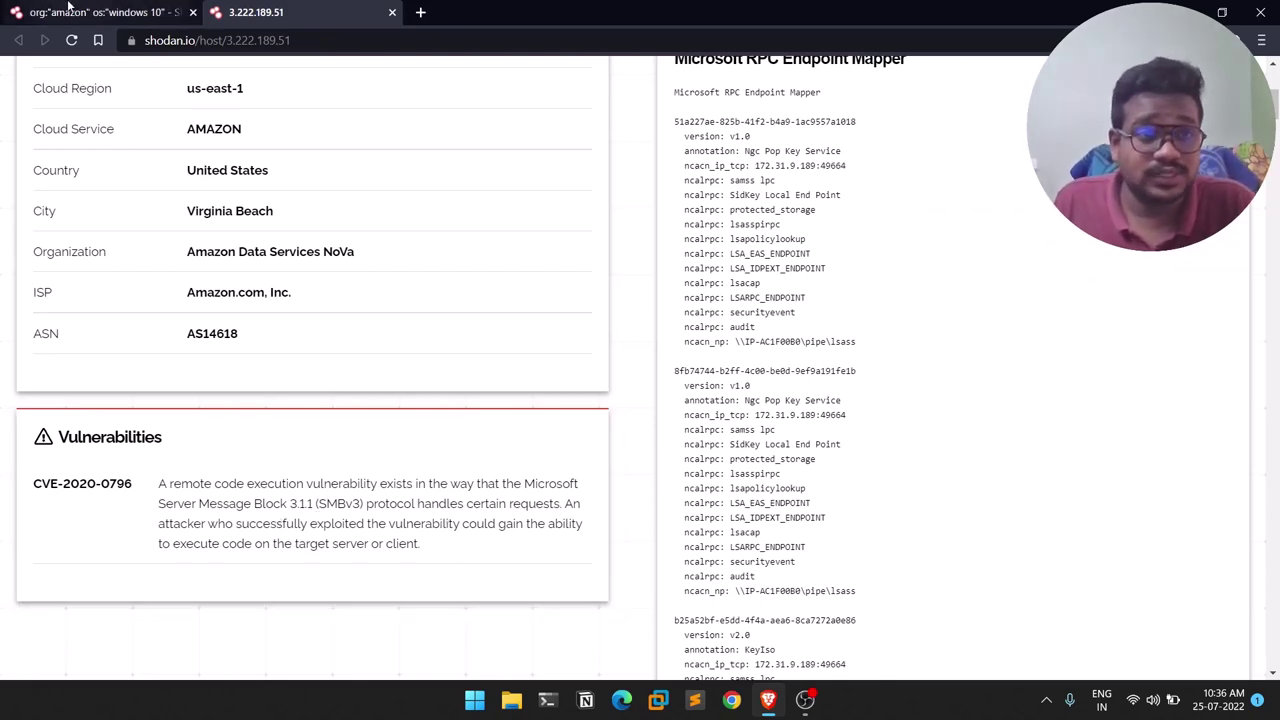
left_click(100, 12)
left_click(391, 12)
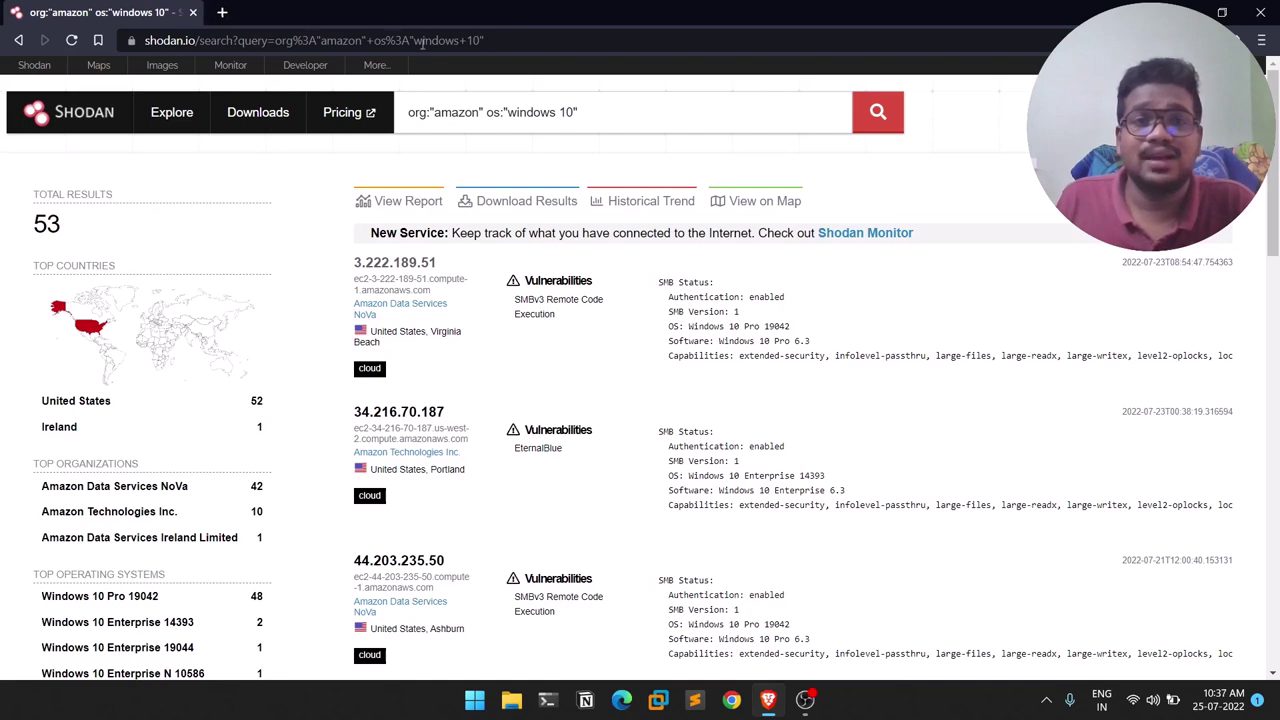
Exclude Windows 10 hosts from the Amazon search by running the query org:"amazon" -os:"windows 10".
left_click(489, 113)
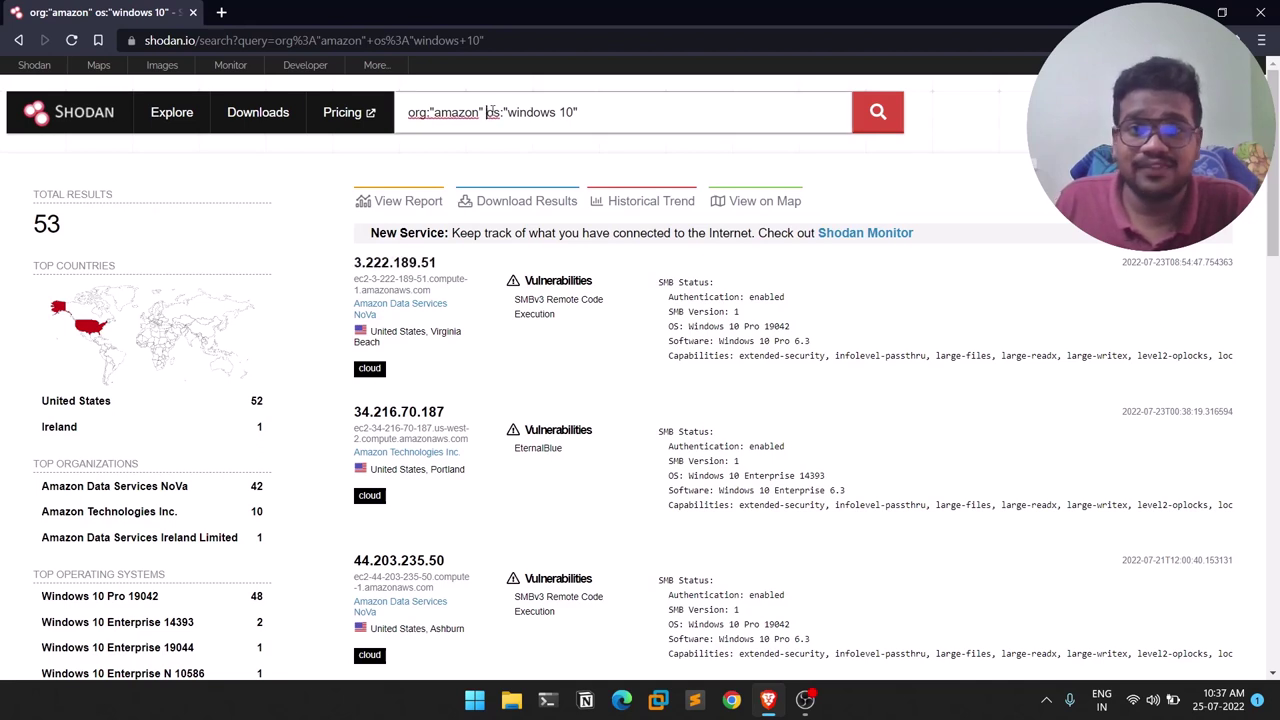
type("-")
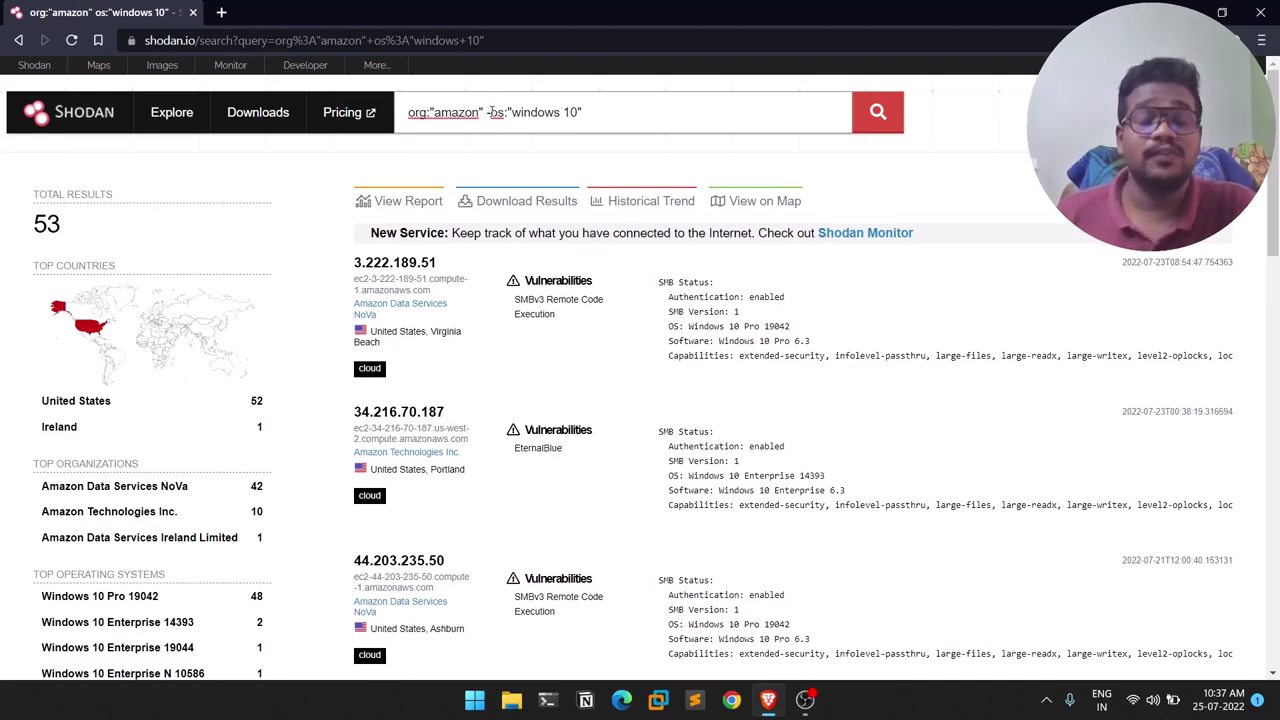
key("Return")
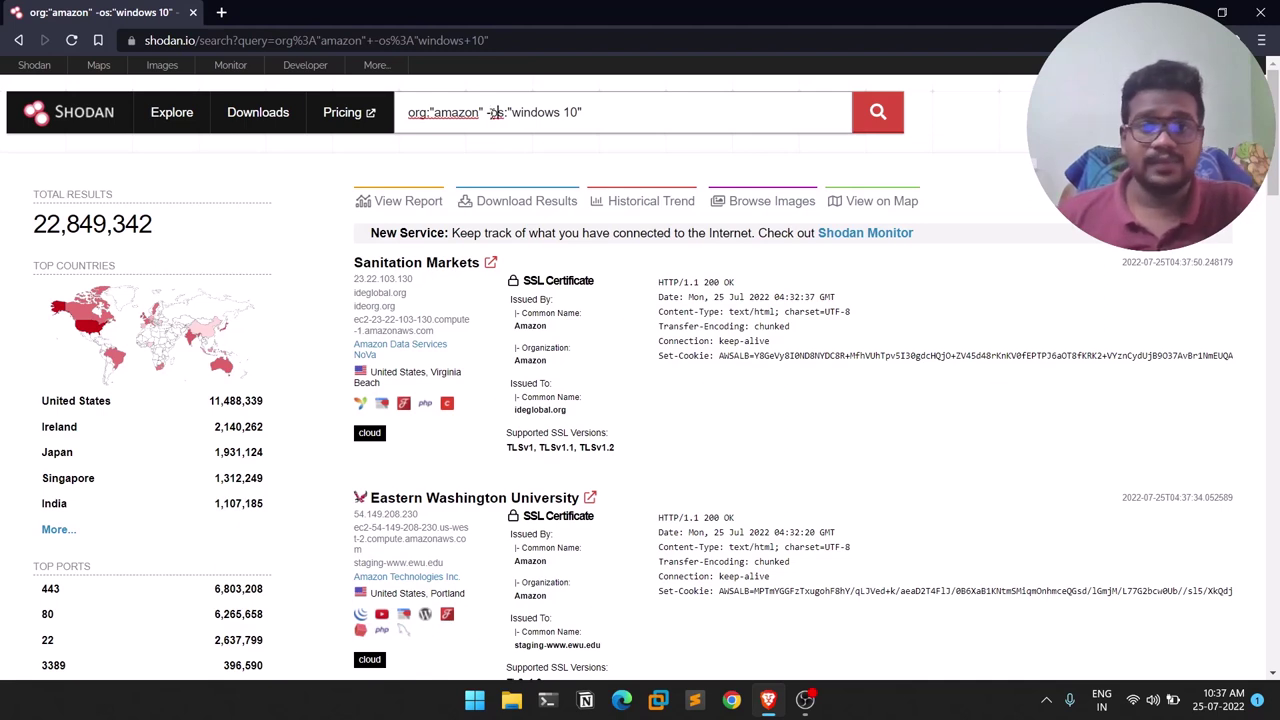
Replace the whole query with the city filter city:Delhi and run the search.
key("BackSpace")
key("BackSpace")
key("BackSpace")
key("BackSpace")
key("BackSpace")
key("BackSpace")
key("BackSpace")
key("BackSpace")
key("BackSpace")
key("BackSpace")
key("BackSpace")
key("BackSpace")
key("BackSpace")
key("BackSpace")
key("BackSpace")
key("BackSpace")
key("BackSpace")
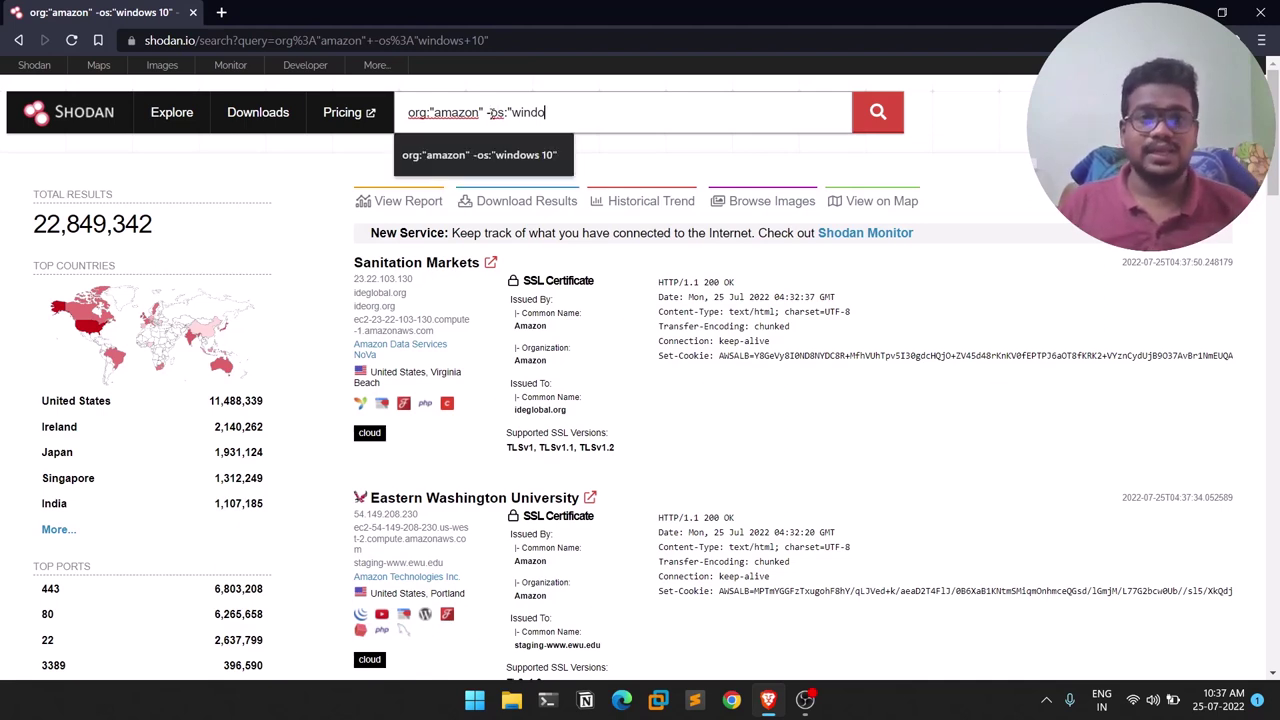
key("BackSpace")
key("BackSpace")
key("BackSpace")
key("BackSpace")
key("BackSpace")
key("BackSpace")
key("BackSpace")
key("BackSpace")
key("BackSpace")
key("BackSpace")
key("BackSpace")
key("BackSpace")
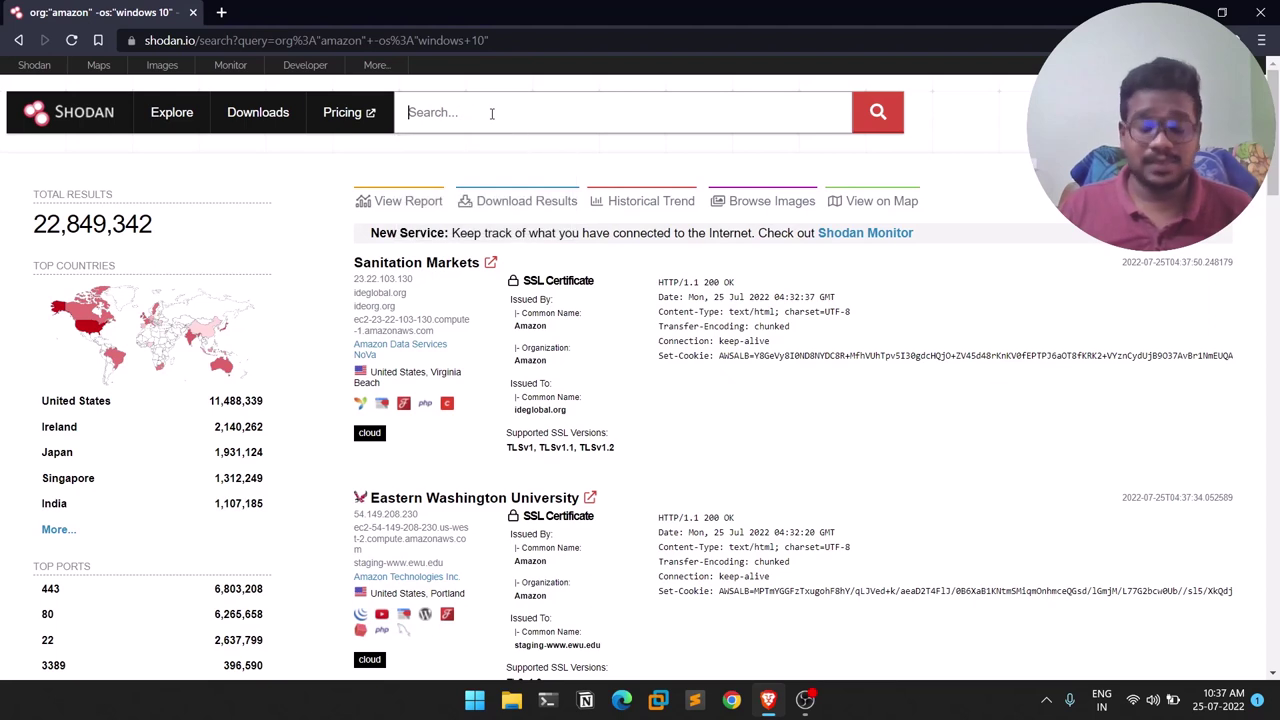
type("cite")
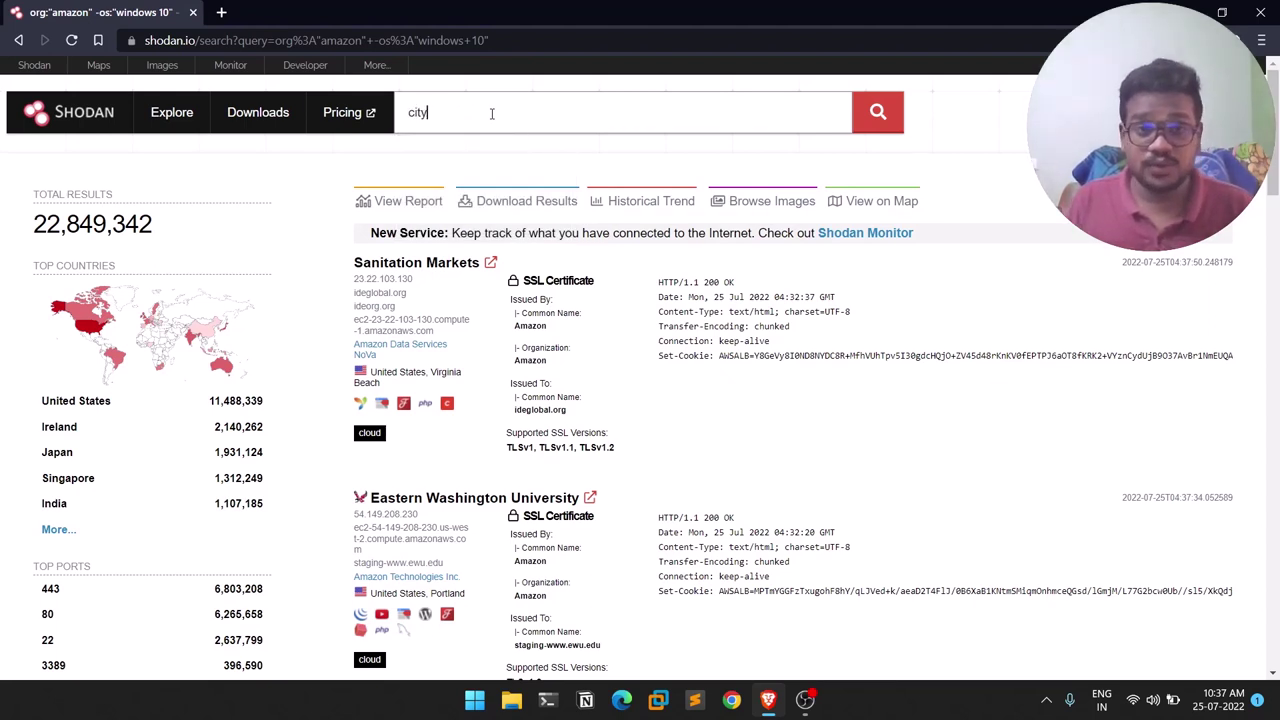
type(":Delhi")
key("Return")
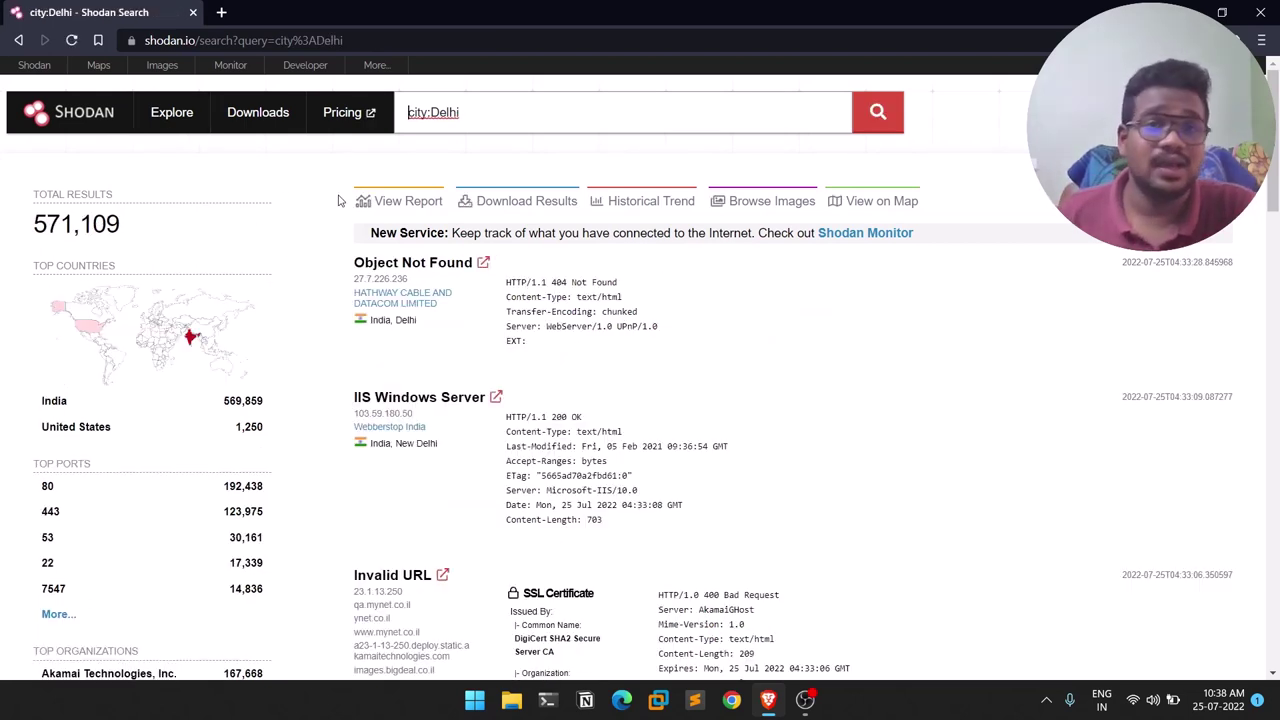
Review the Delhi results summary: total results, top ports, organizations, products and operating systems.
double_click(65, 222)
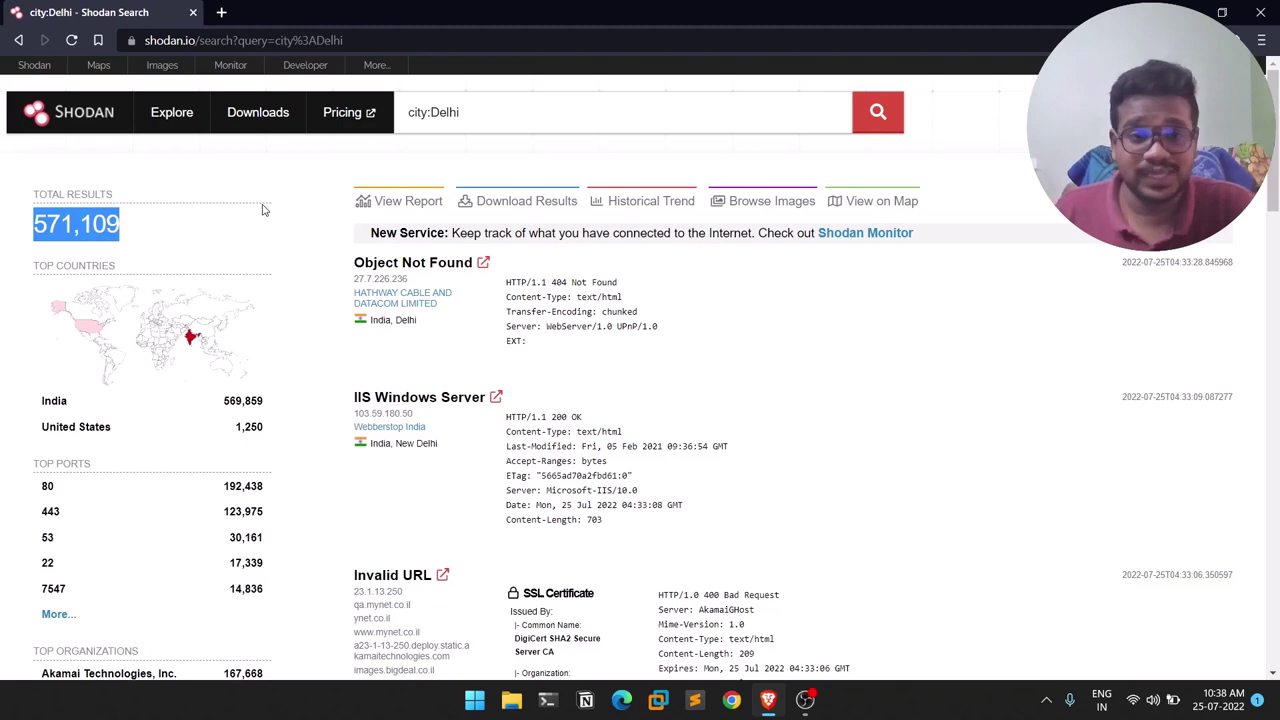
scroll(263, 209, "down", 3)
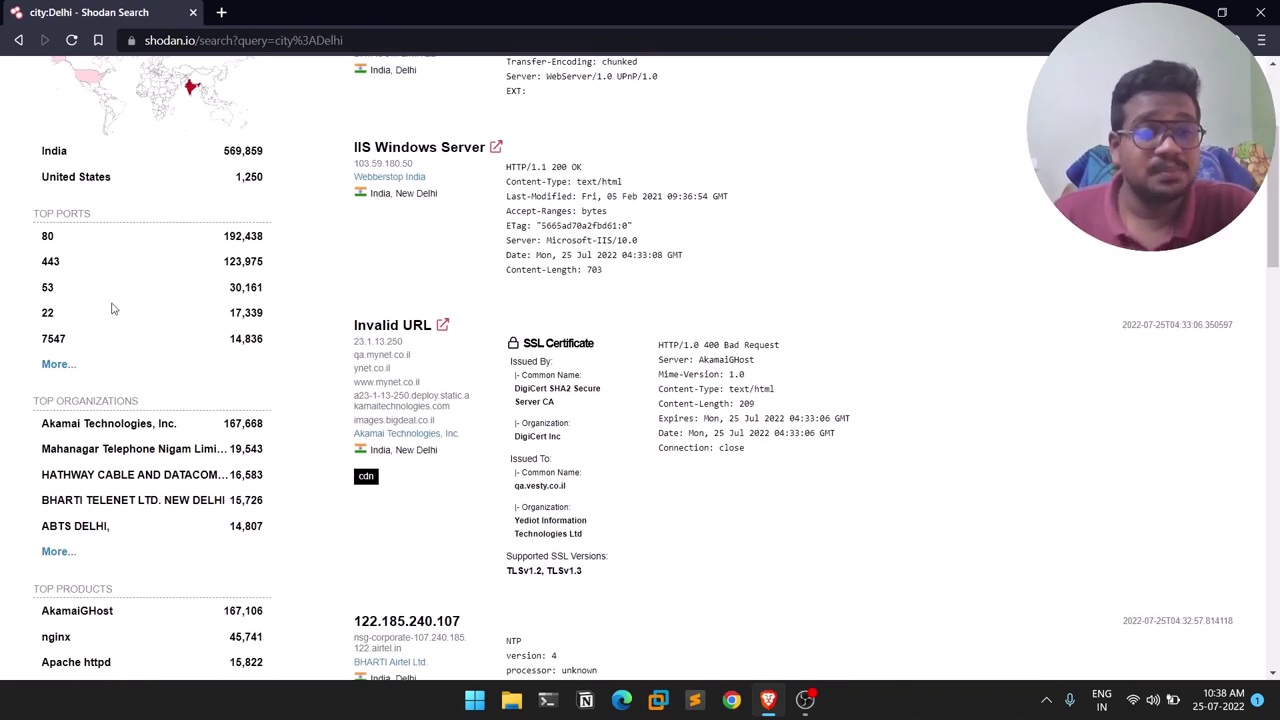
scroll(181, 315, "down", 1)
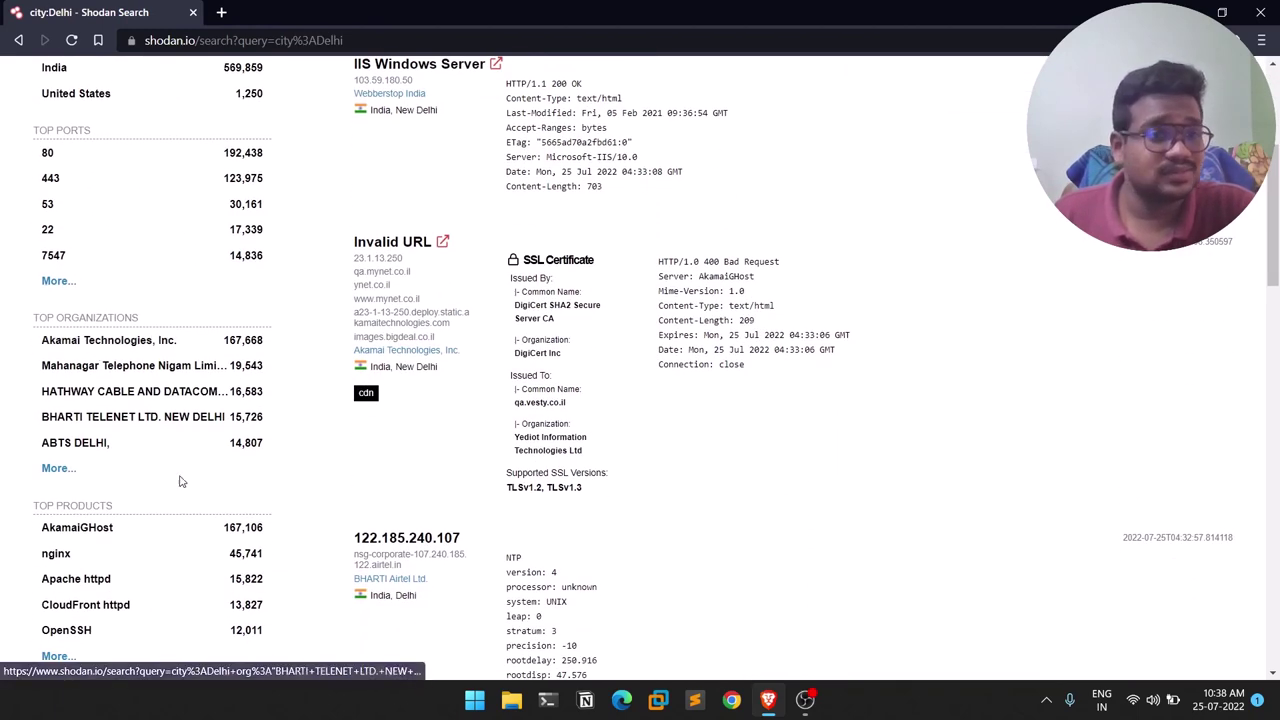
scroll(207, 476, "down", 1)
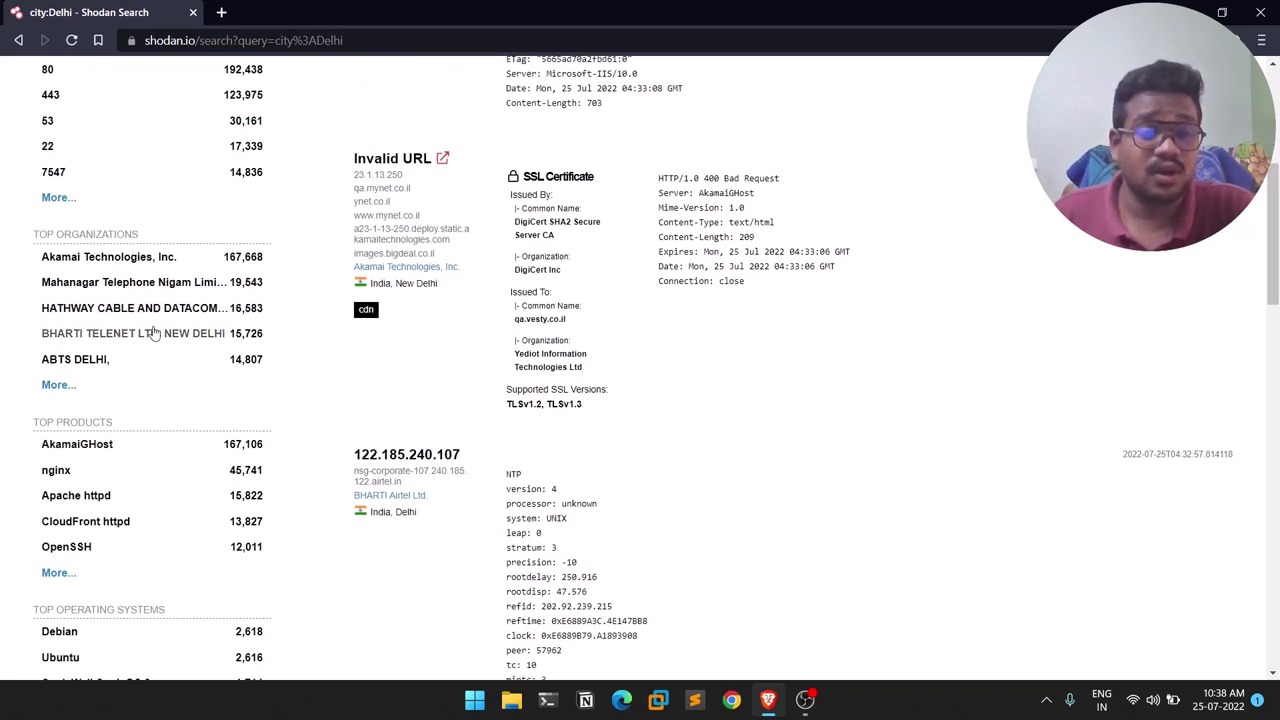
scroll(323, 346, "down", 3)
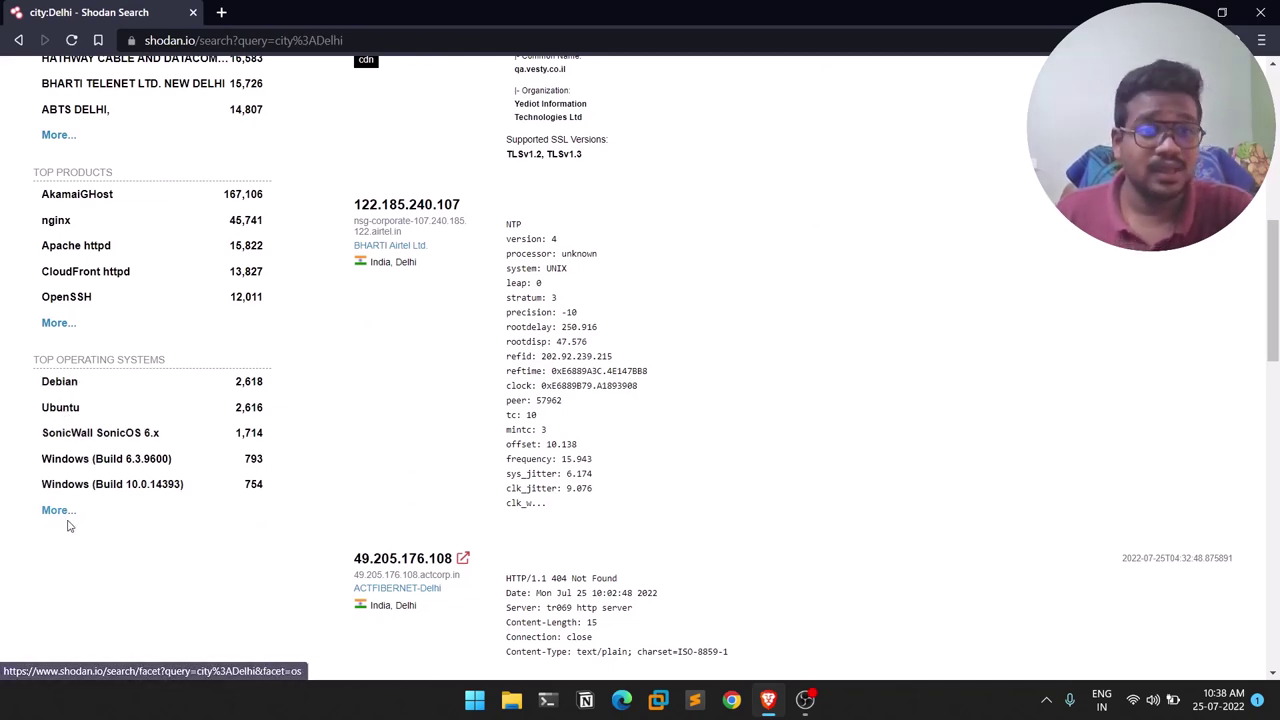
scroll(697, 458, "up", 8)
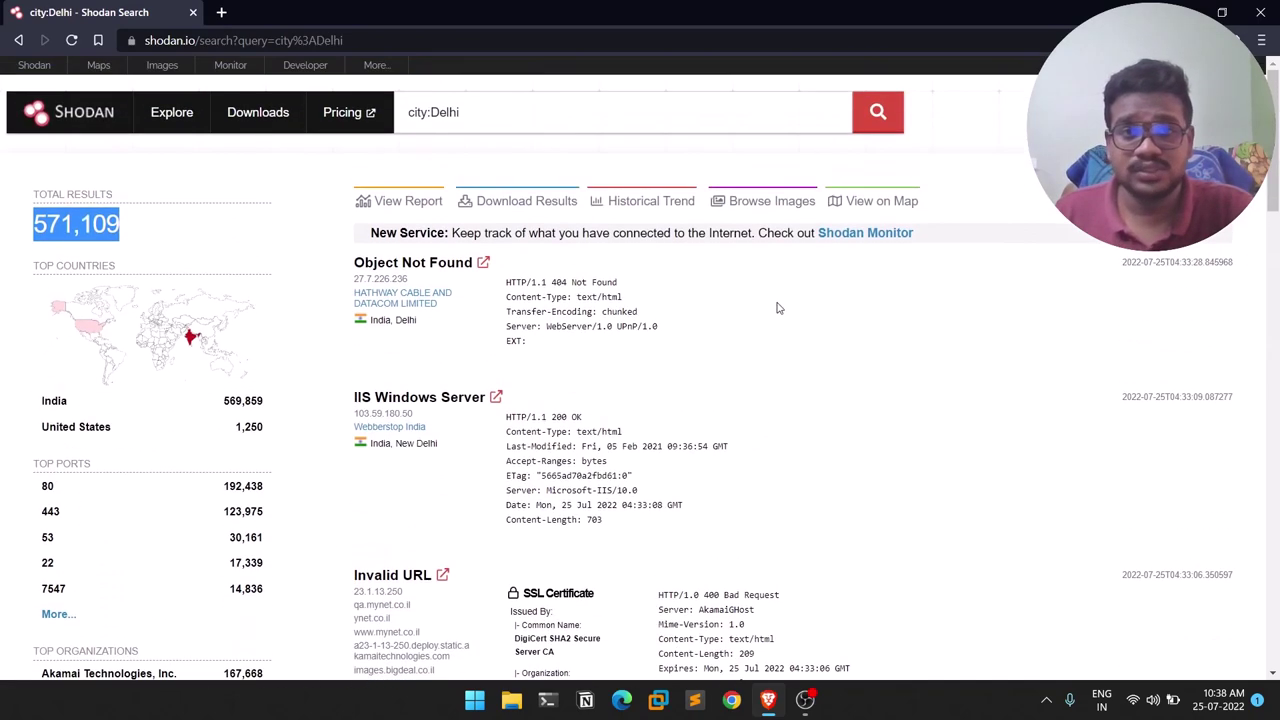
Search for hosts in India with the query country:IN and check the total number of results.
left_click(552, 121)
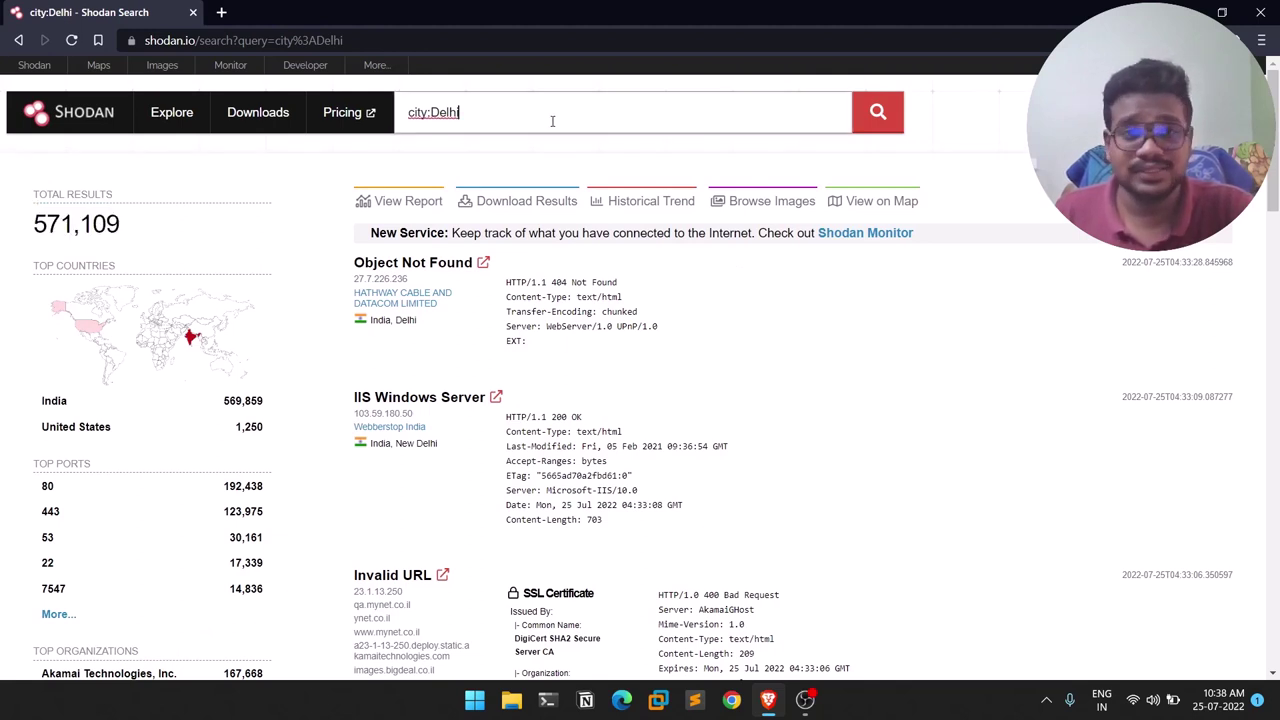
left_click(514, 121)
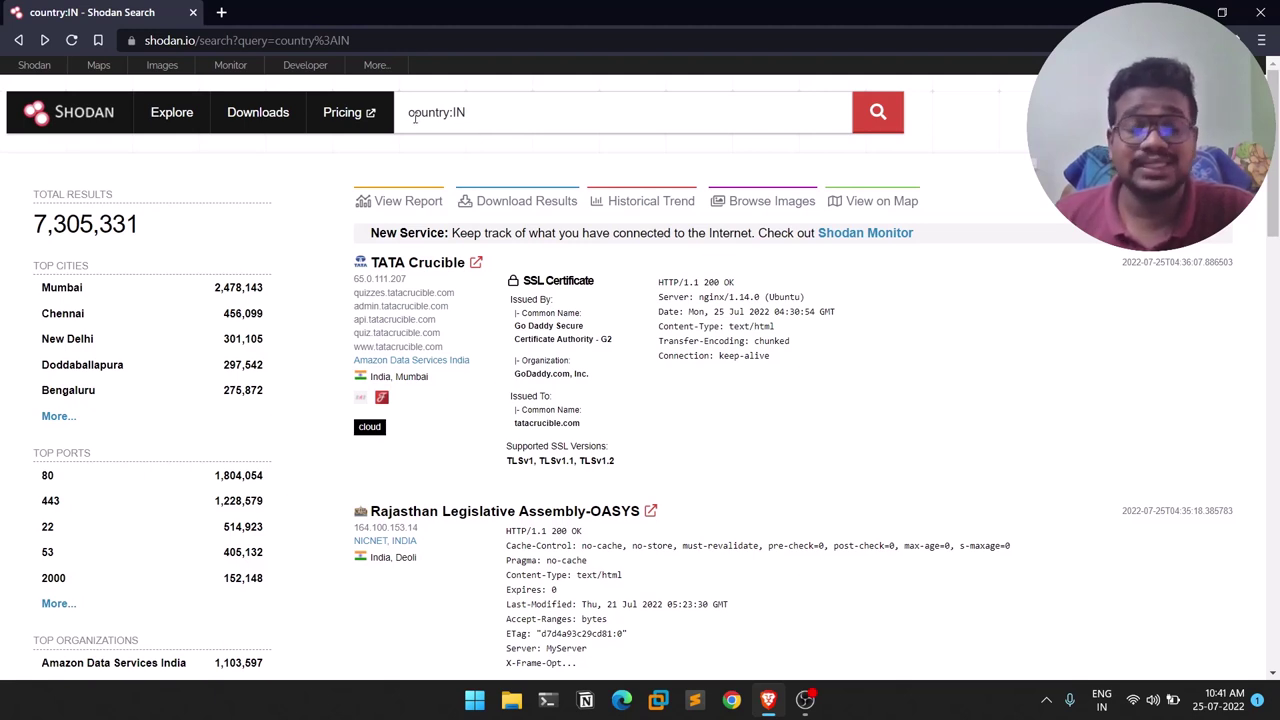
left_click(474, 110)
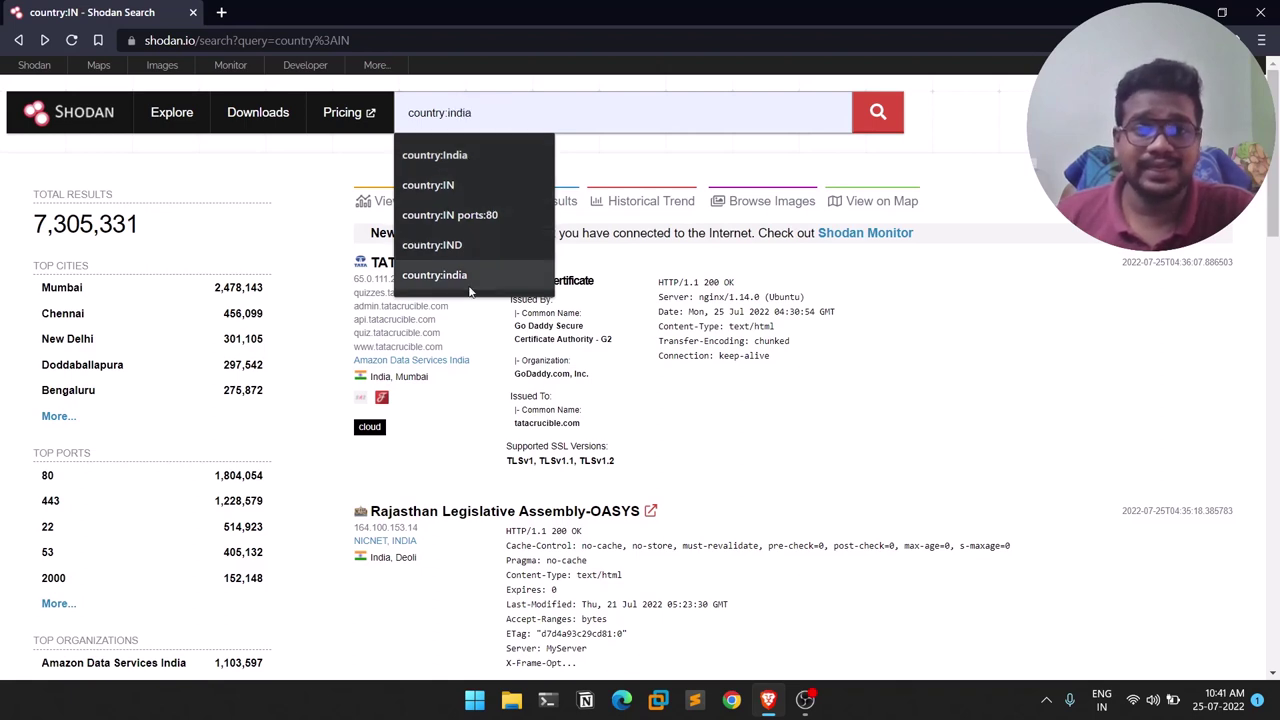
left_click(1005, 135)
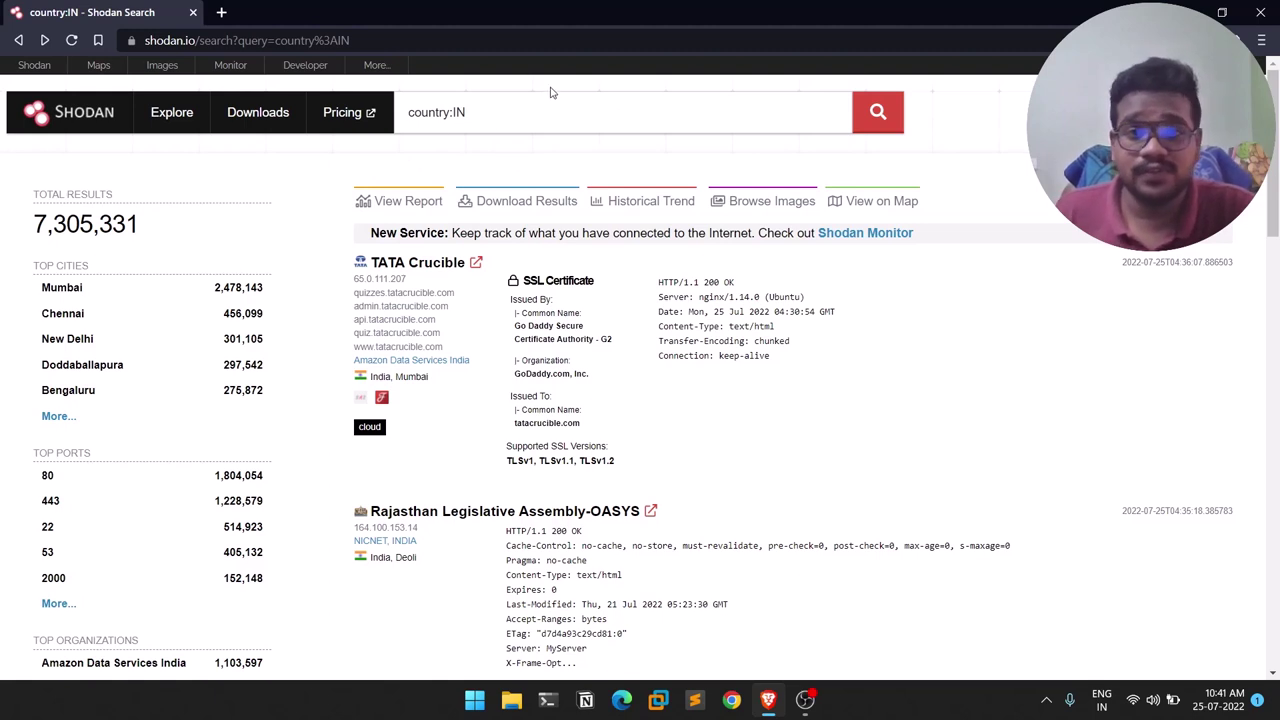
double_click(81, 221)
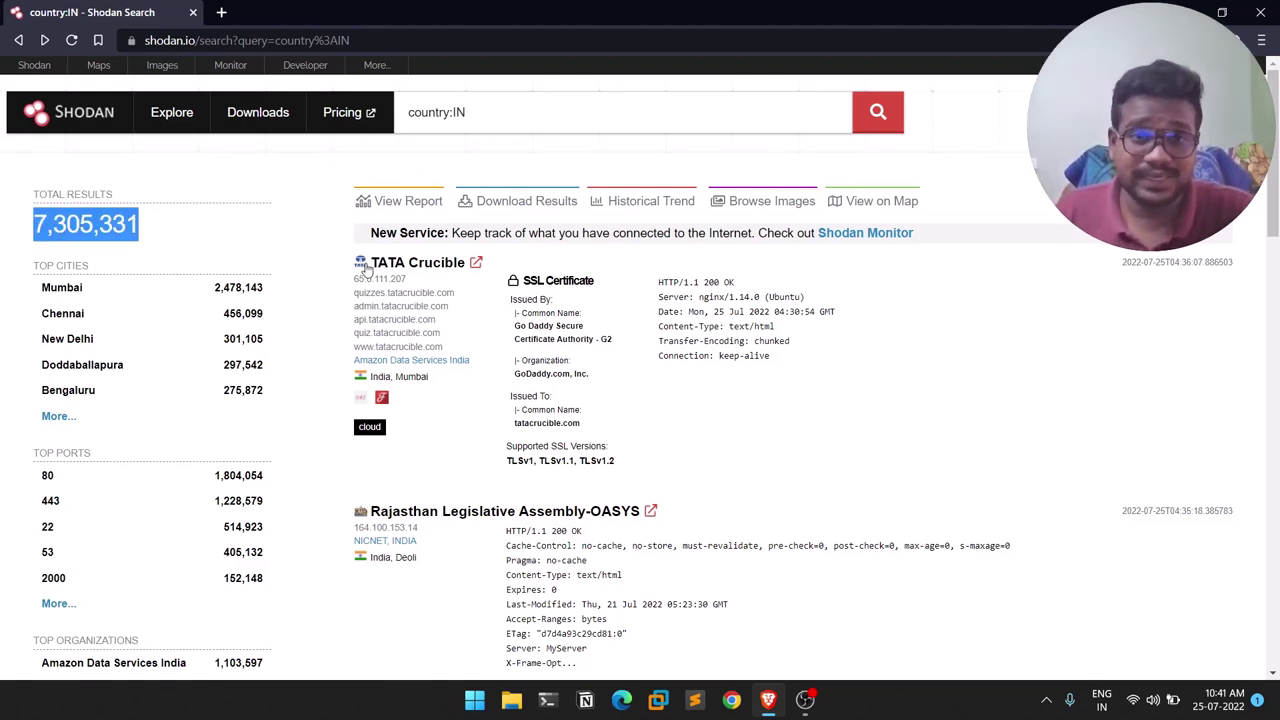
Narrow the India search to hosts with port 80 by running the query country:IN port:80.
left_click(532, 108)
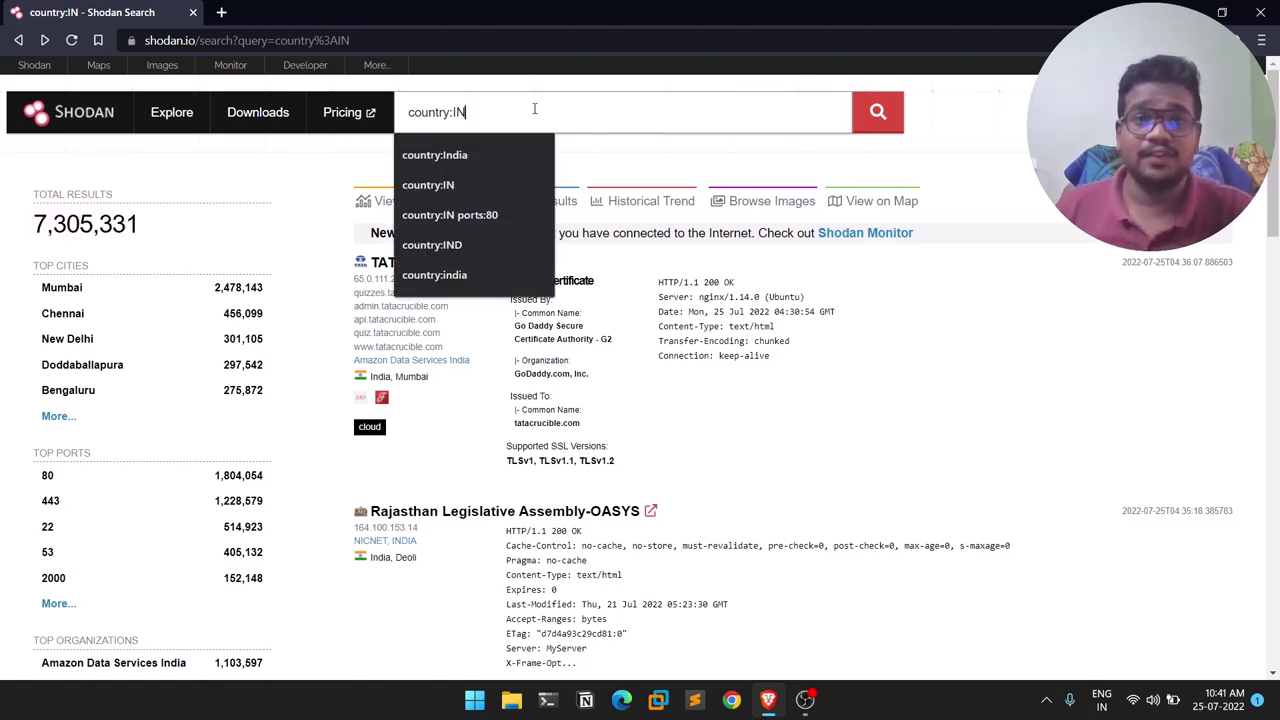
type("port")
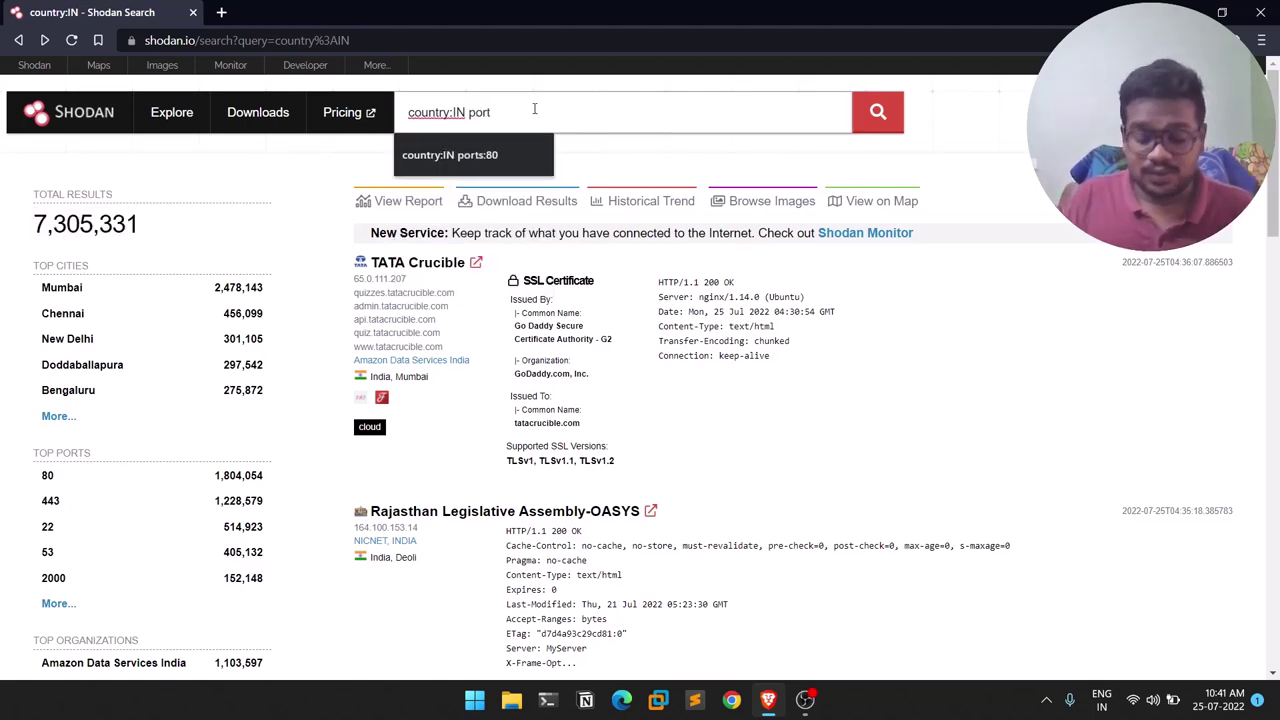
type(":")
type("80")
key("Return")
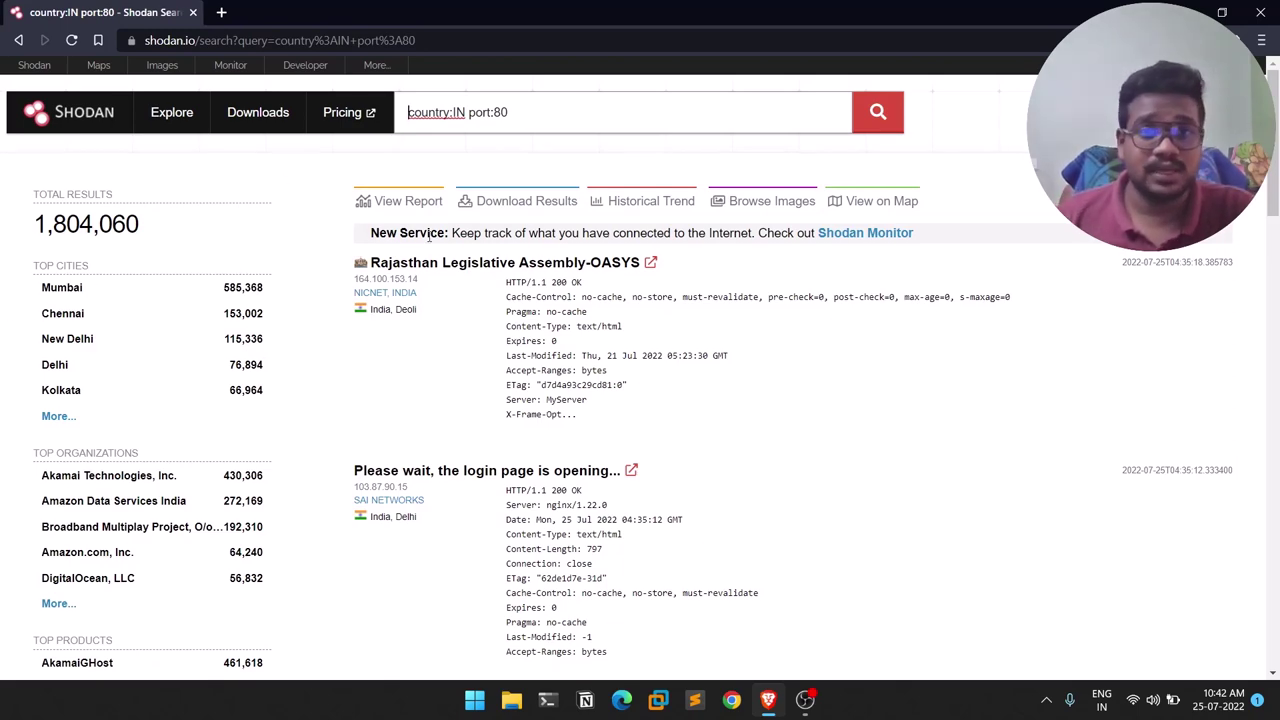
Open the full list of top cities for the port 80 results, examine its facet analysis, and return to the results.
scroll(209, 325, "down", 2)
scroll(101, 421, "up", 1)
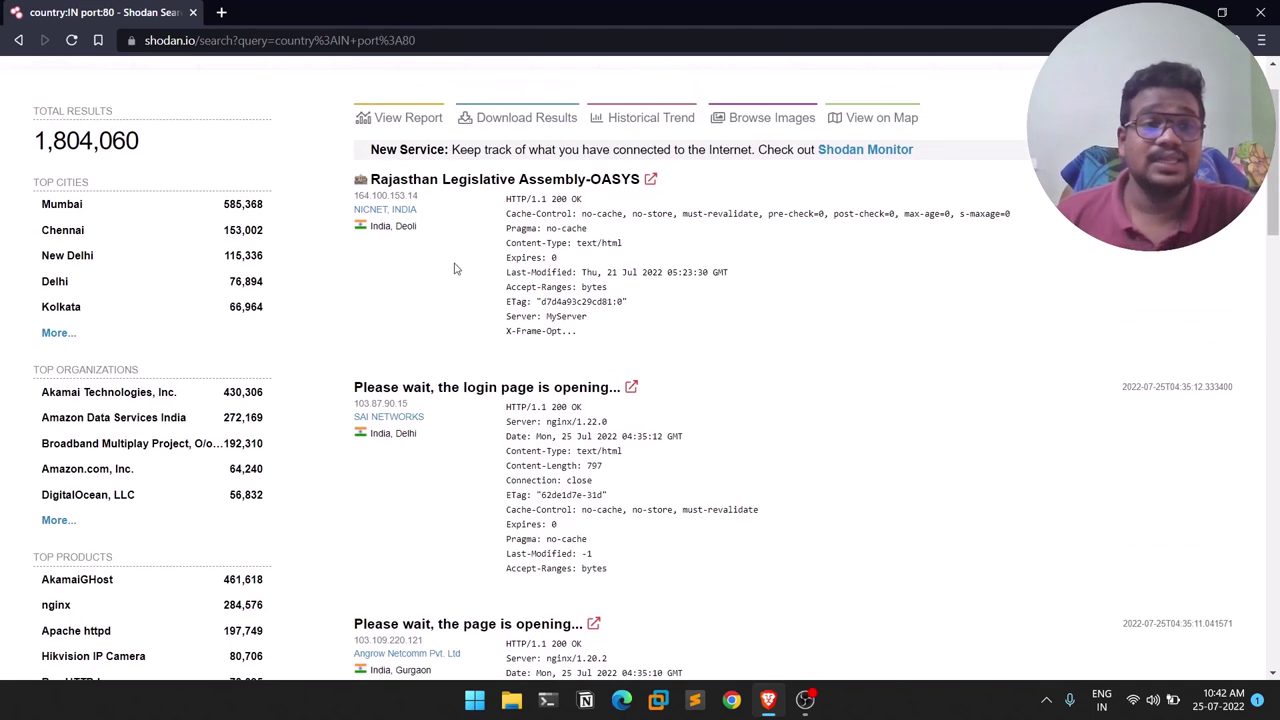
left_click(57, 335)
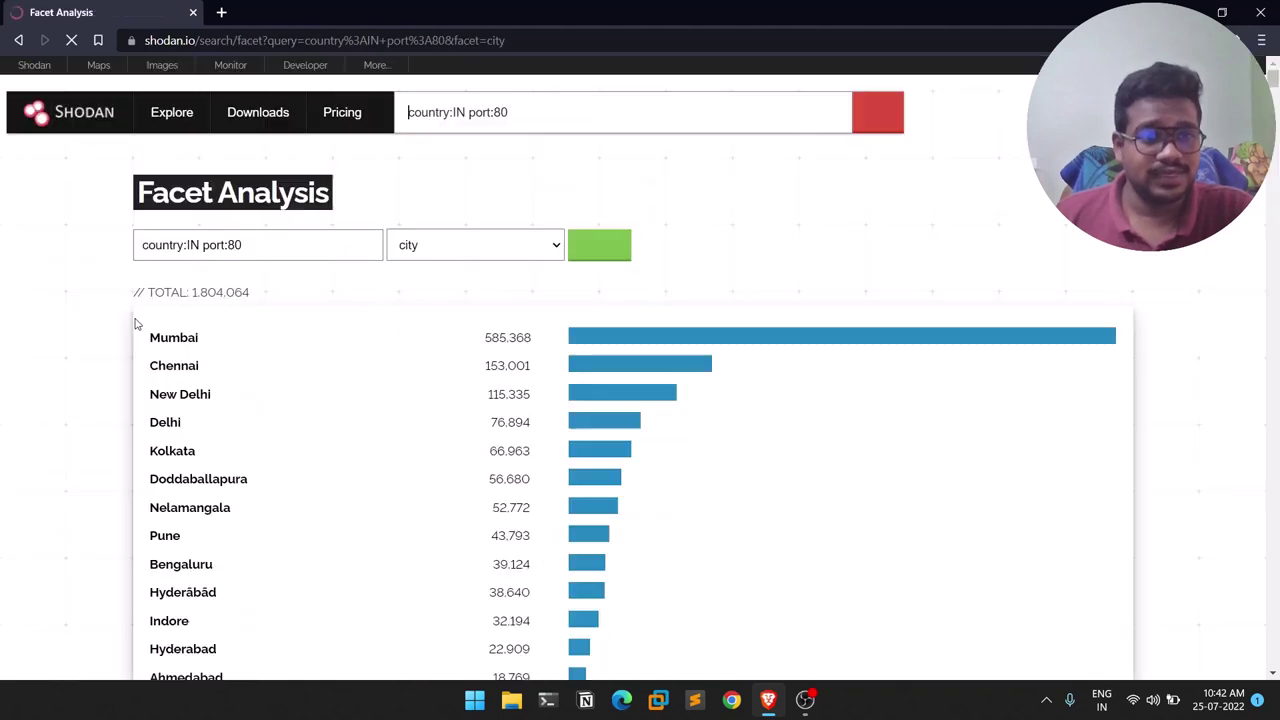
scroll(250, 330, "down", 1)
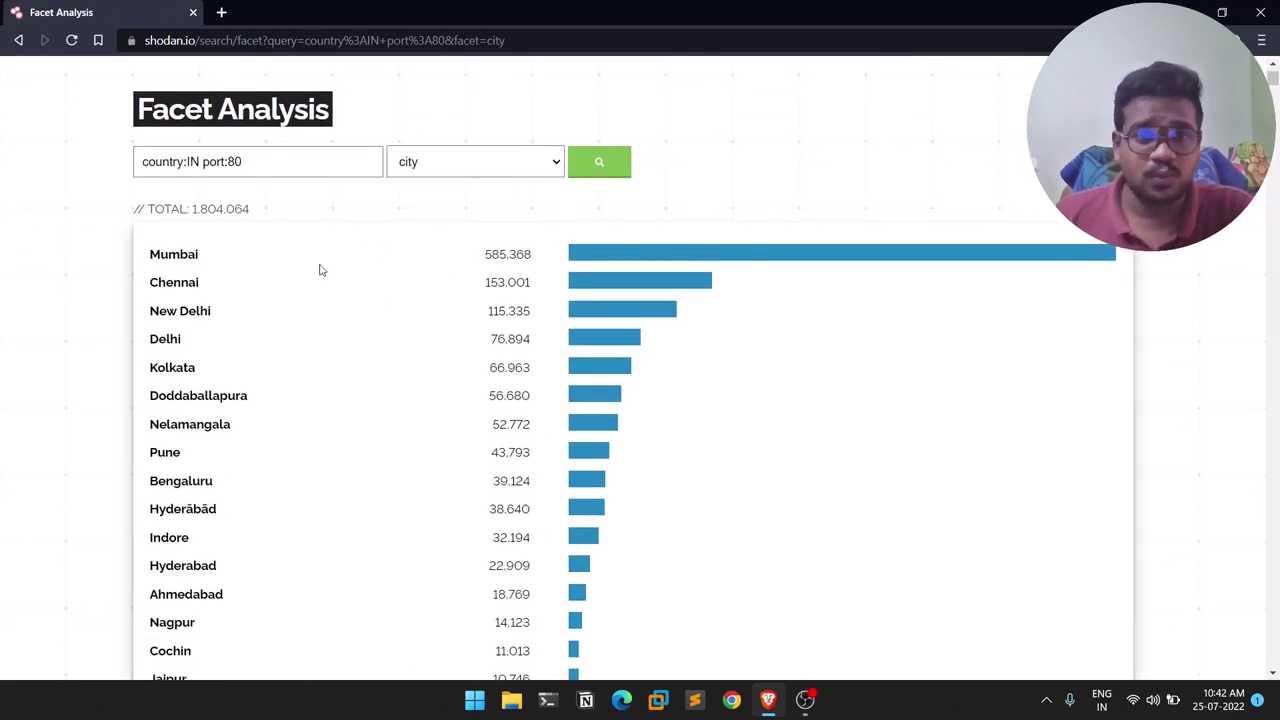
scroll(1049, 294, "down", 1)
scroll(331, 226, "up", 1)
scroll(793, 320, "down", 1)
scroll(797, 316, "down", 8)
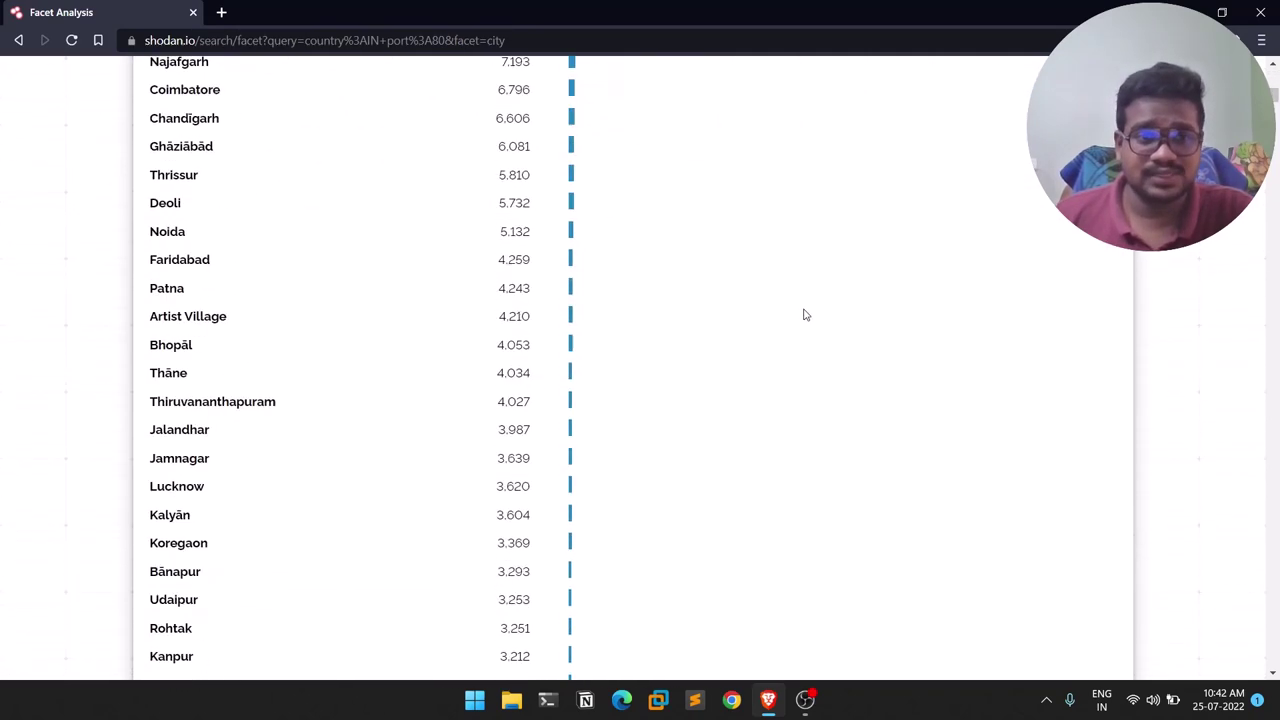
scroll(770, 290, "up", 10)
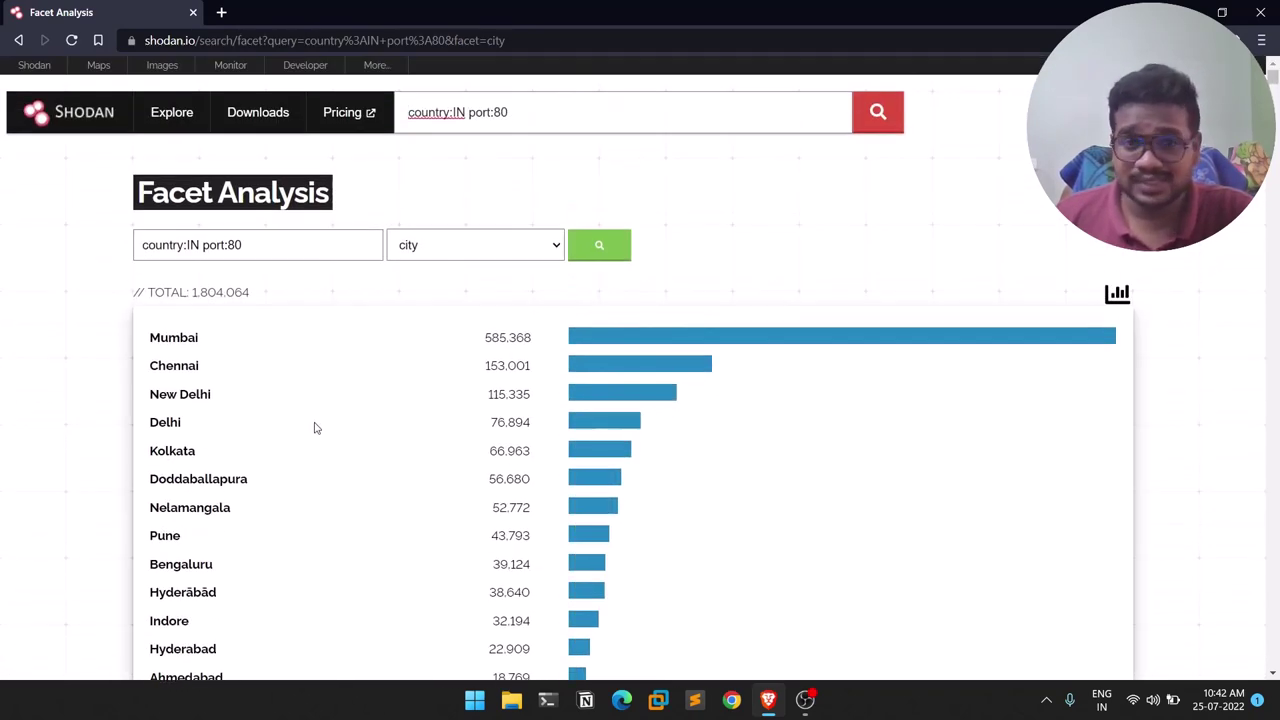
left_click(18, 40)
Open the full list of top organizations for the port 80 results, look over its facet analysis, and return to the results.
scroll(779, 423, "up", 1)
scroll(2, 425, "down", 3)
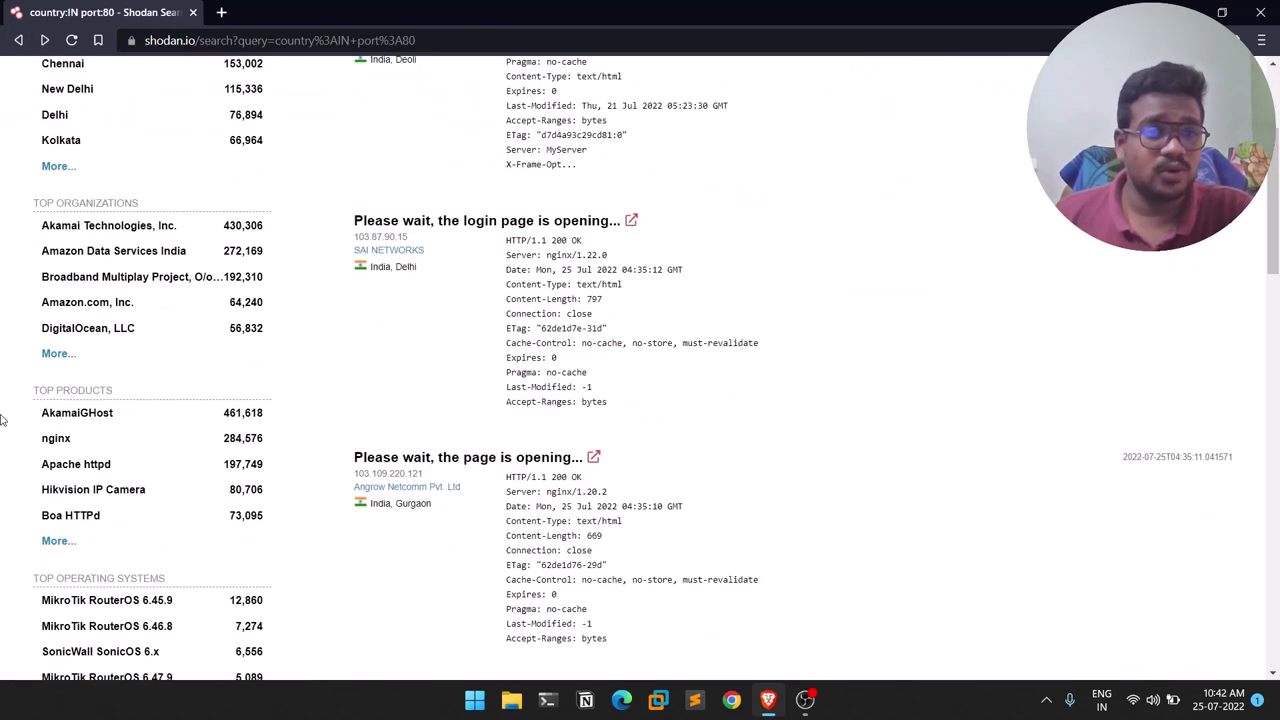
left_click(51, 356)
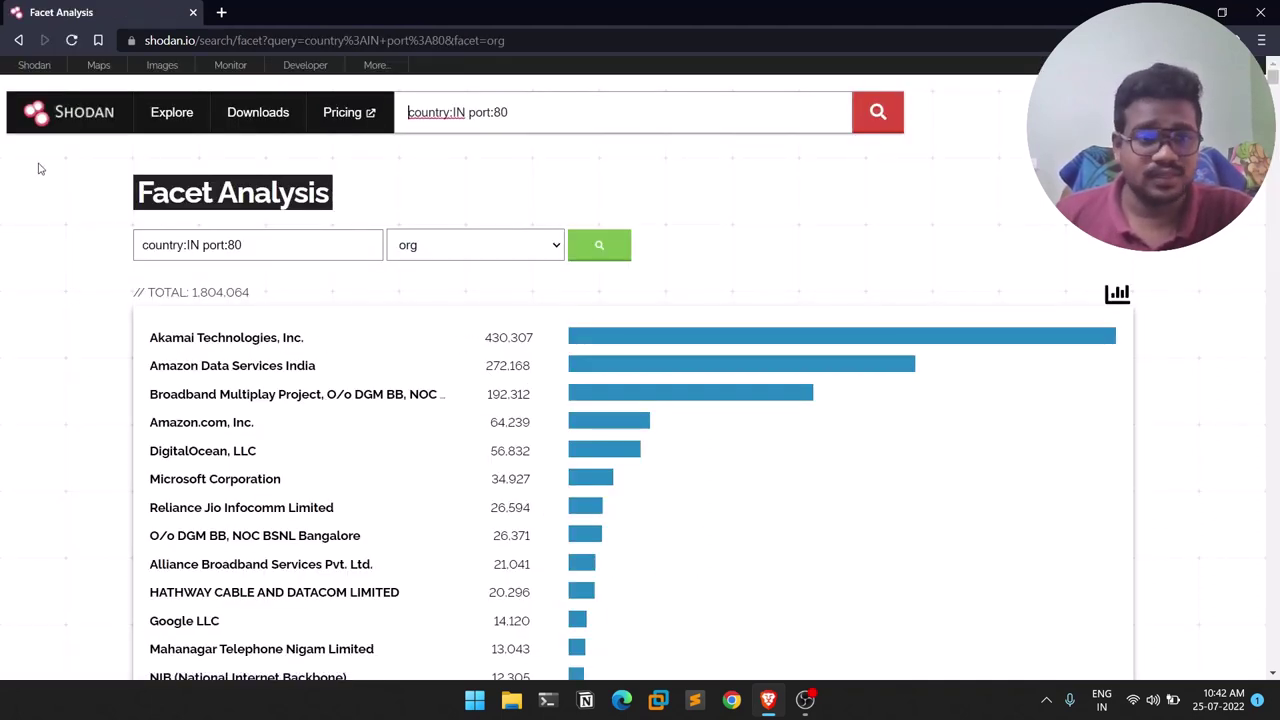
left_click(18, 40)
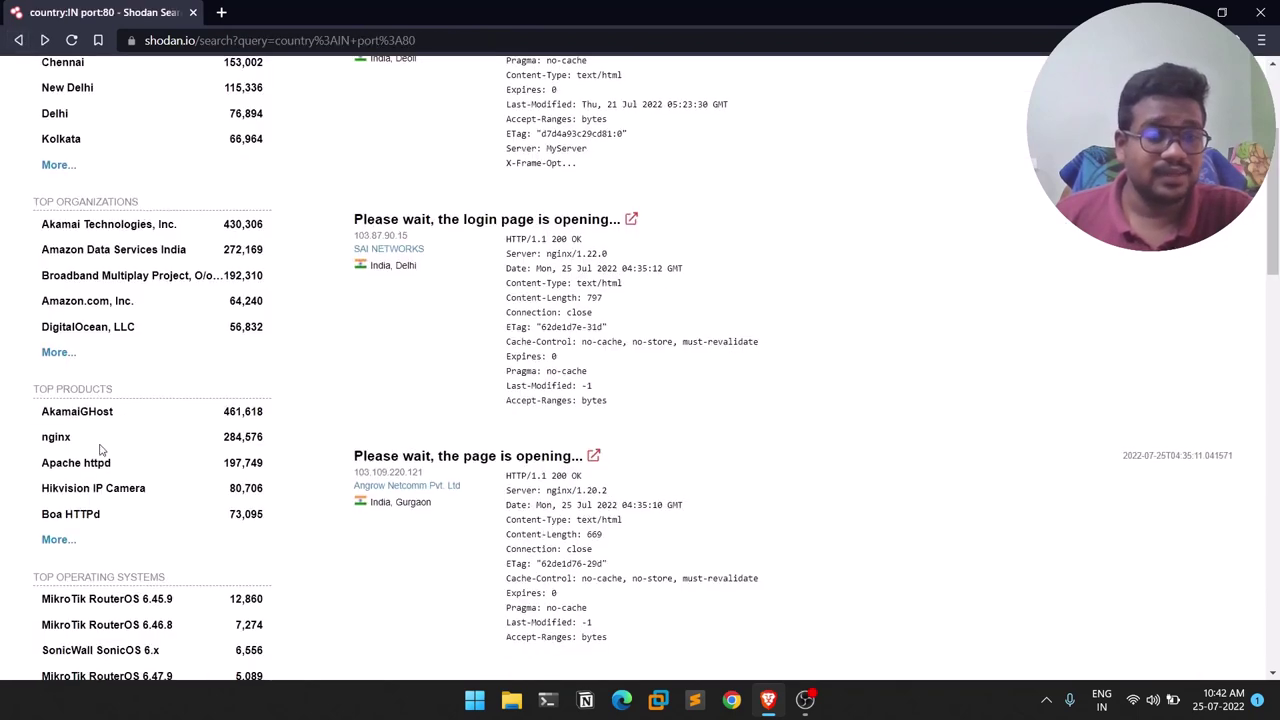
Open the full list of top products for the port 80 results, examine its facet analysis, and return to the results.
left_click(60, 294)
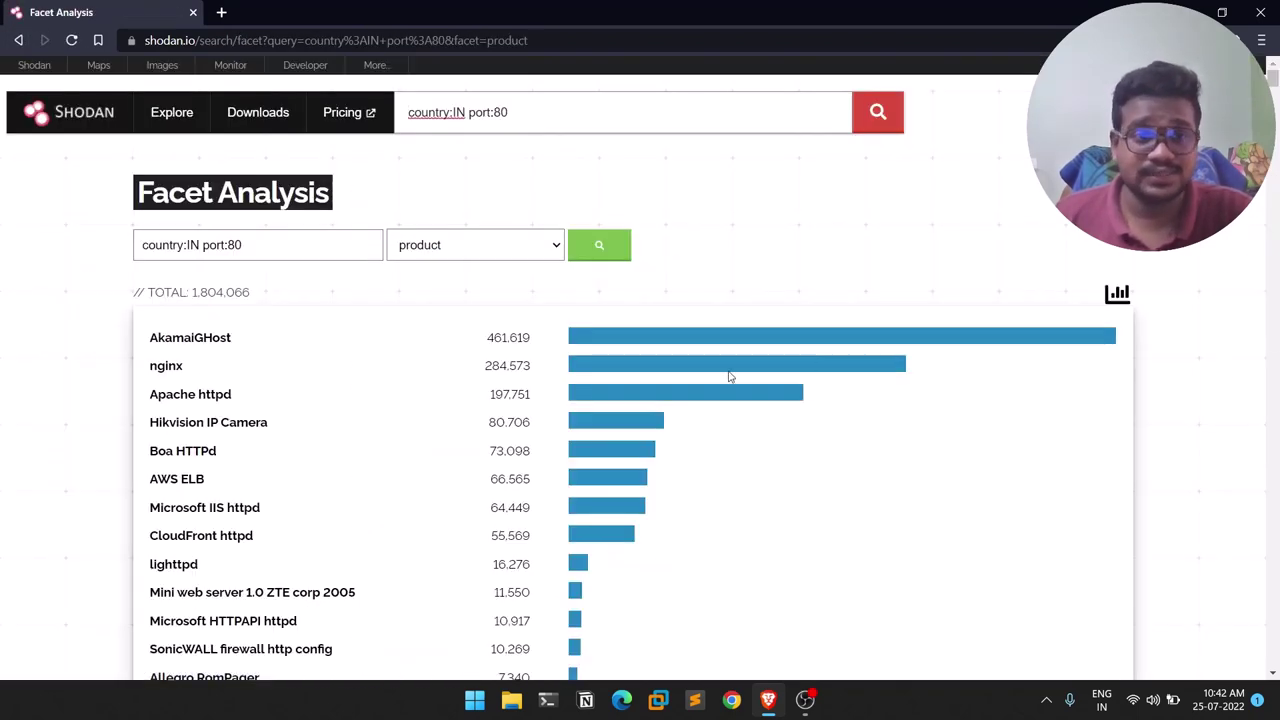
scroll(237, 440, "down", 1)
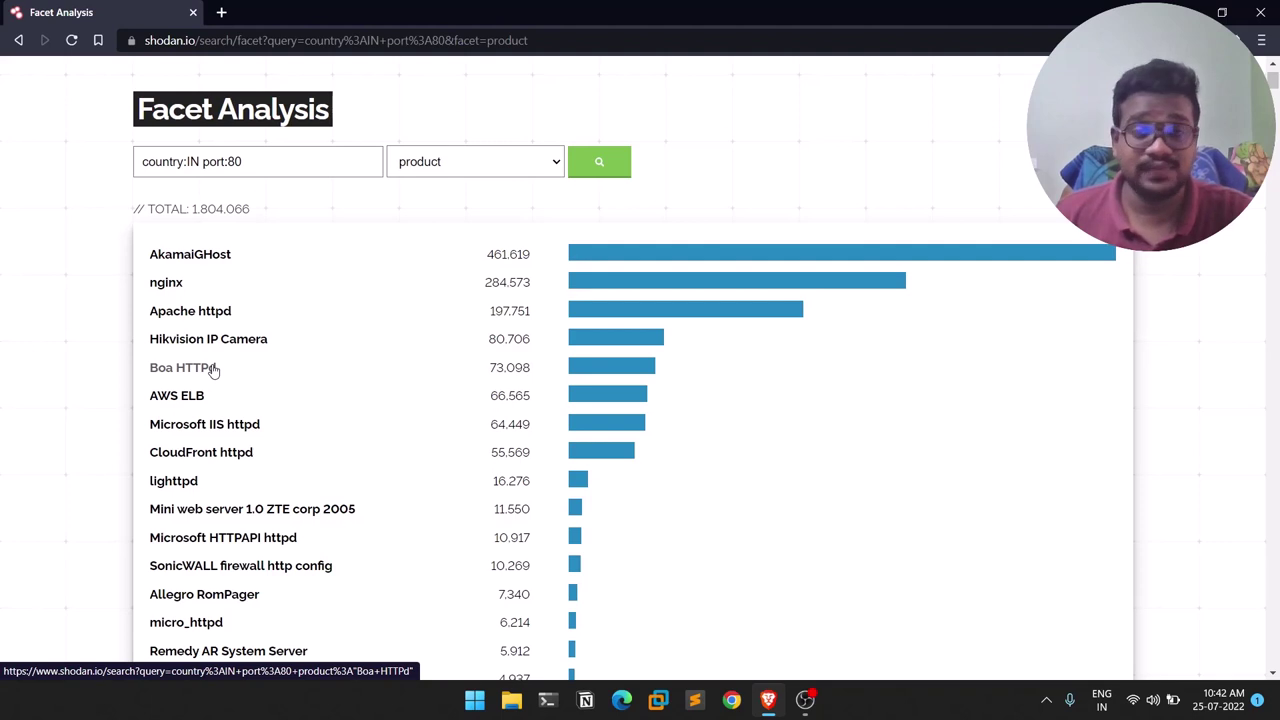
scroll(213, 370, "up", 1)
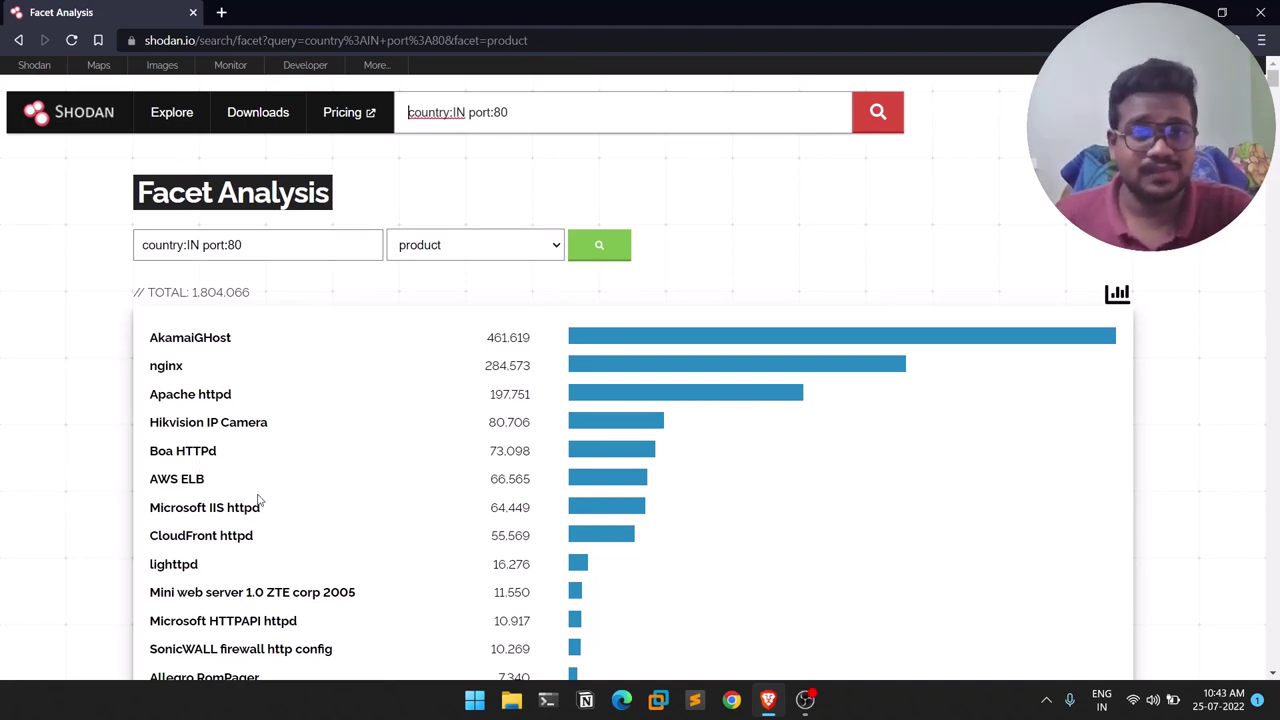
left_click(19, 41)
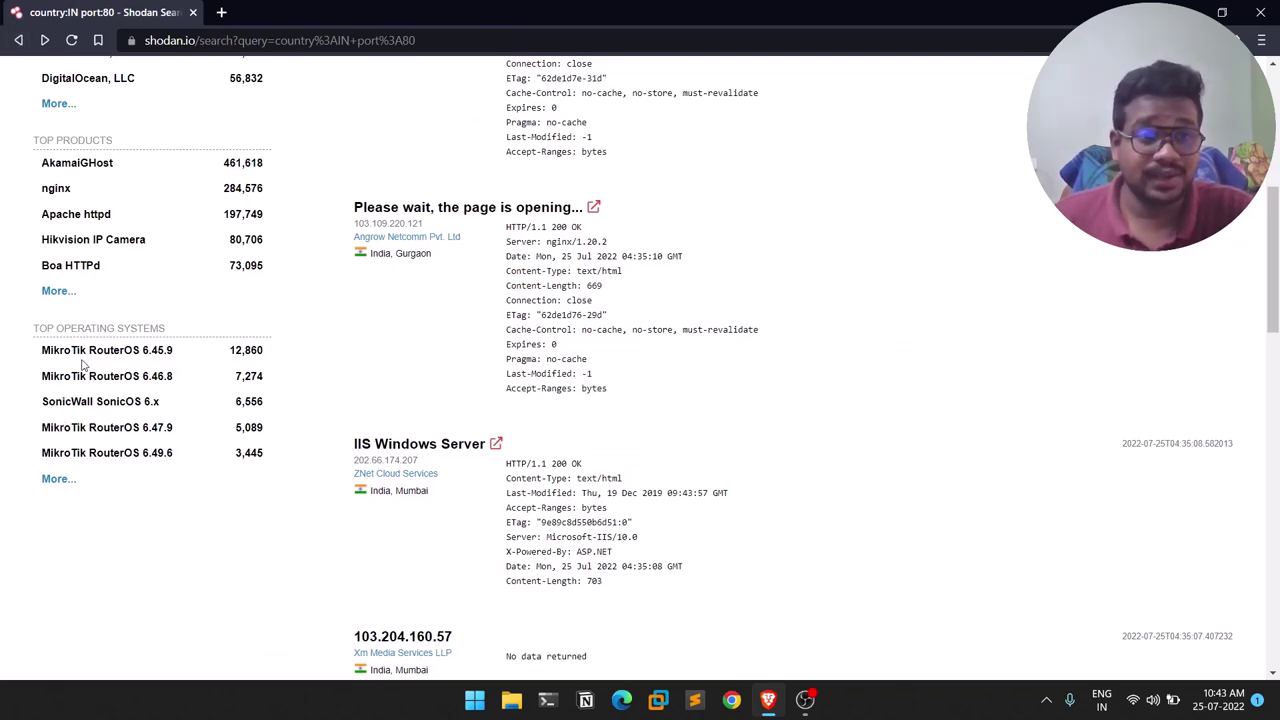
scroll(757, 468, "up", 3)
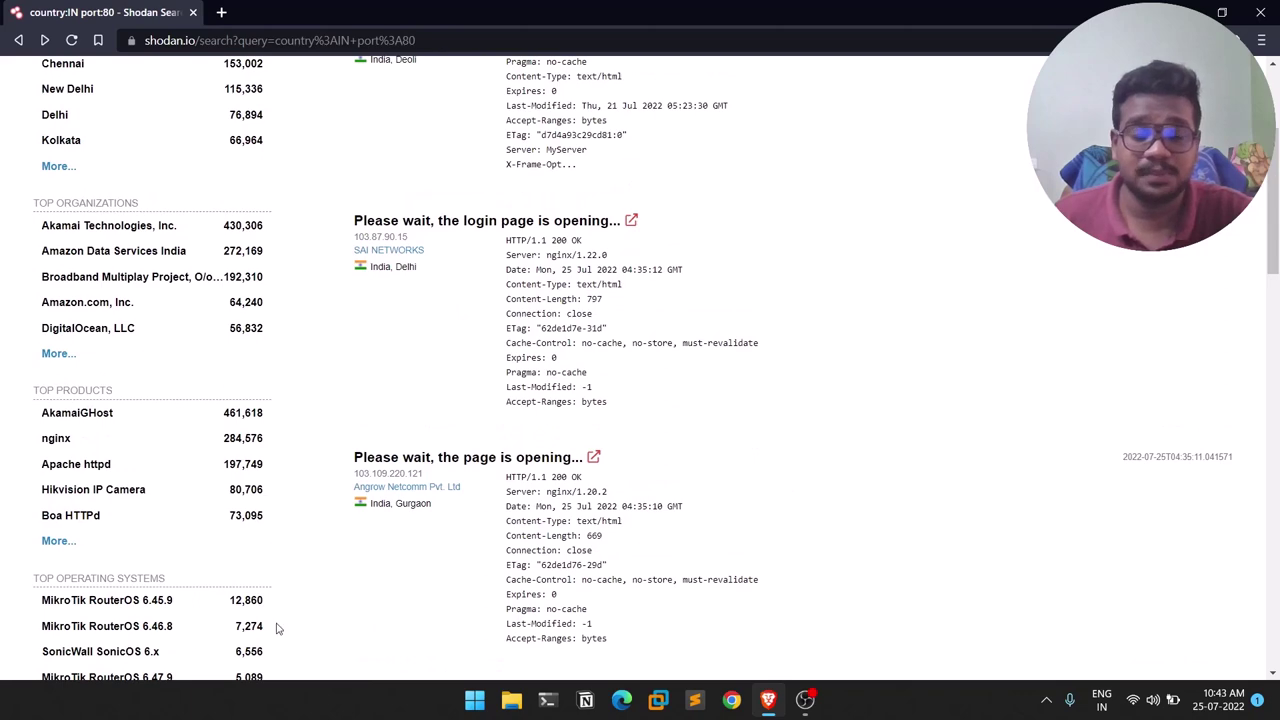
scroll(452, 445, "down", 2)
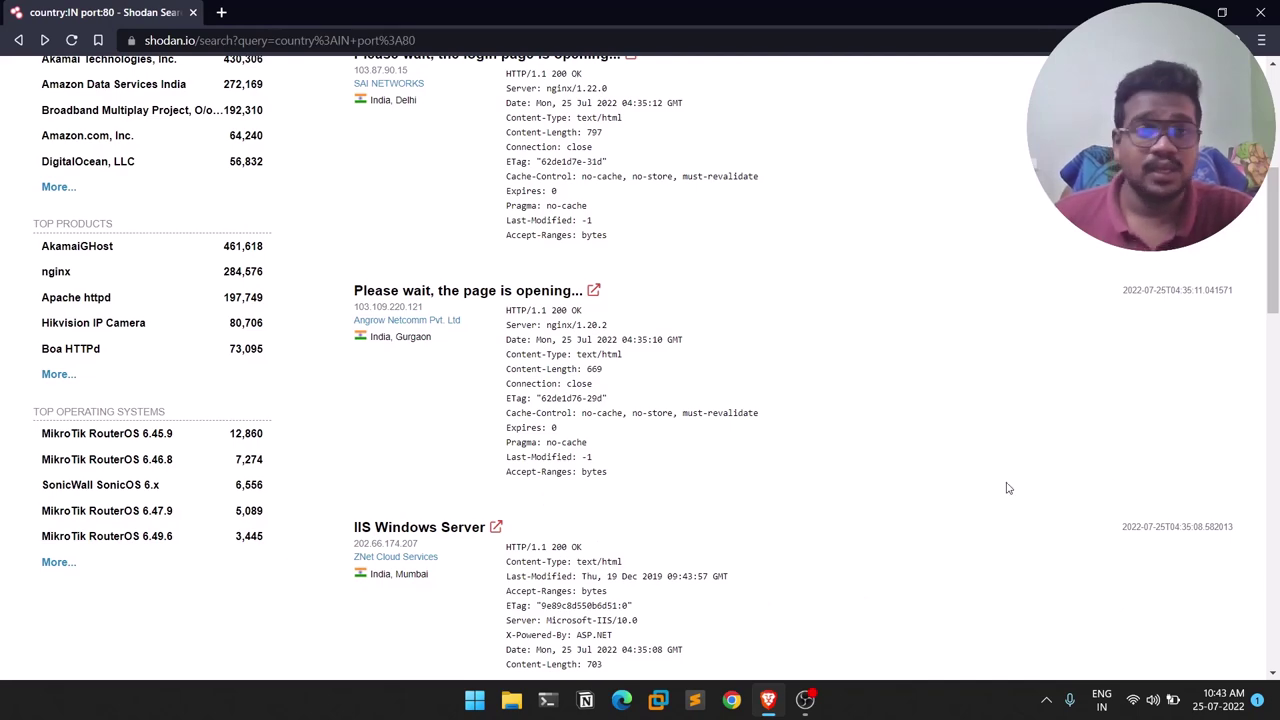
Extend the India search to ports 80 and 3389 with the query country:IN port:80,3389 and check the top ports breakdown.
scroll(966, 455, "up", 5)
left_click(567, 108)
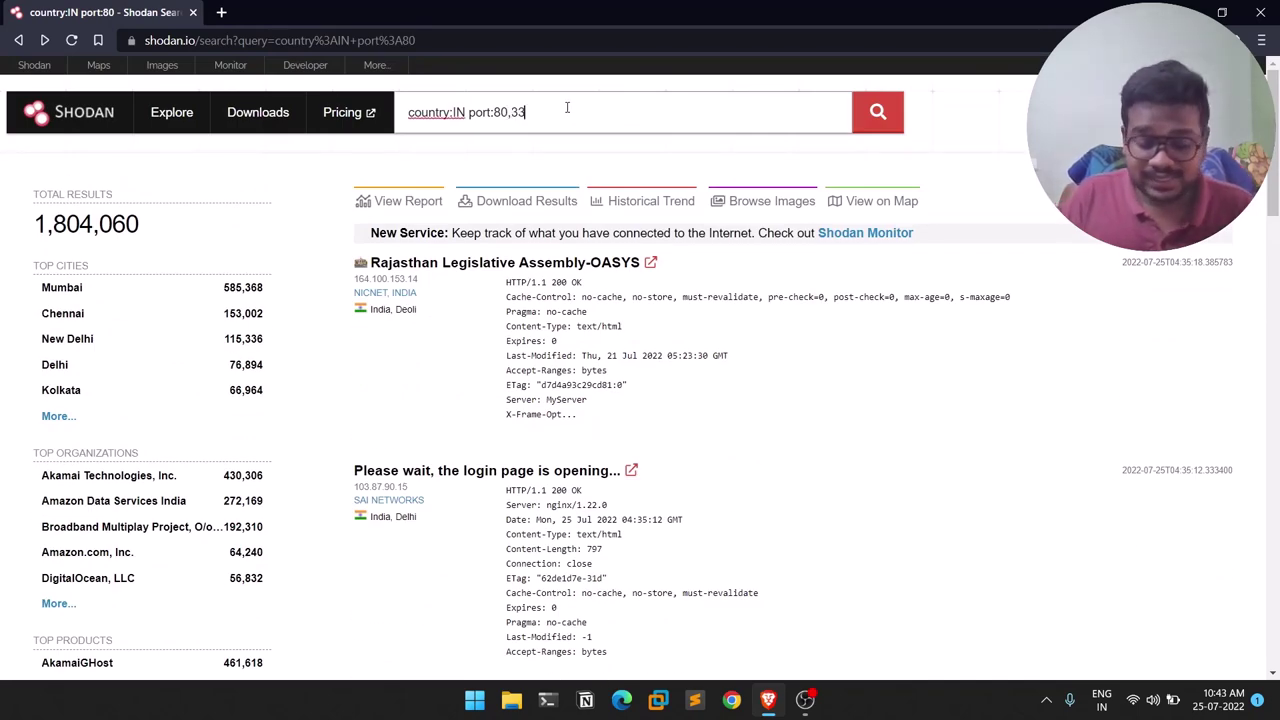
type(",3389")
key("Return")
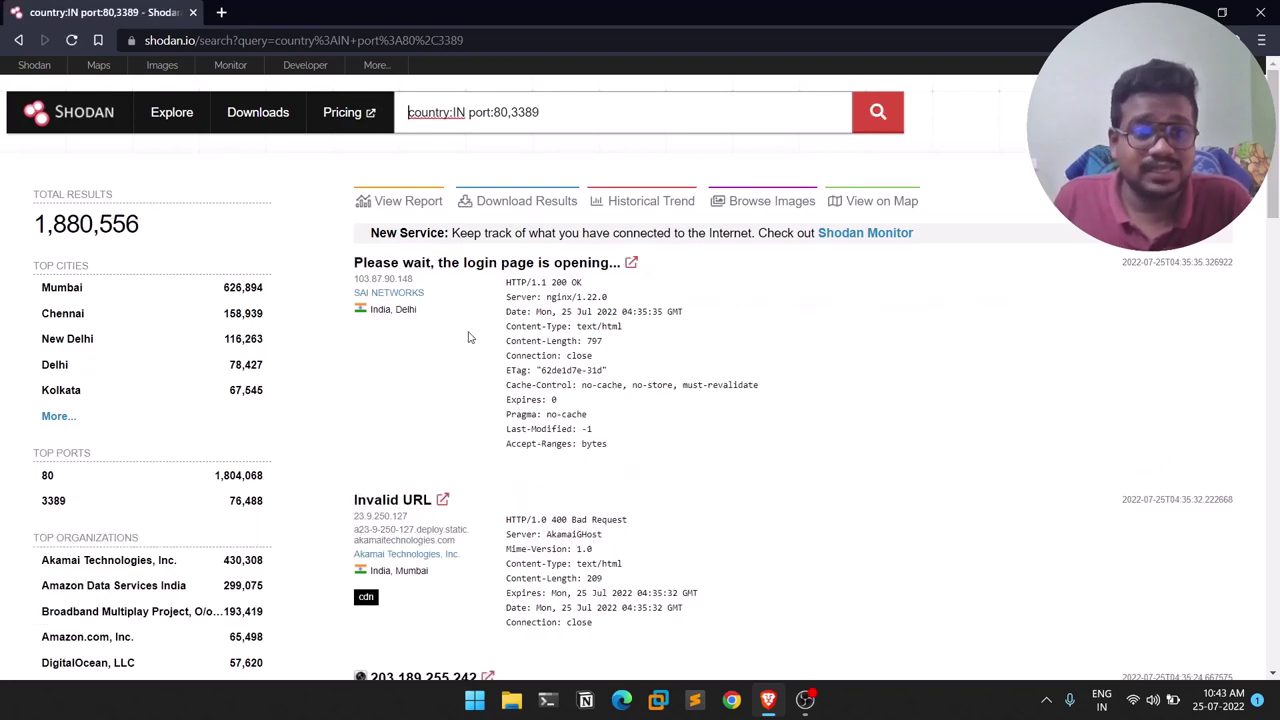
scroll(168, 369, "down", 1)
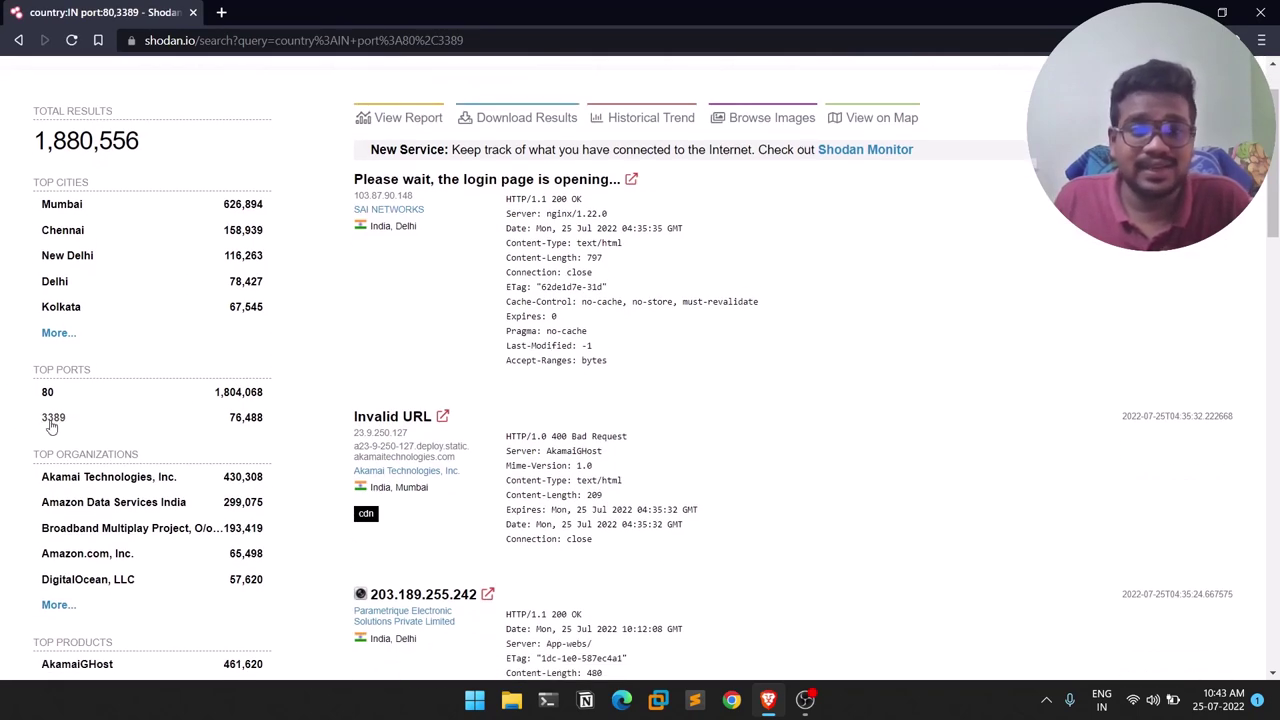
scroll(640, 170, "up", 1)
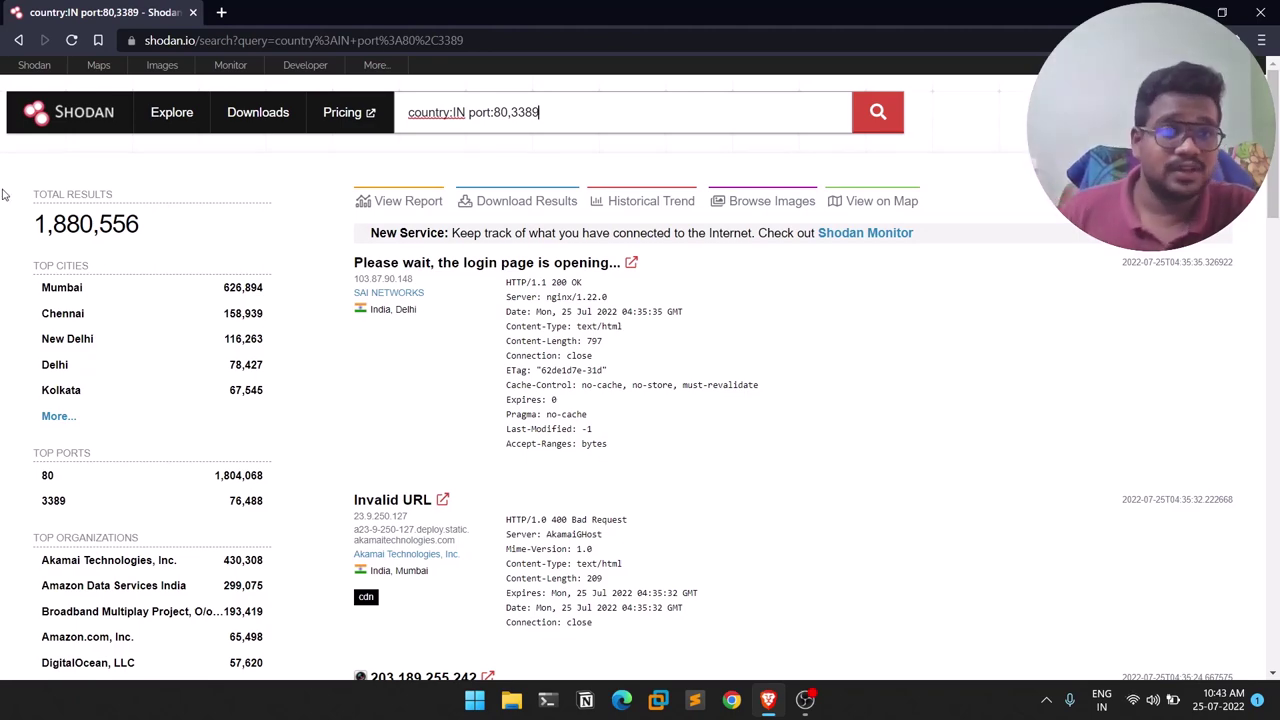
Open the Shodan dashboard in a new tab, review the search filters in the Filters Cheat Sheet, and close that tab.
right_click(55, 120)
left_click(76, 137)
left_click(280, 15)
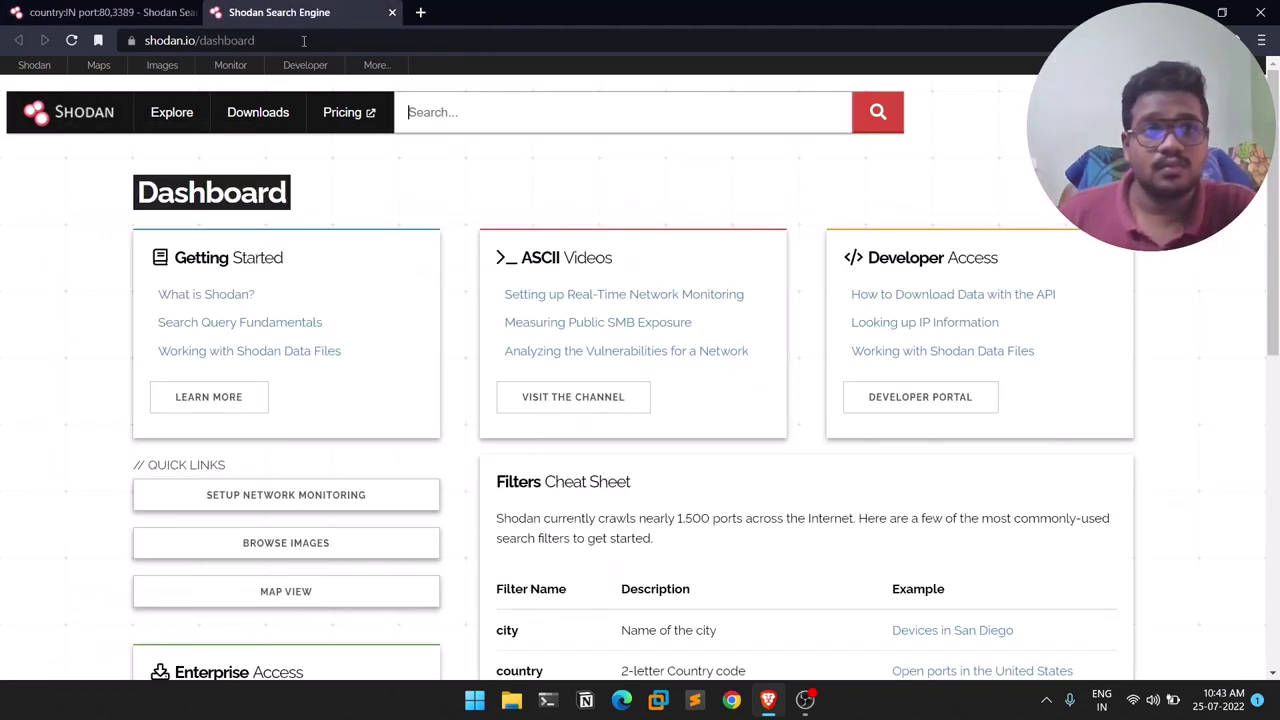
scroll(849, 309, "down", 3)
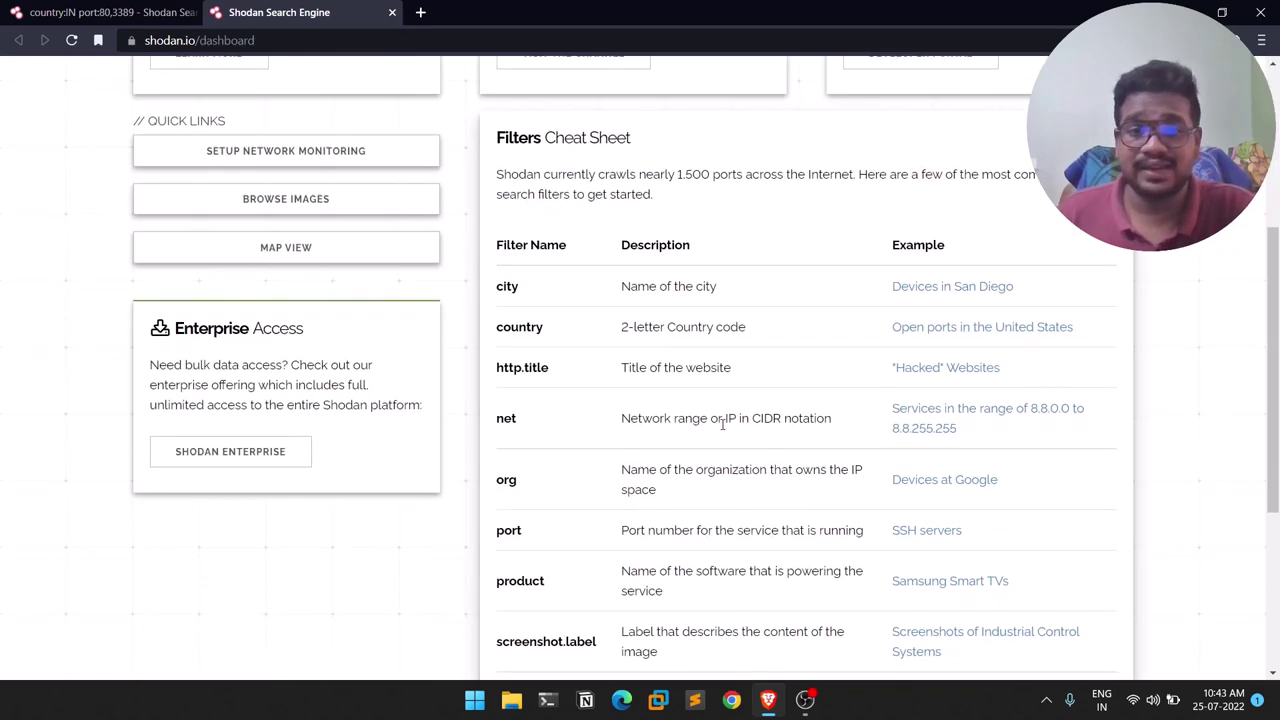
scroll(722, 424, "down", 1)
scroll(568, 500, "down", 2)
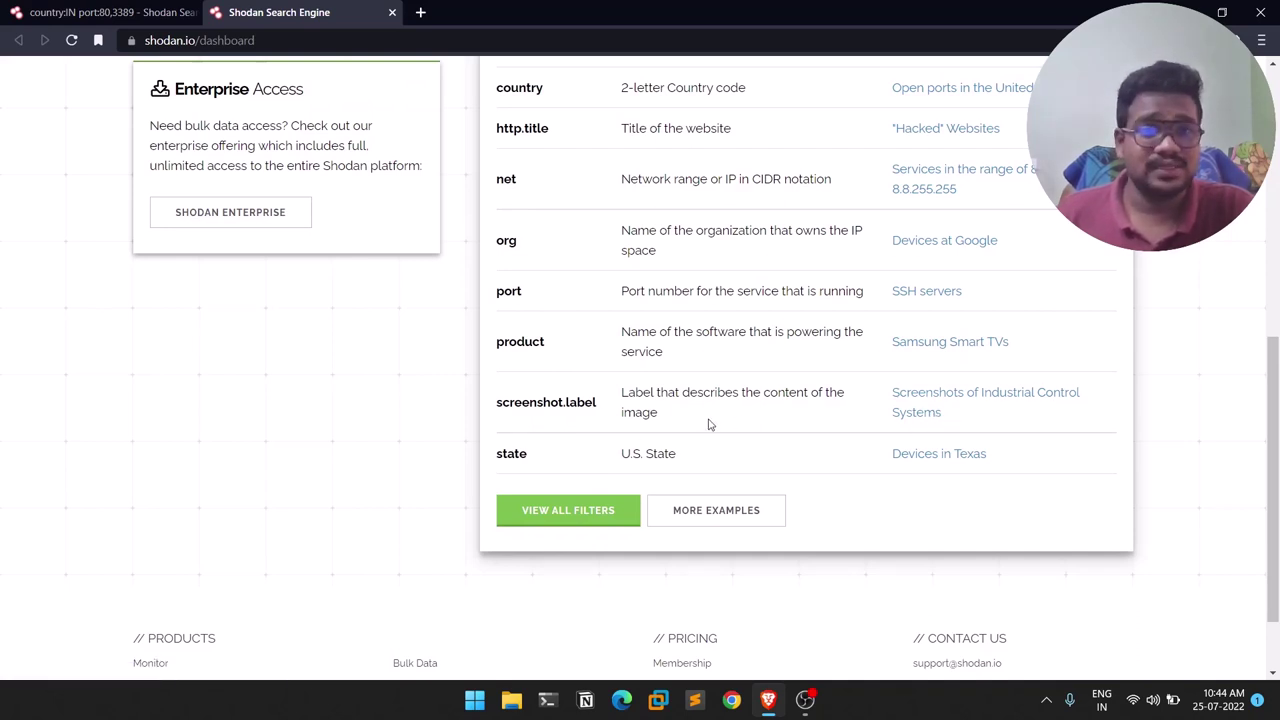
scroll(708, 424, "up", 1)
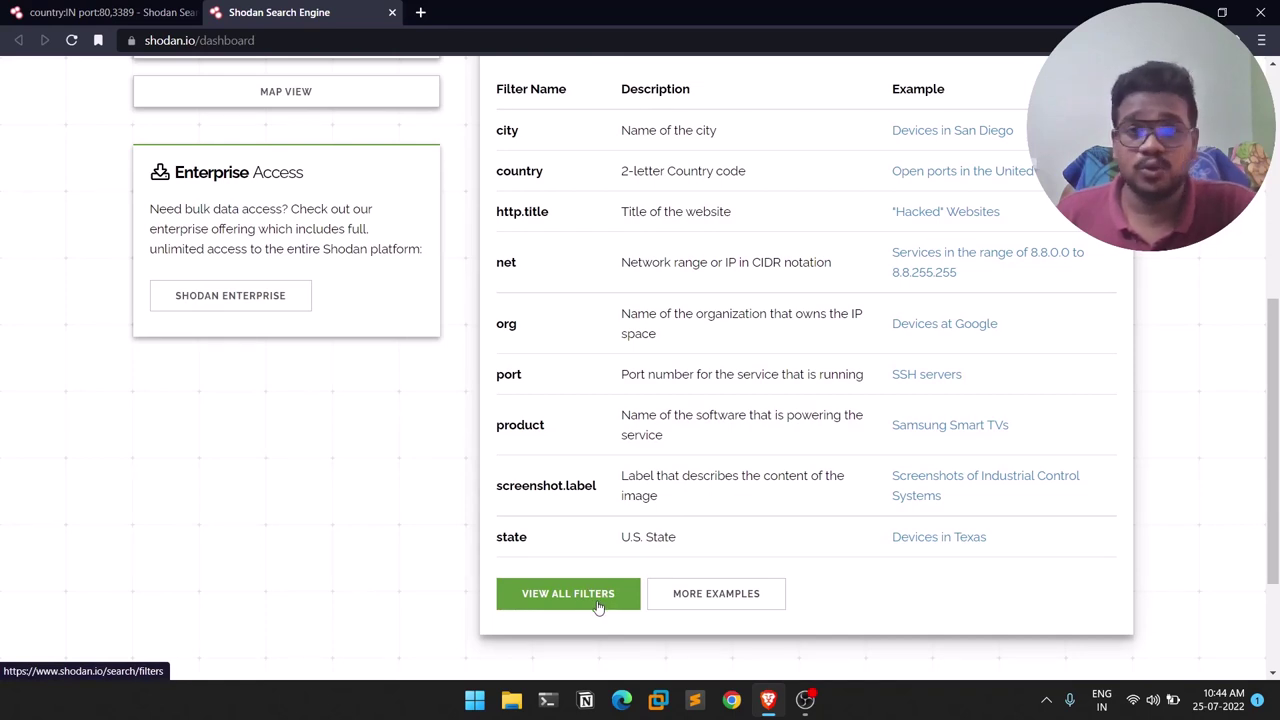
key("ctrl+shift+Tab")
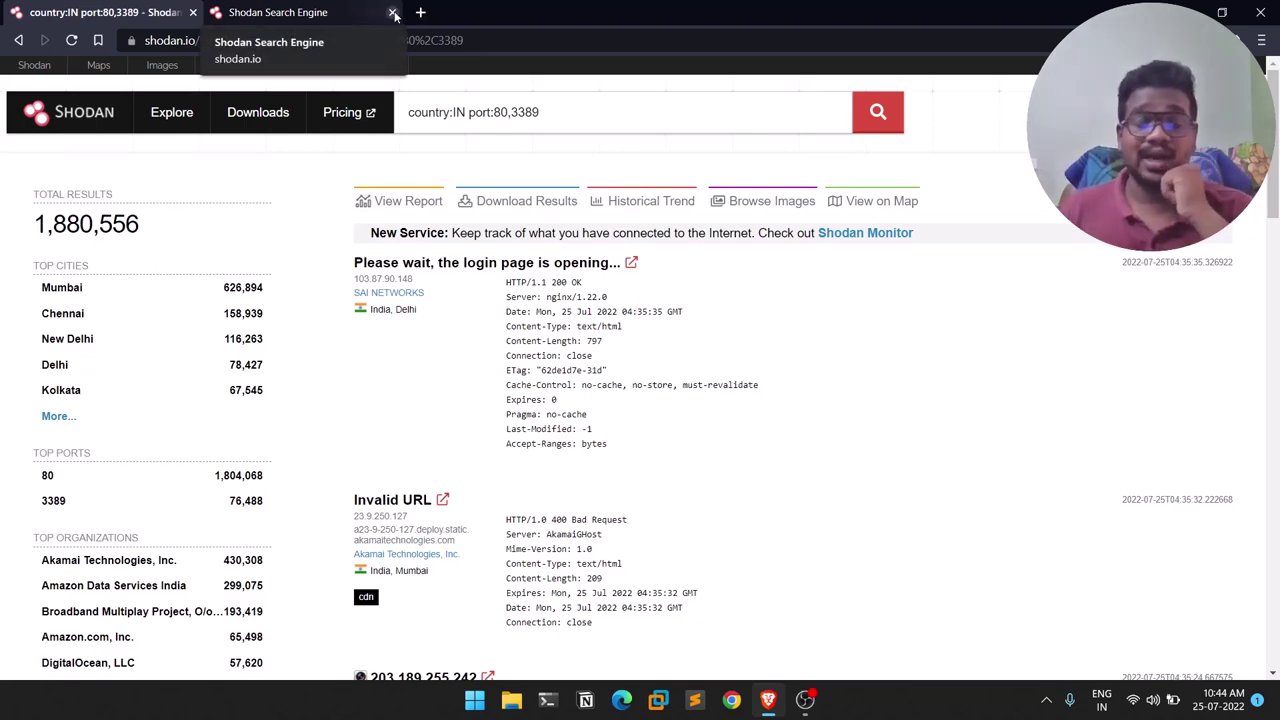
left_click(394, 13)
Open Shodan Maps in a new tab and search the world map for apache.
right_click(99, 64)
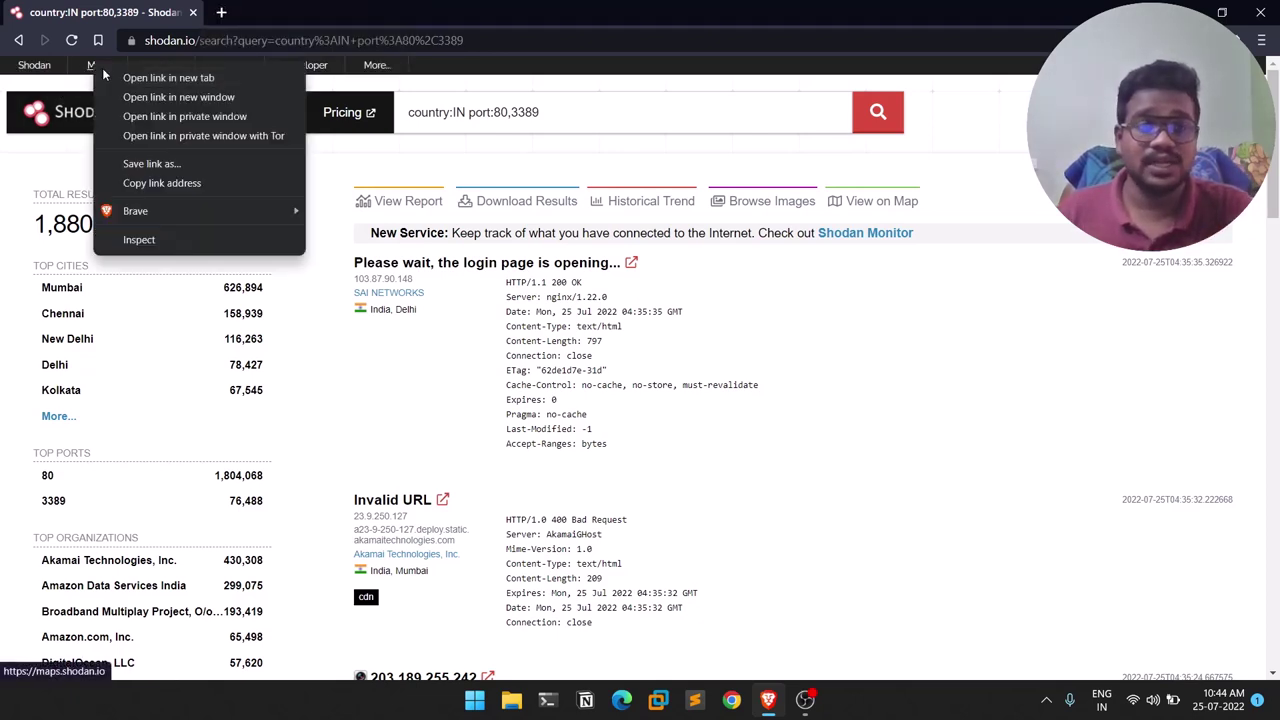
left_click(165, 77)
key("ctrl+Tab")
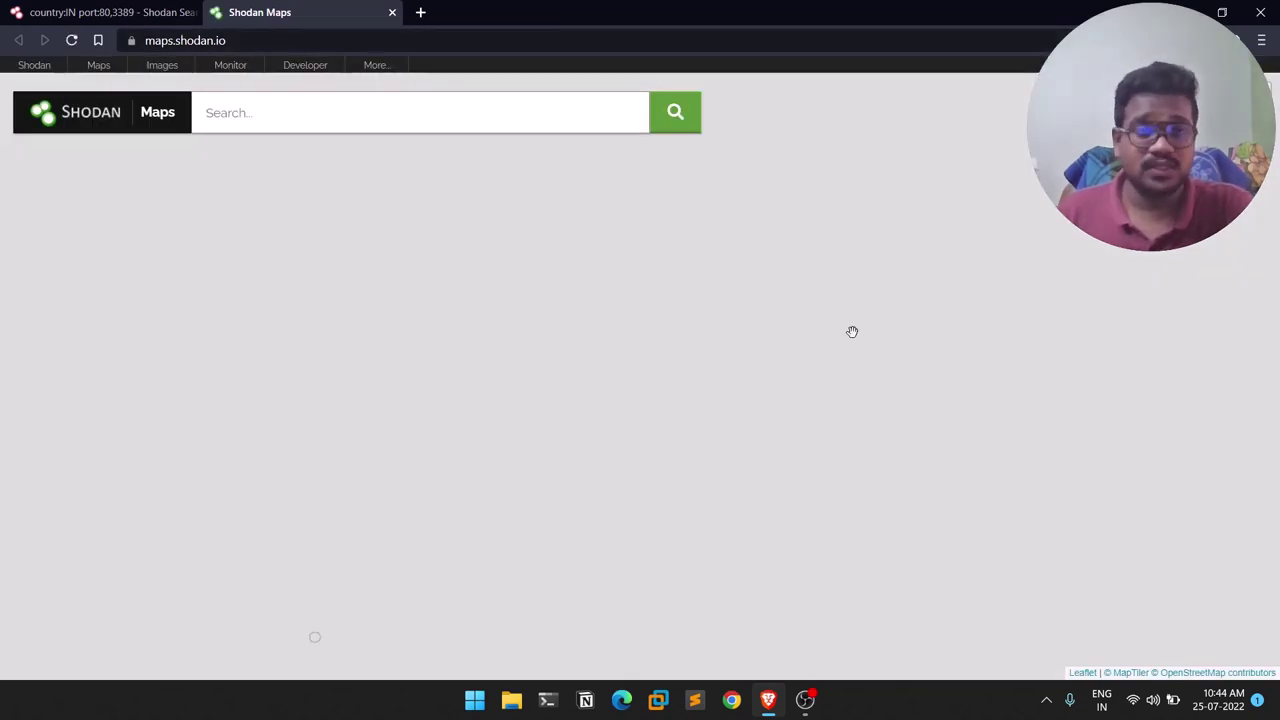
scroll(873, 385, "down", 3)
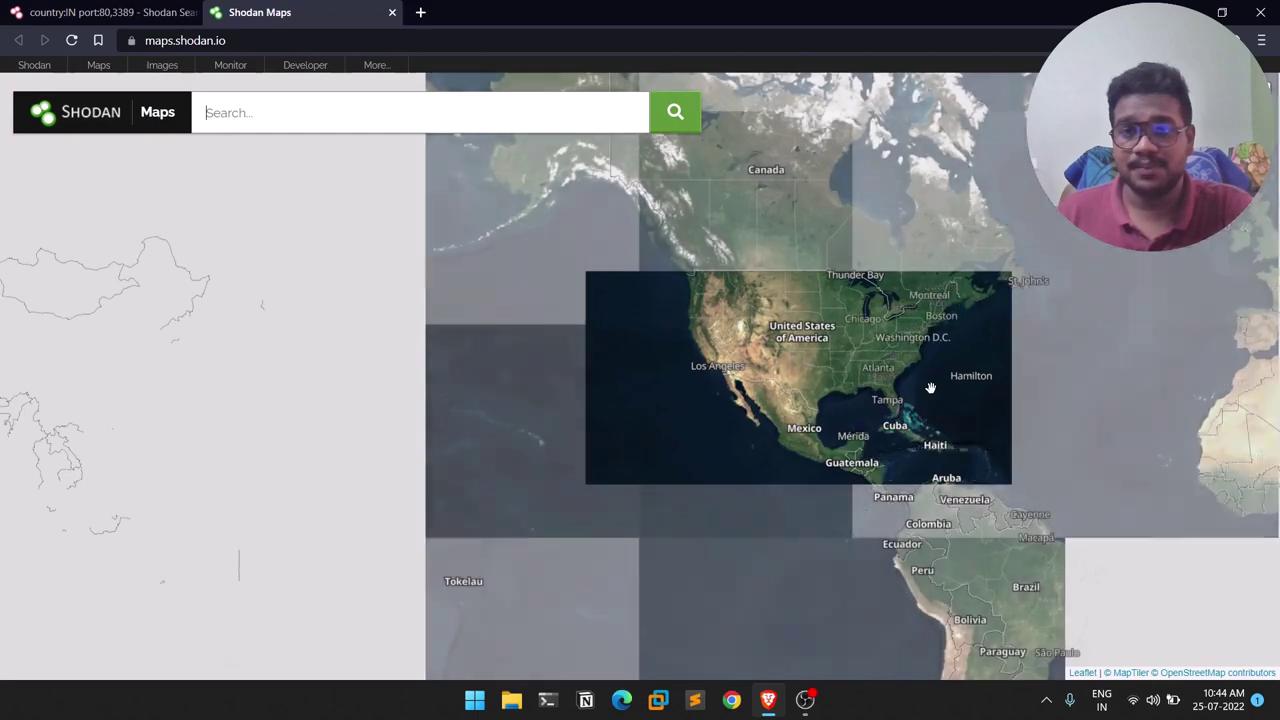
left_click_drag(966, 400, 325, 457)
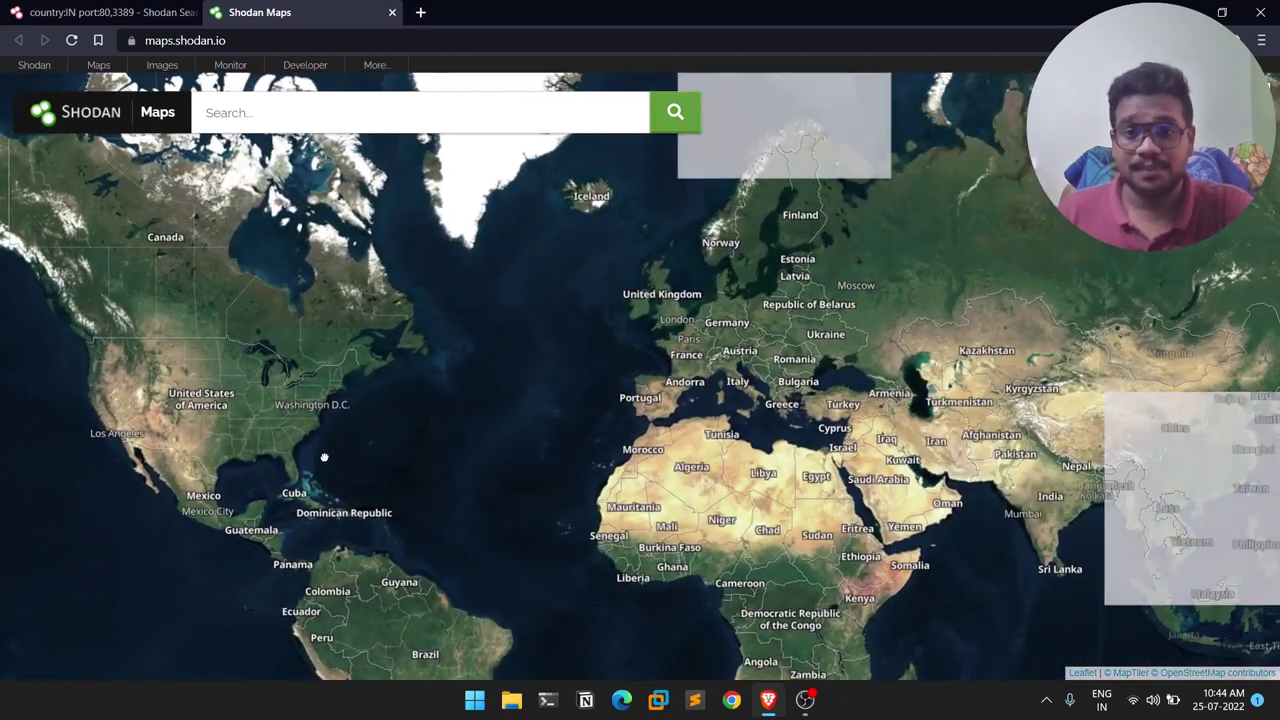
left_click(360, 117)
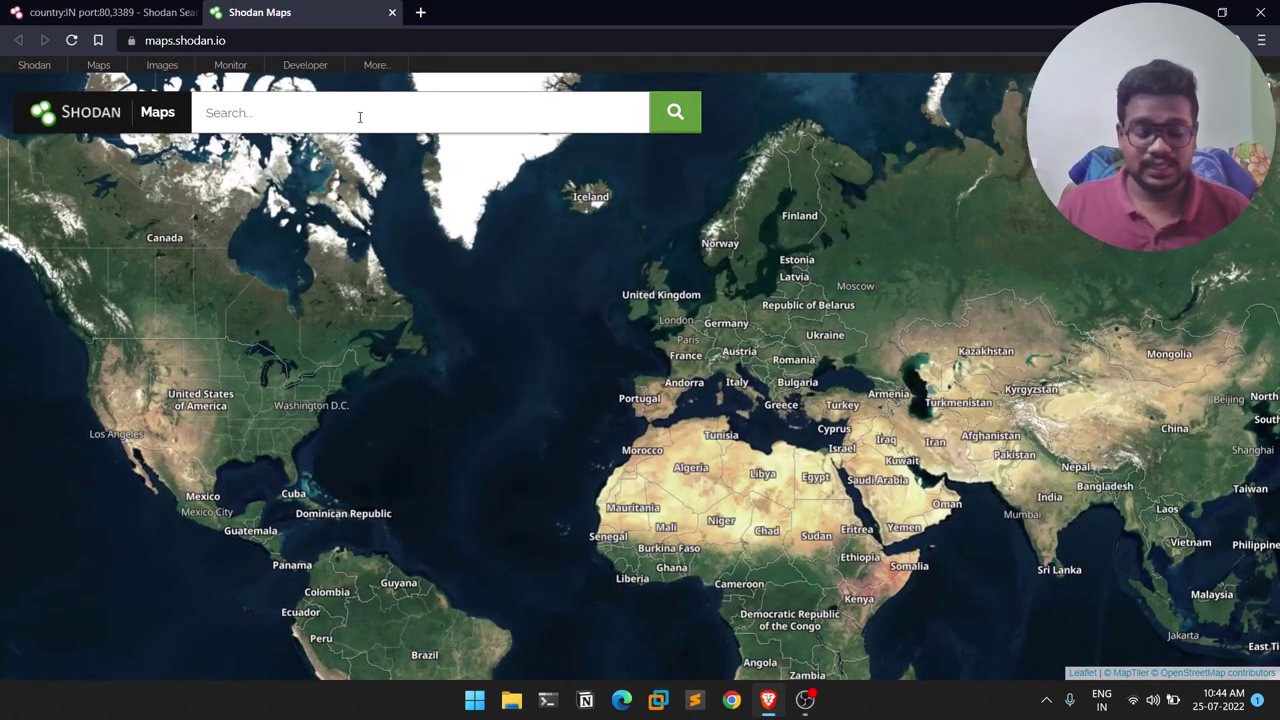
type("apache")
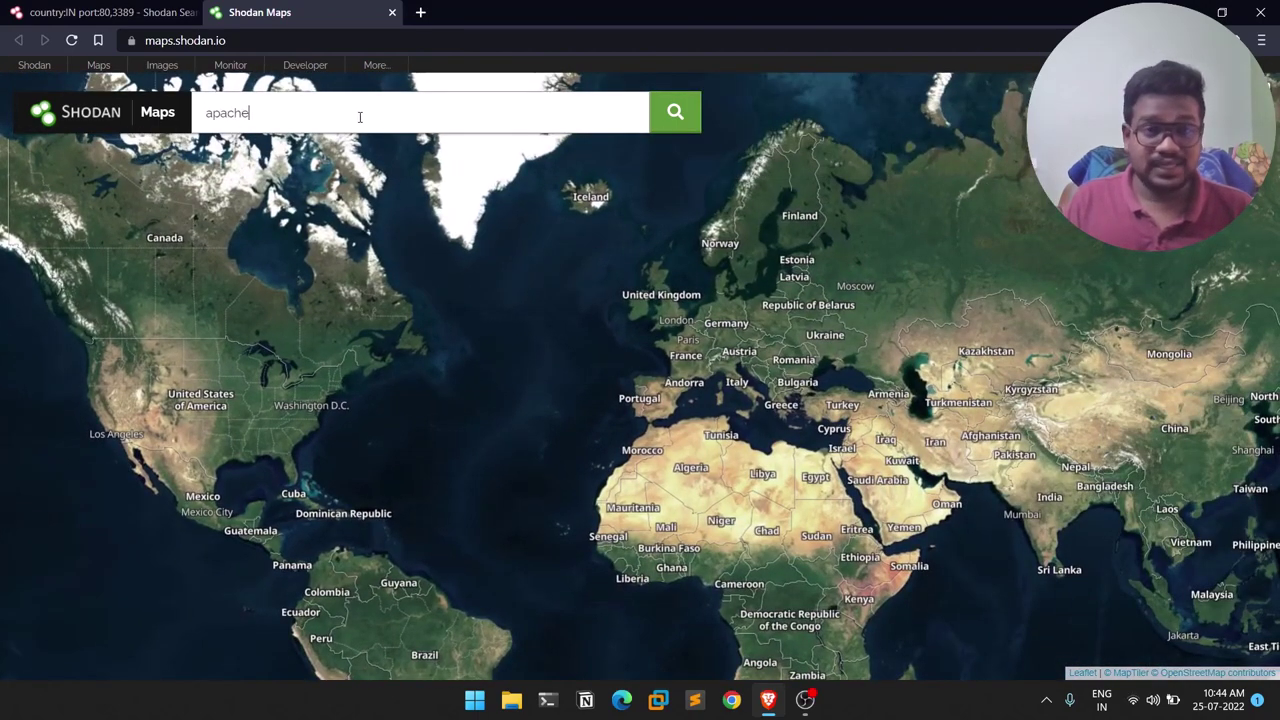
key("Return")
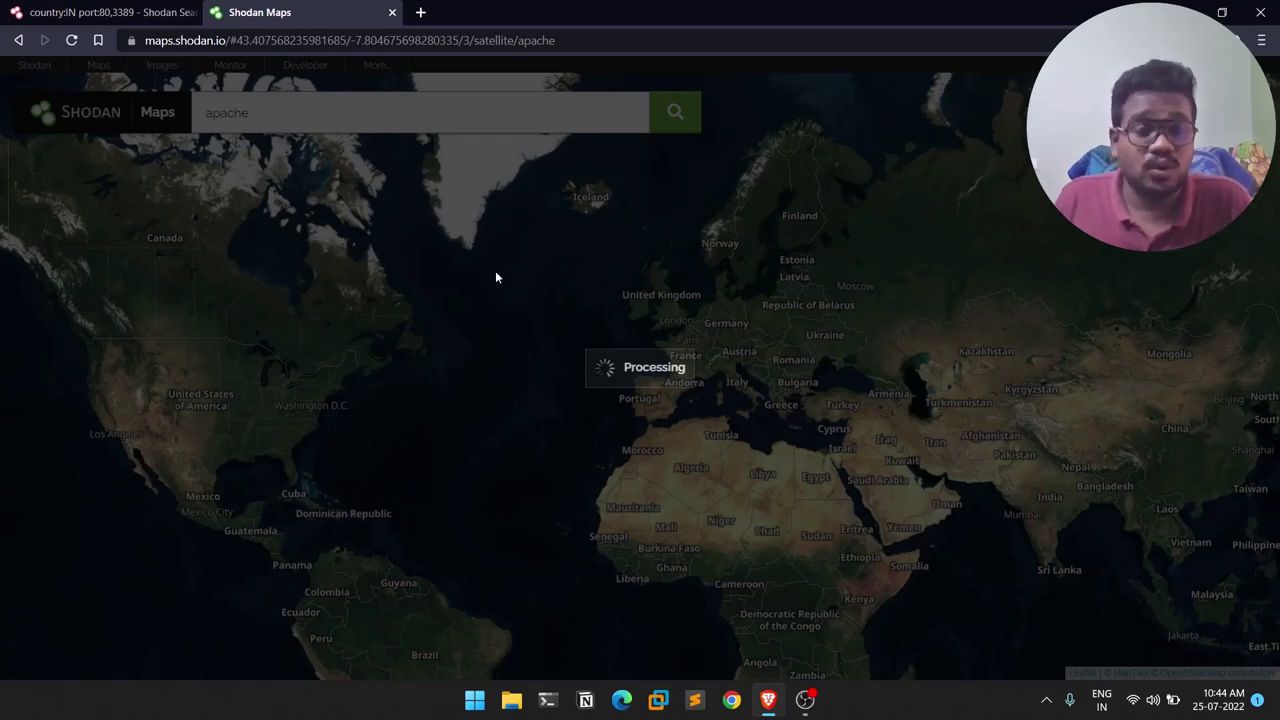
Open Shodan Images in a new tab from the search results page and browse its gallery of screenshots.
left_click(103, 8)
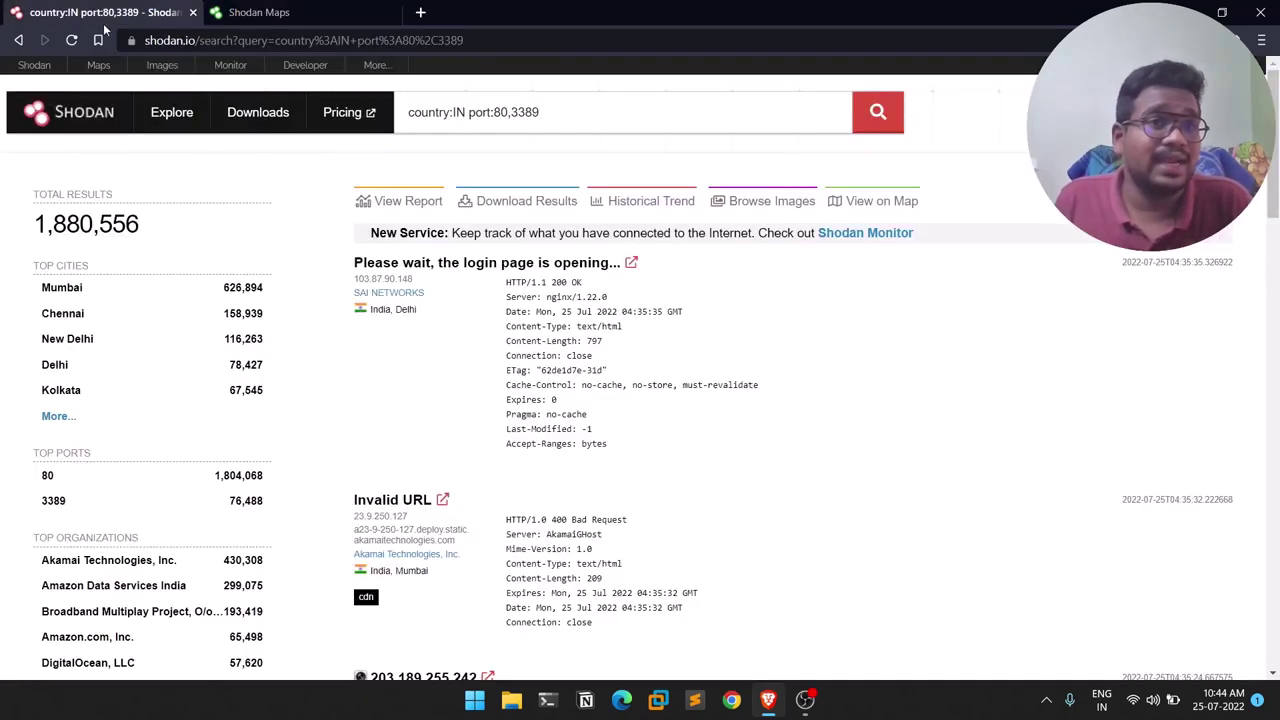
right_click(163, 67)
left_click(186, 86)
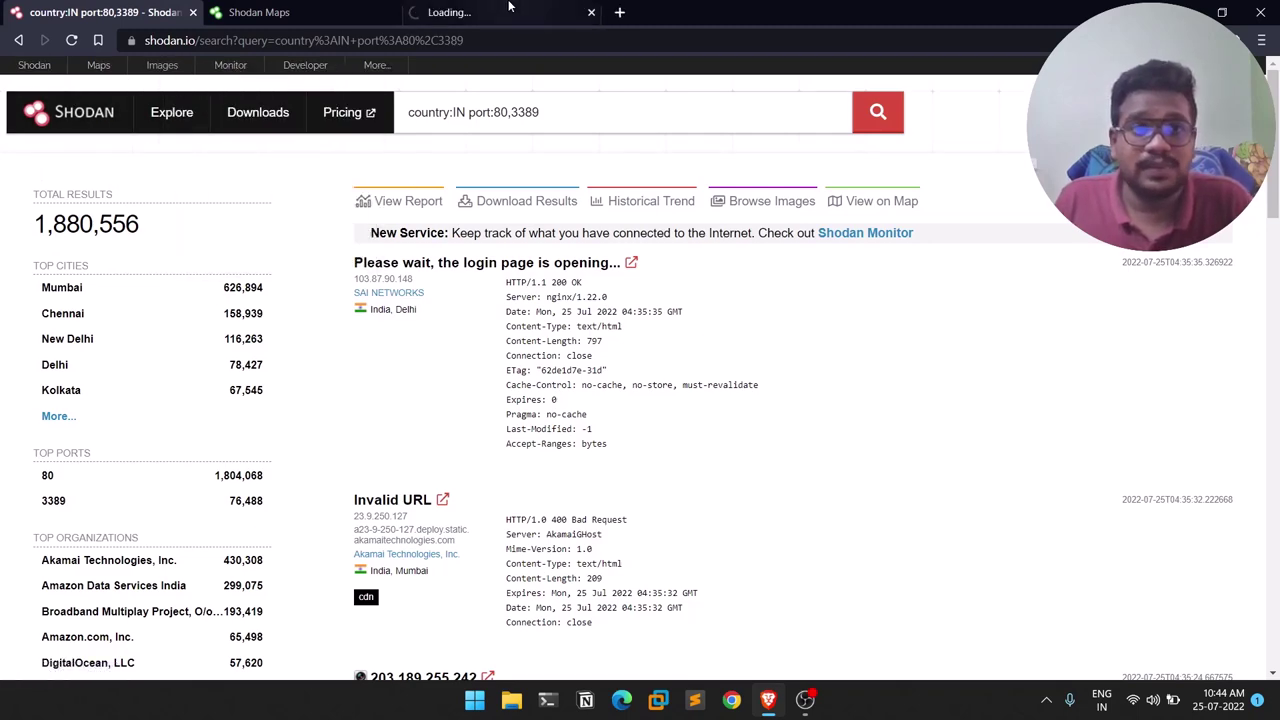
left_click(510, 10)
key("ctrl+shift+Tab")
key("ctrl+Tab")
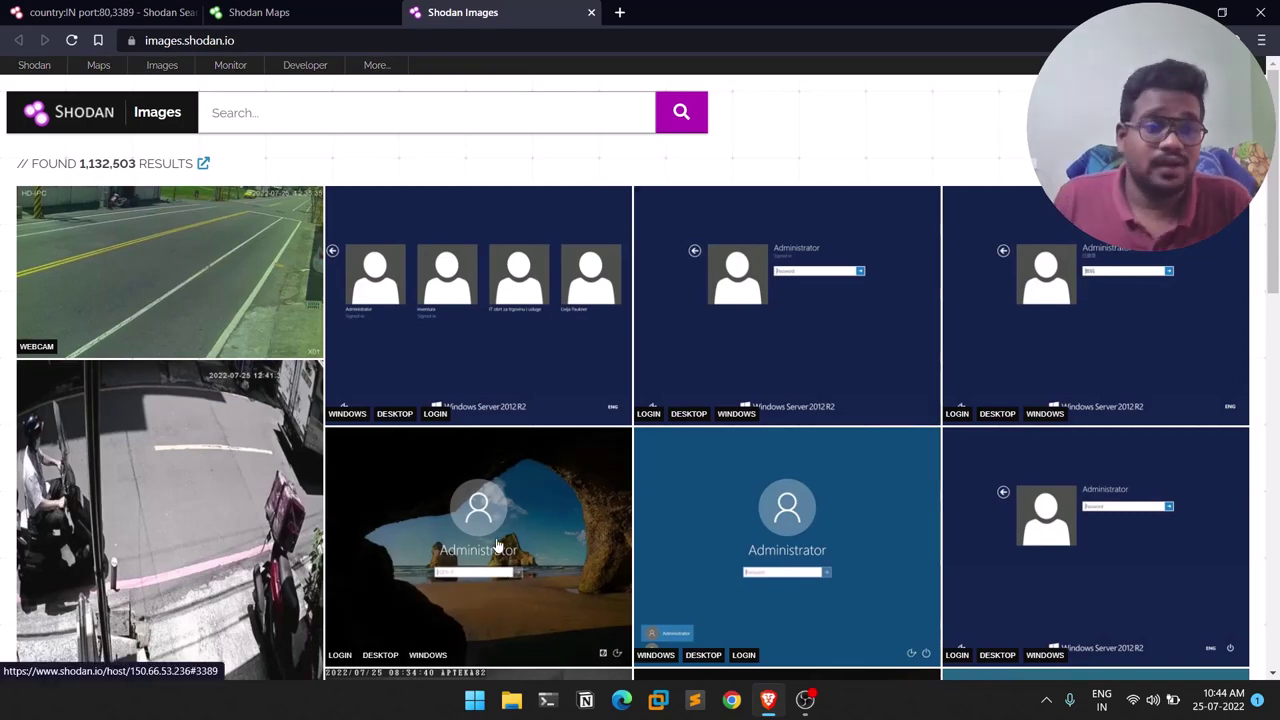
scroll(508, 540, "down", 3)
scroll(508, 512, "down", 5)
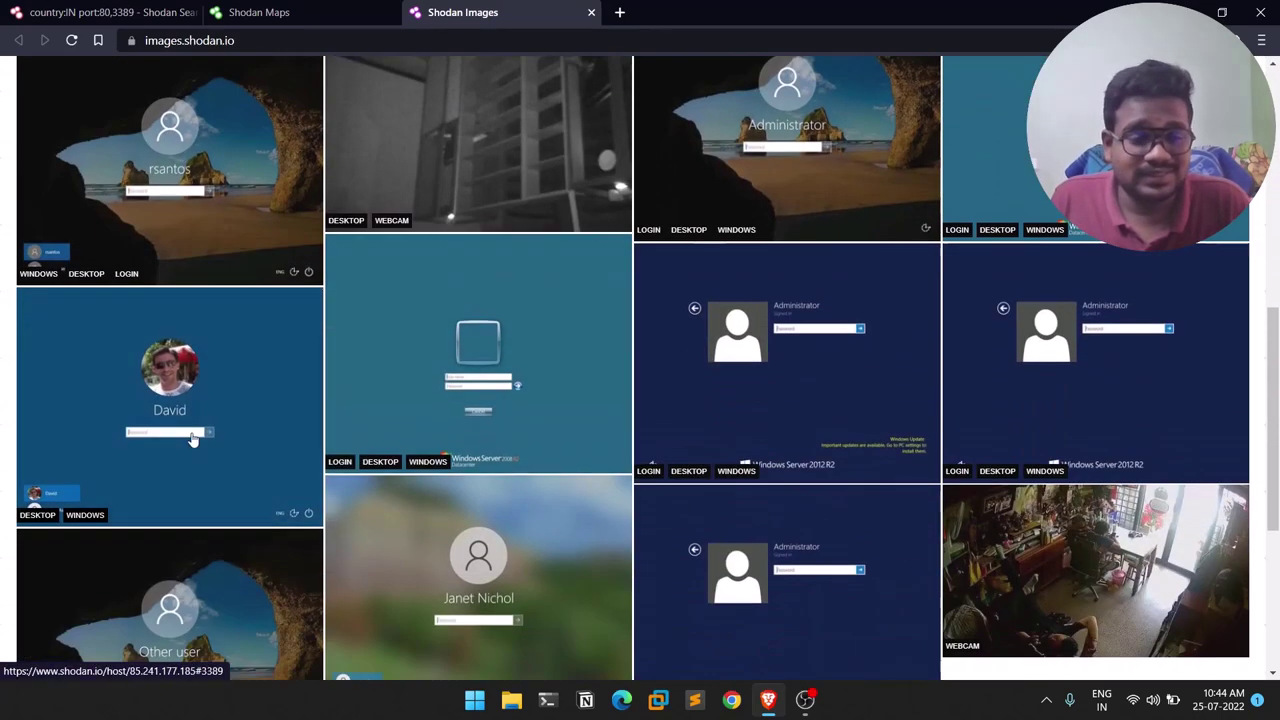
scroll(886, 352, "down", 3)
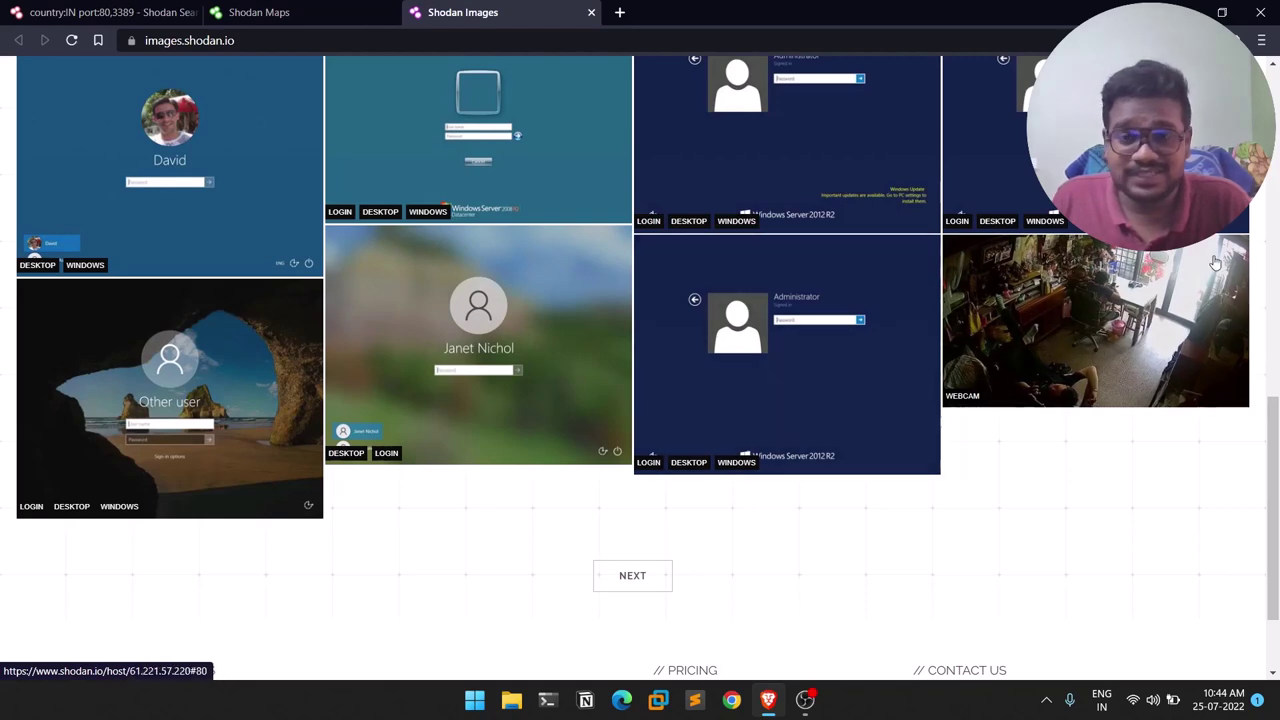
scroll(126, 423, "up", 2)
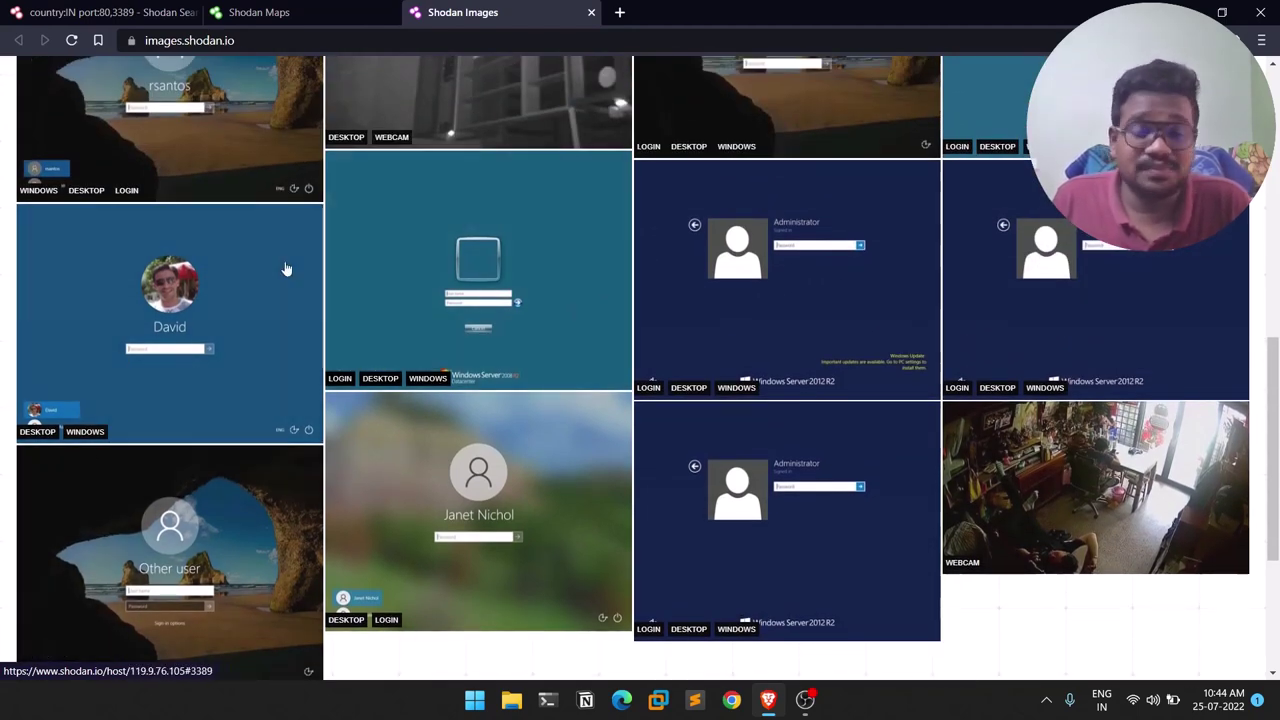
scroll(380, 300, "up", 5)
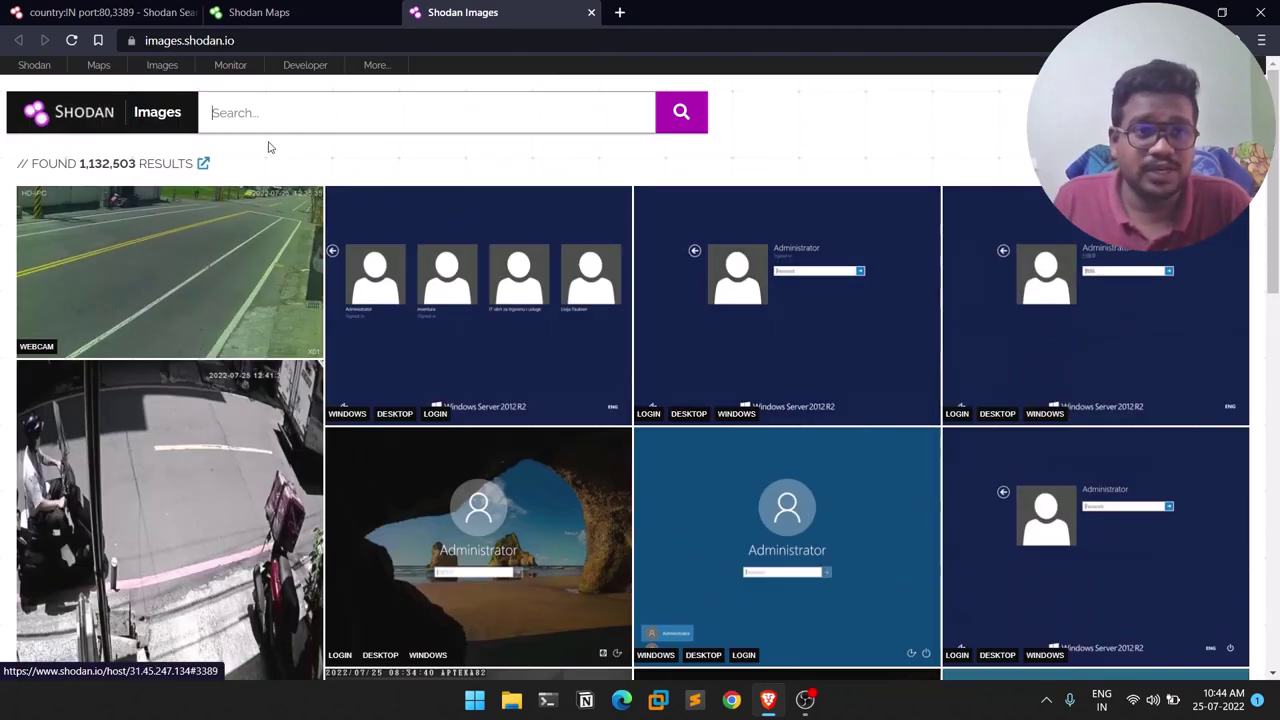
Search Shodan Images for webcam, check on the Maps search meanwhile, and look through the webcam image results.
left_click(313, 115)
type("webcam")
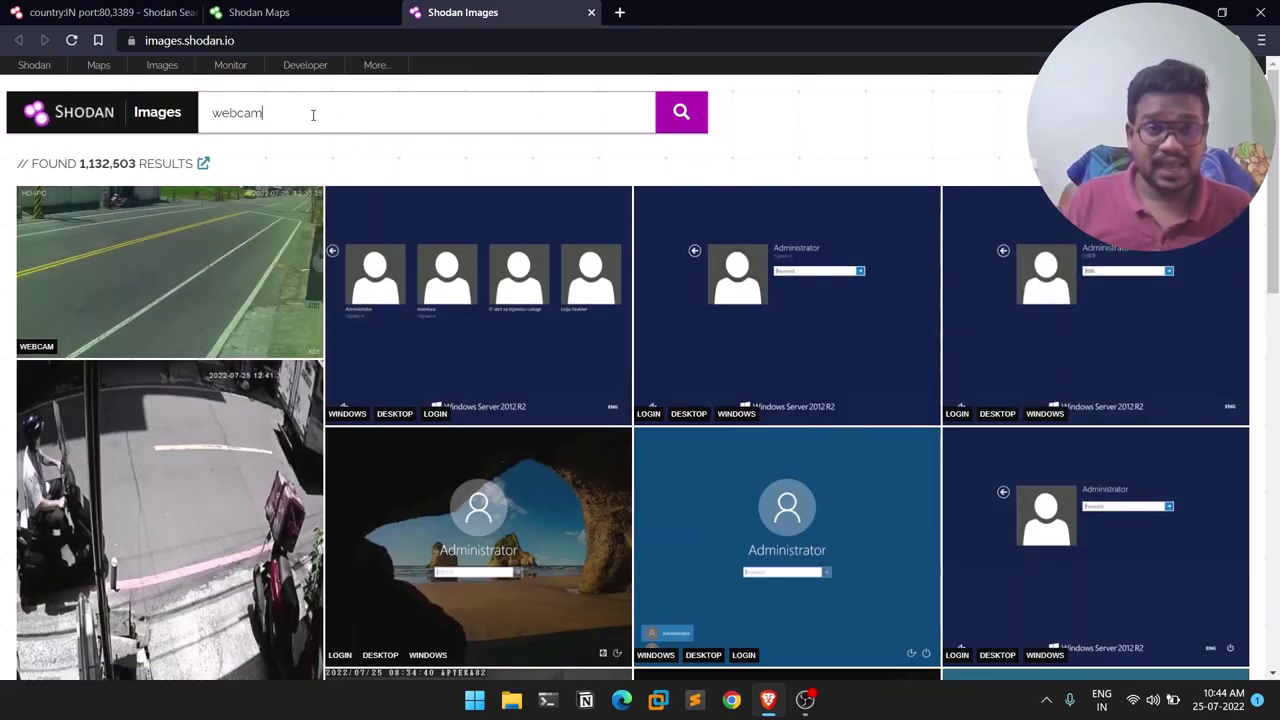
key("Return")
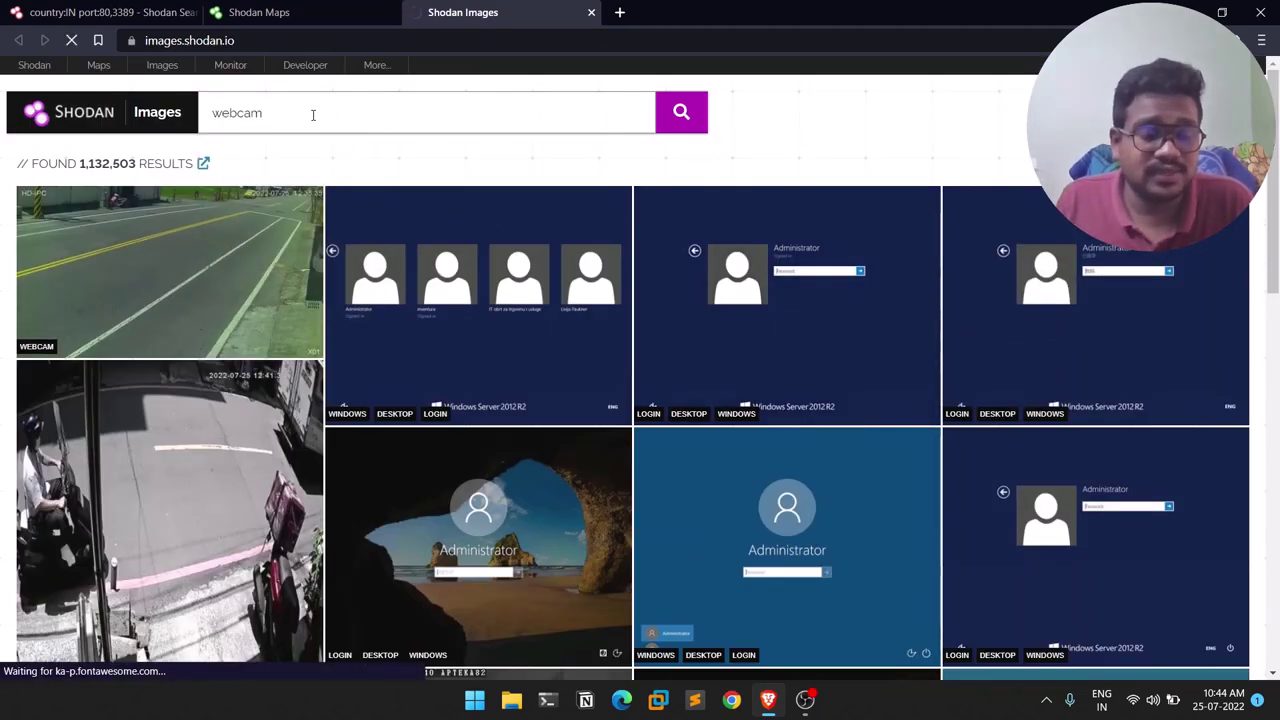
left_click(308, 8)
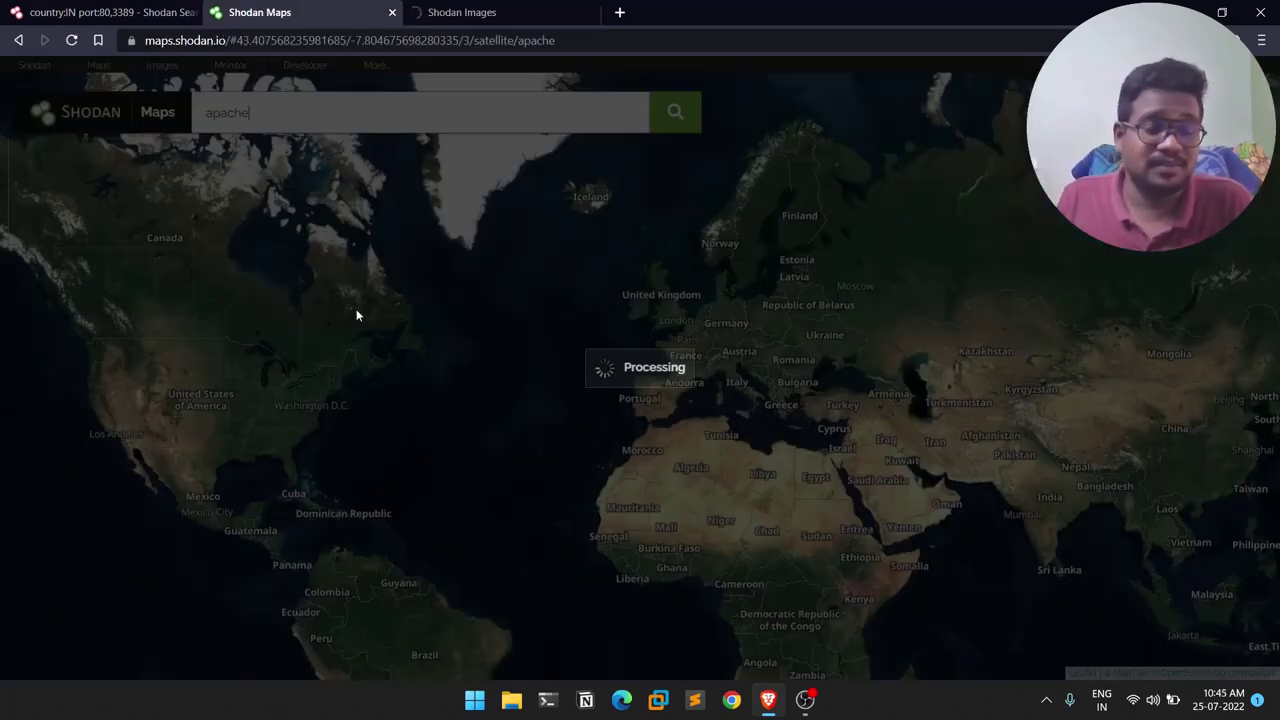
left_click(462, 12)
scroll(930, 316, "down", 3)
scroll(930, 316, "down", 2)
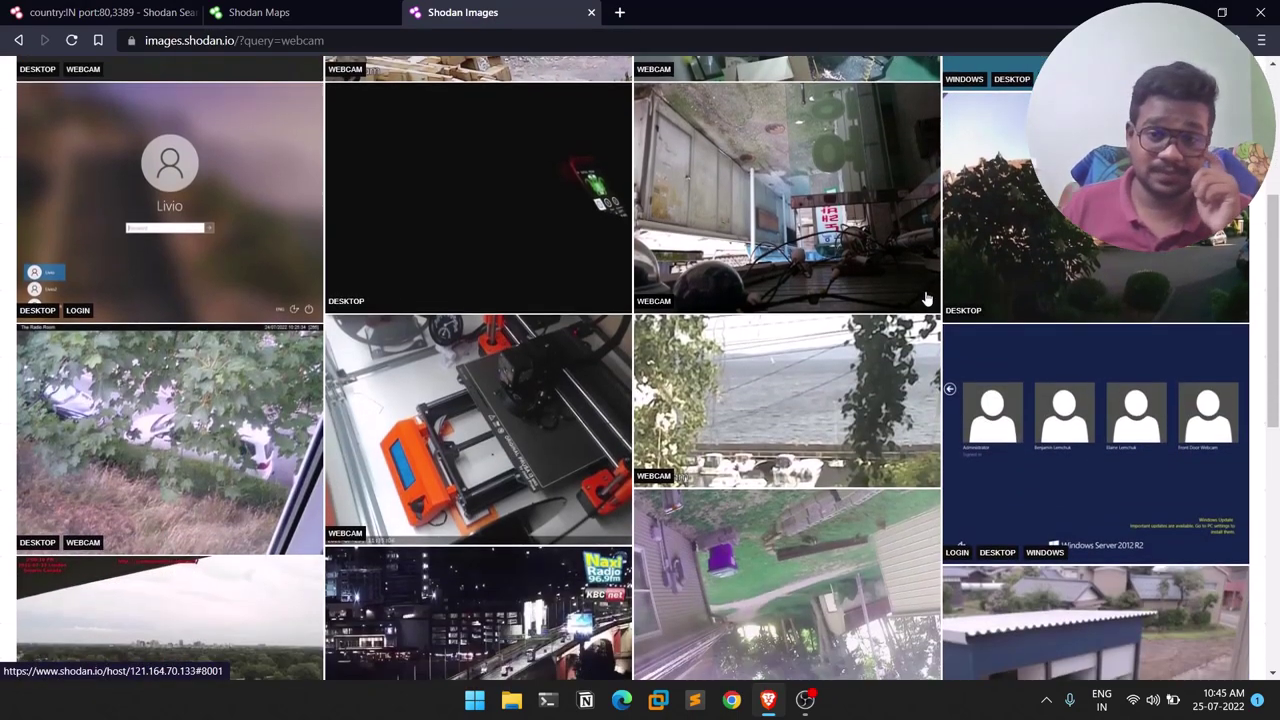
scroll(922, 305, "down", 3)
scroll(920, 307, "down", 3)
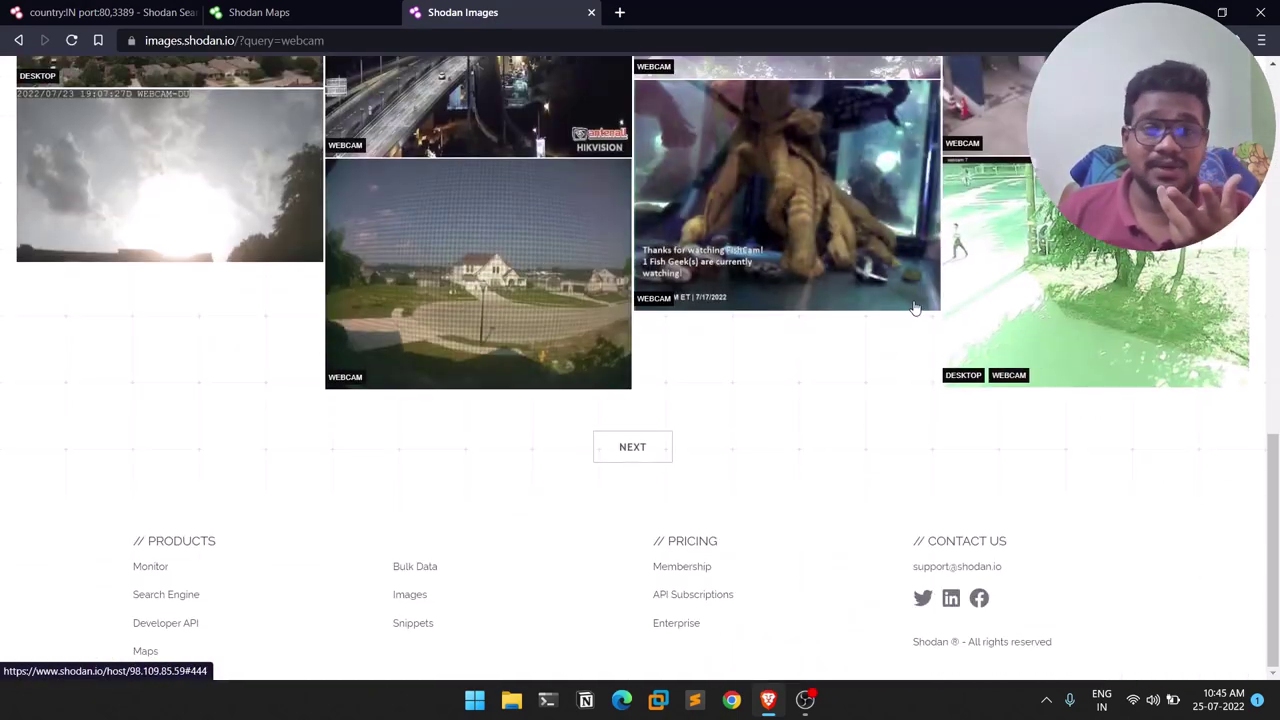
scroll(951, 243, "up", 10)
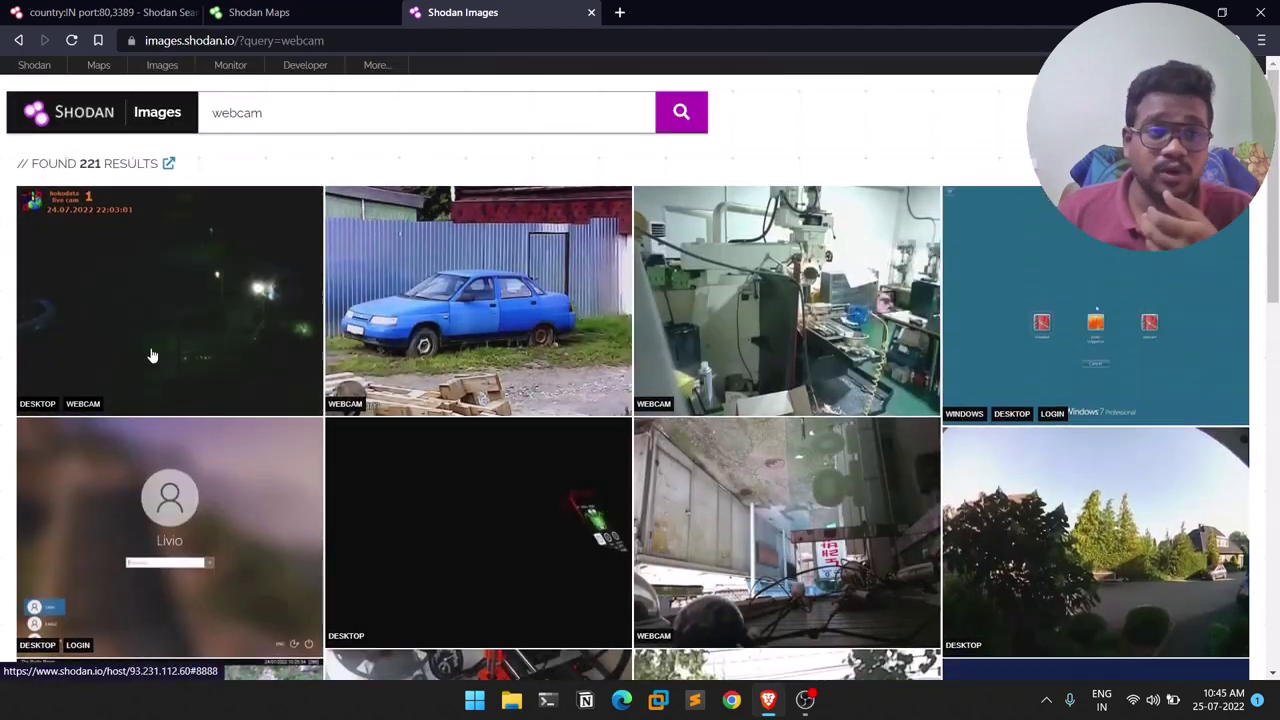
Open the host page of the first webcam image in a new tab and examine its general information, open port and screenshot.
right_click(57, 271)
left_click(110, 286)
left_click(662, 8)
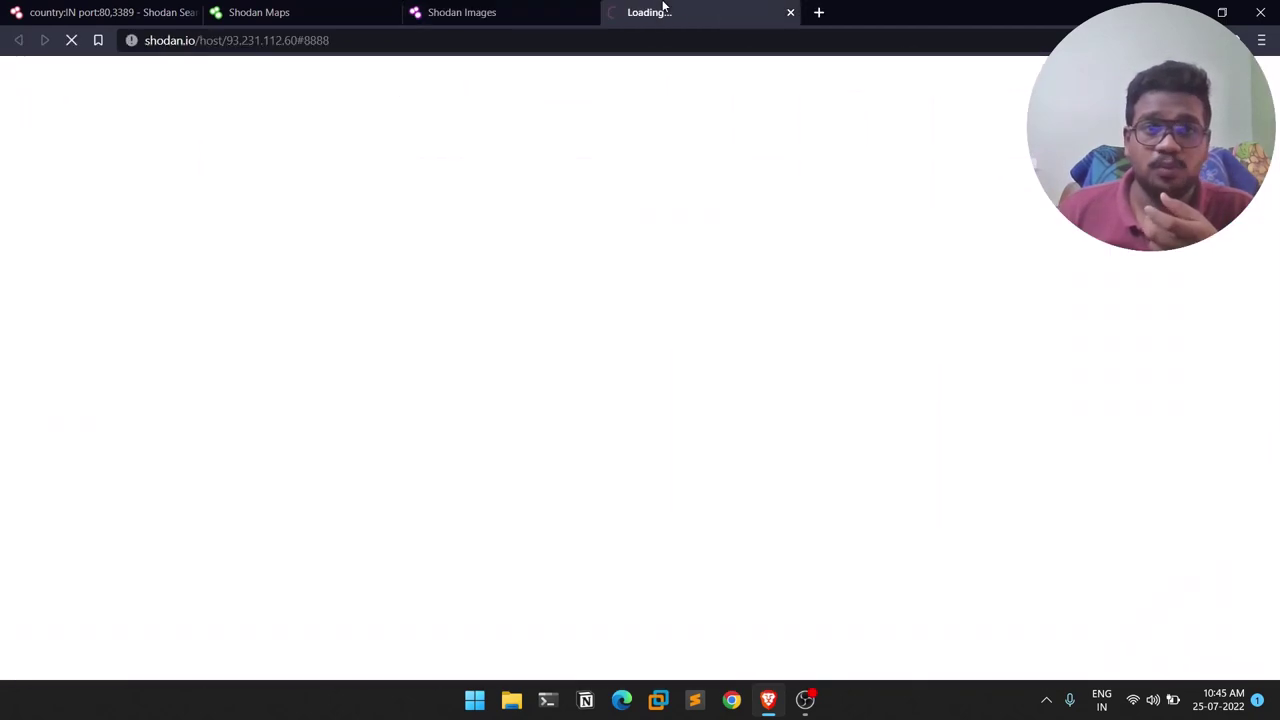
scroll(686, 528, "up", 4)
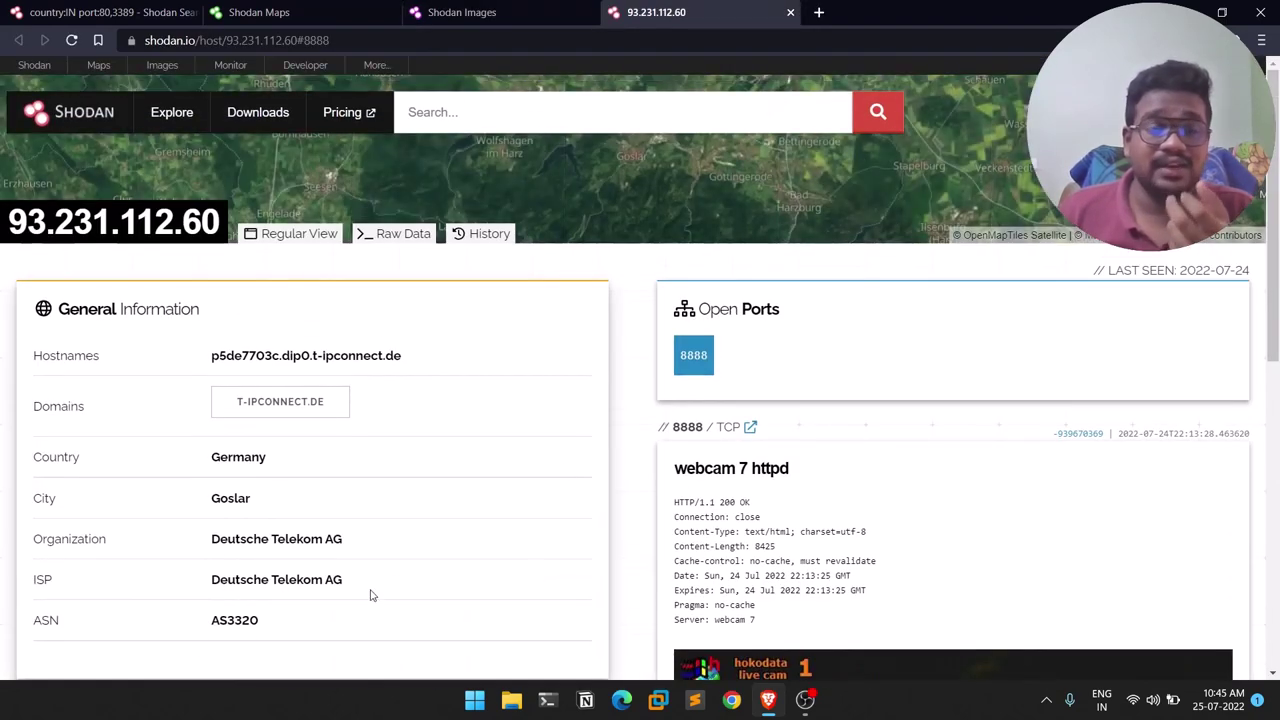
scroll(509, 540, "down", 3)
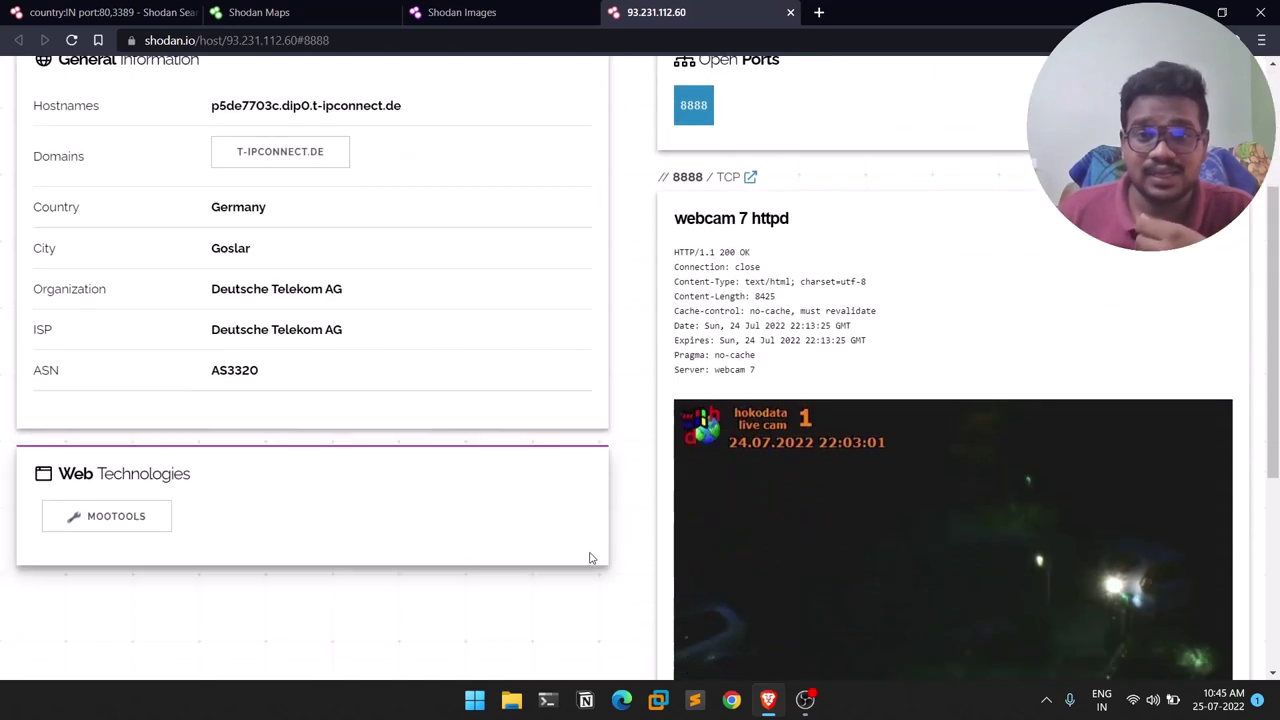
scroll(853, 507, "down", 2)
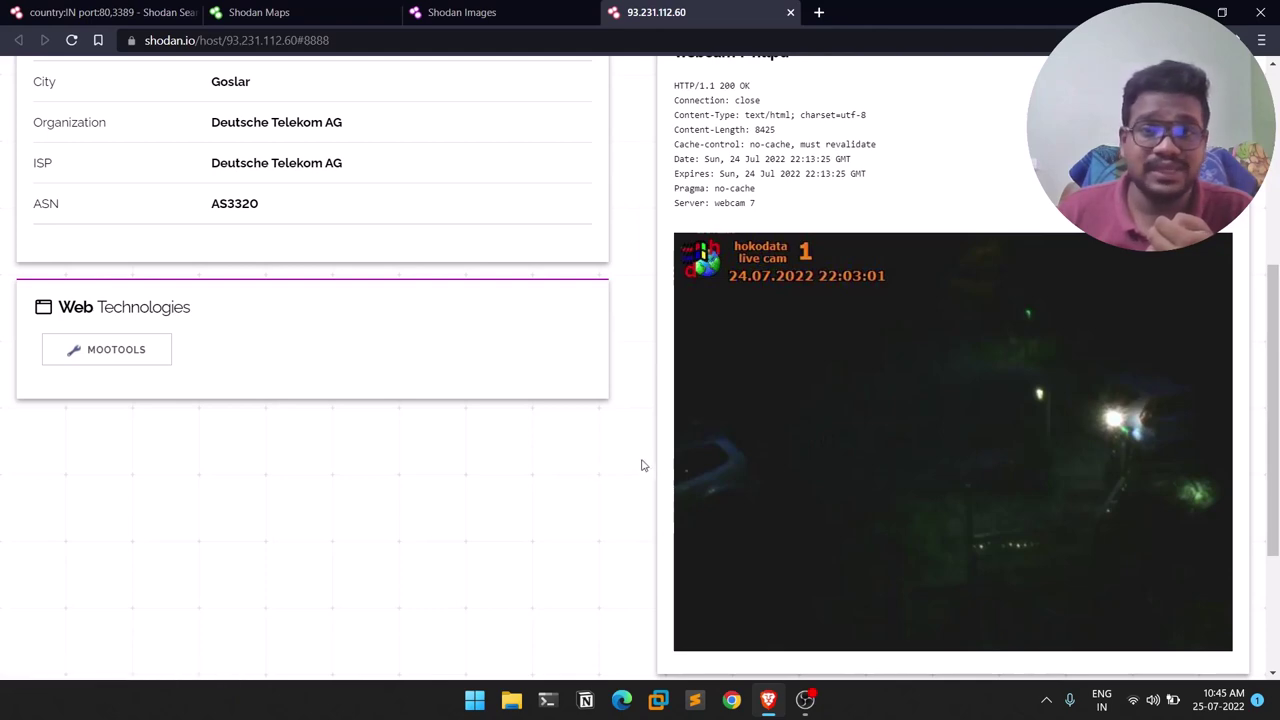
scroll(641, 465, "up", 5)
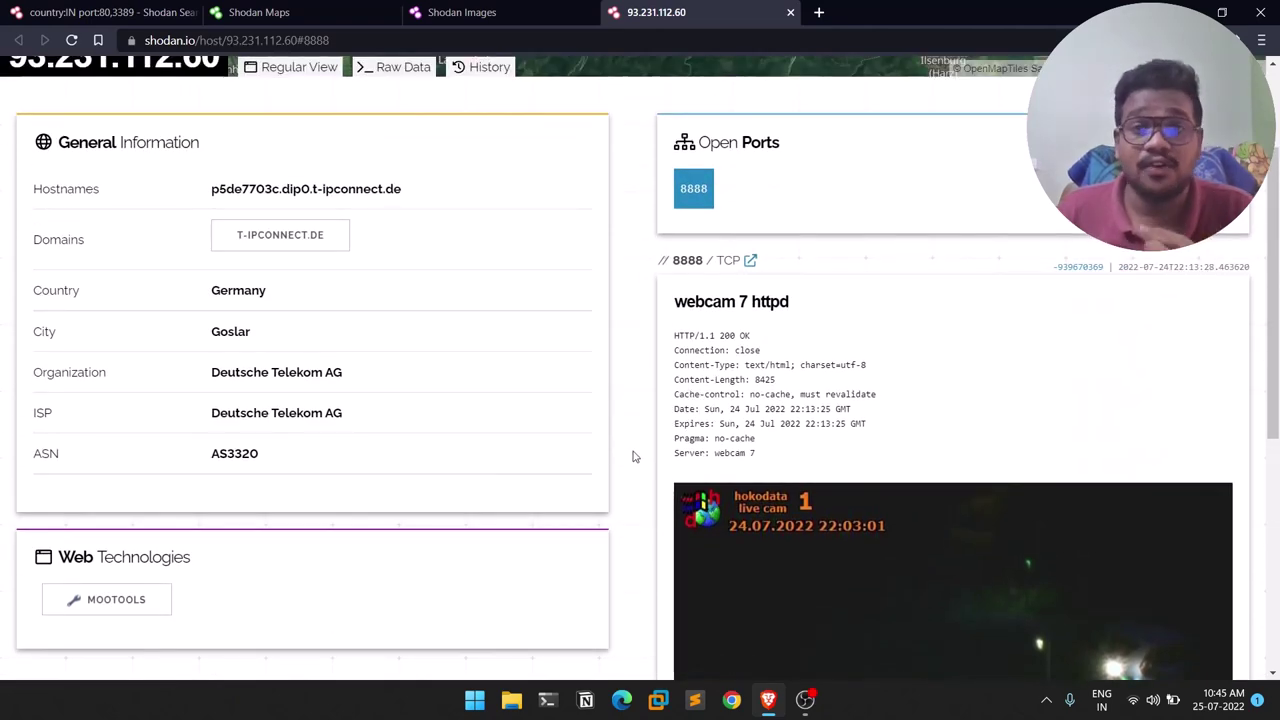
scroll(256, 190, "up", 3)
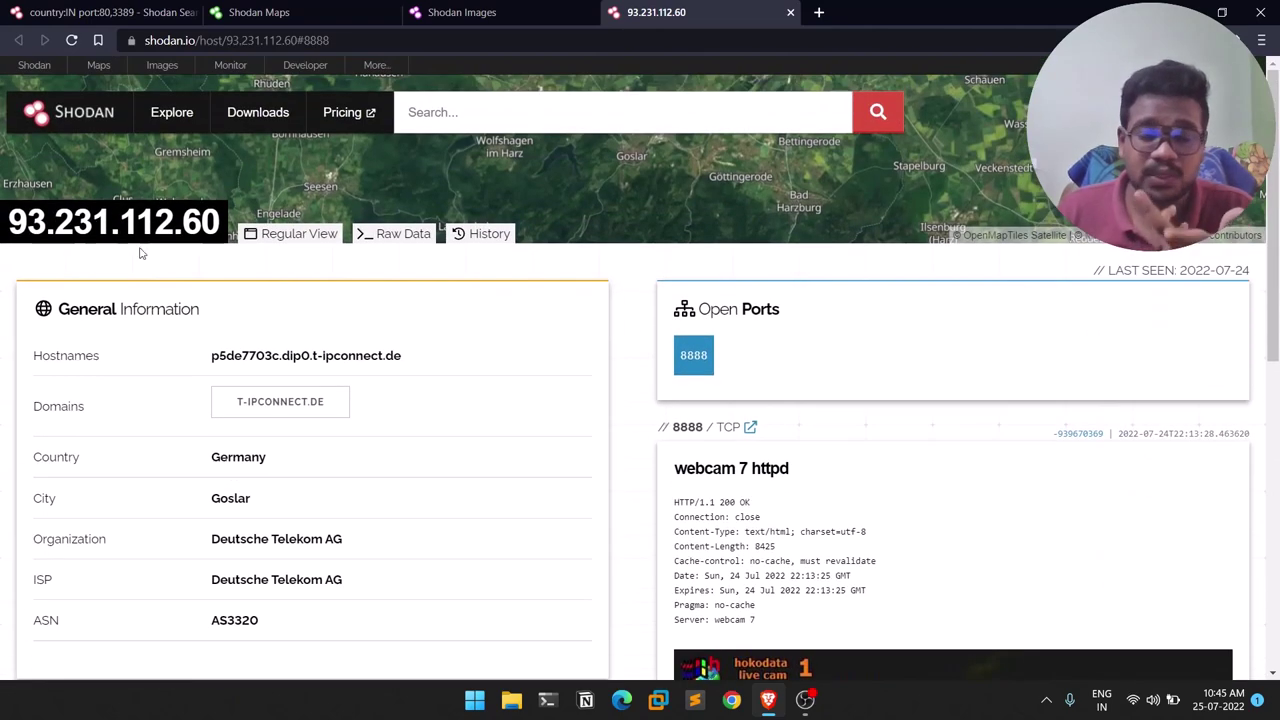
scroll(594, 558, "down", 3)
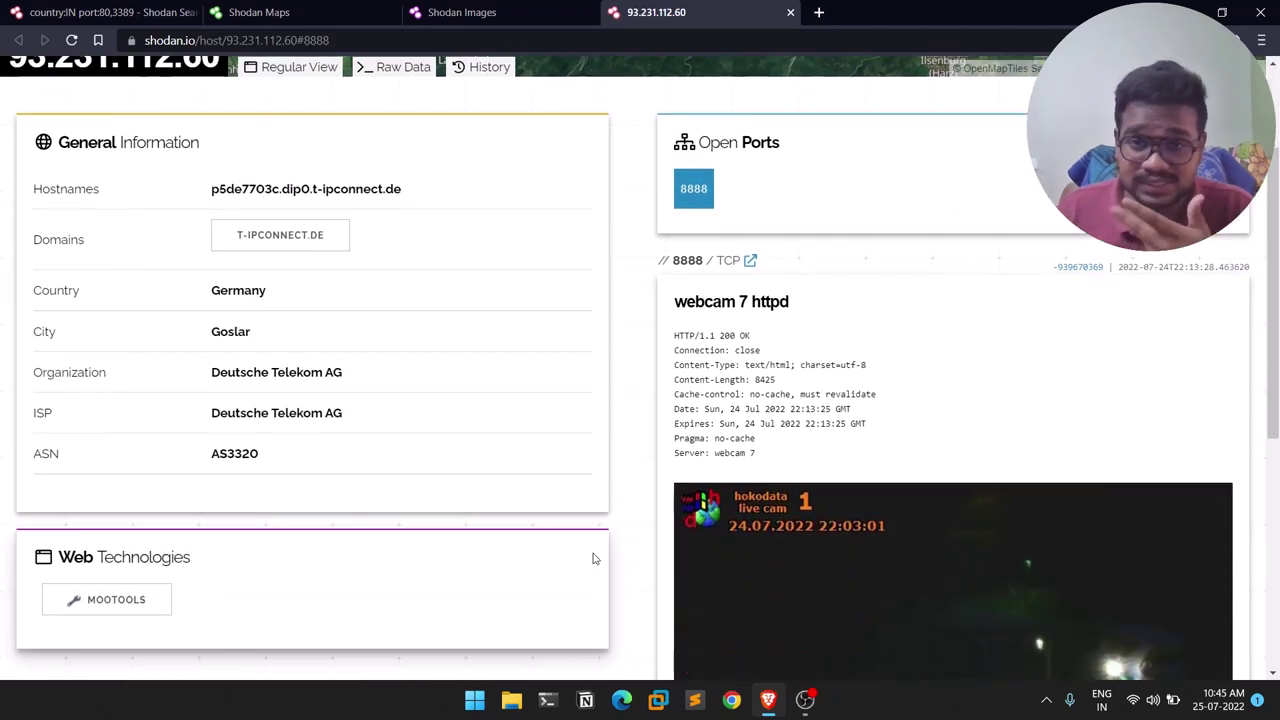
Return to Shodan Maps, examine the apache markers around India and the Middle East, and revisit the country:IN port:80,3389 search results.
left_click(462, 12)
left_click(262, 12)
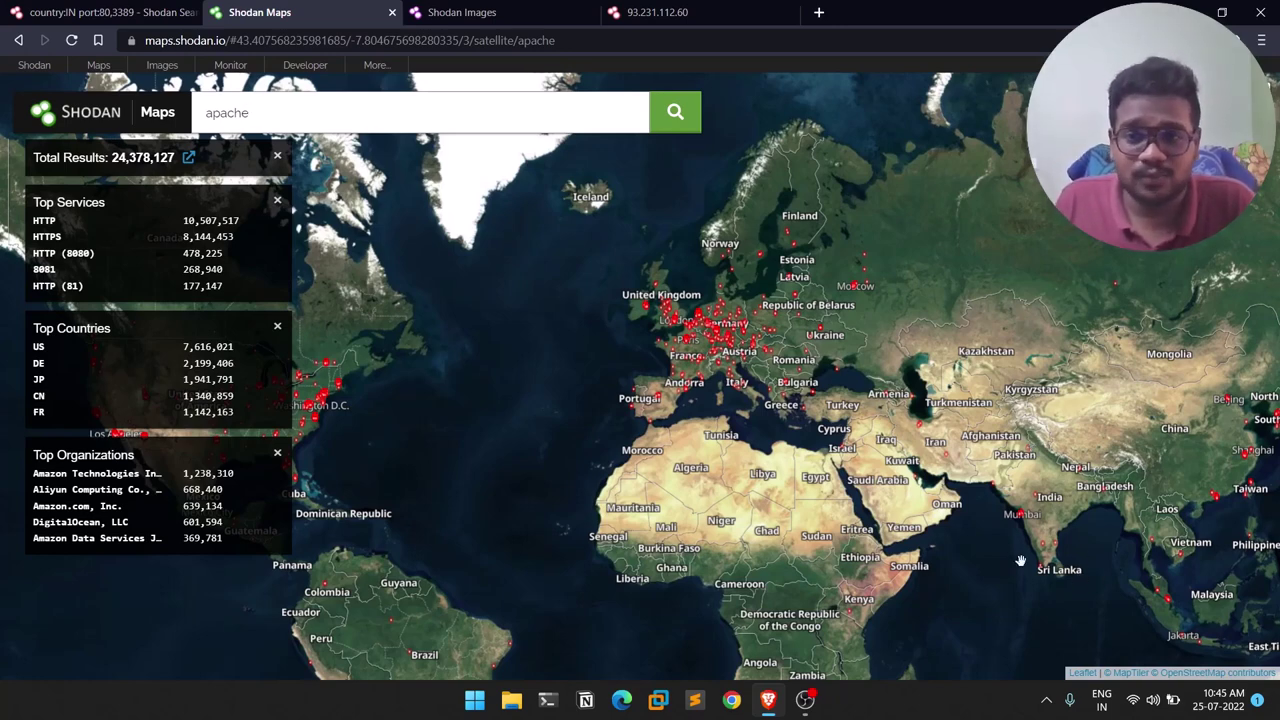
left_click_drag(1003, 565, 714, 486)
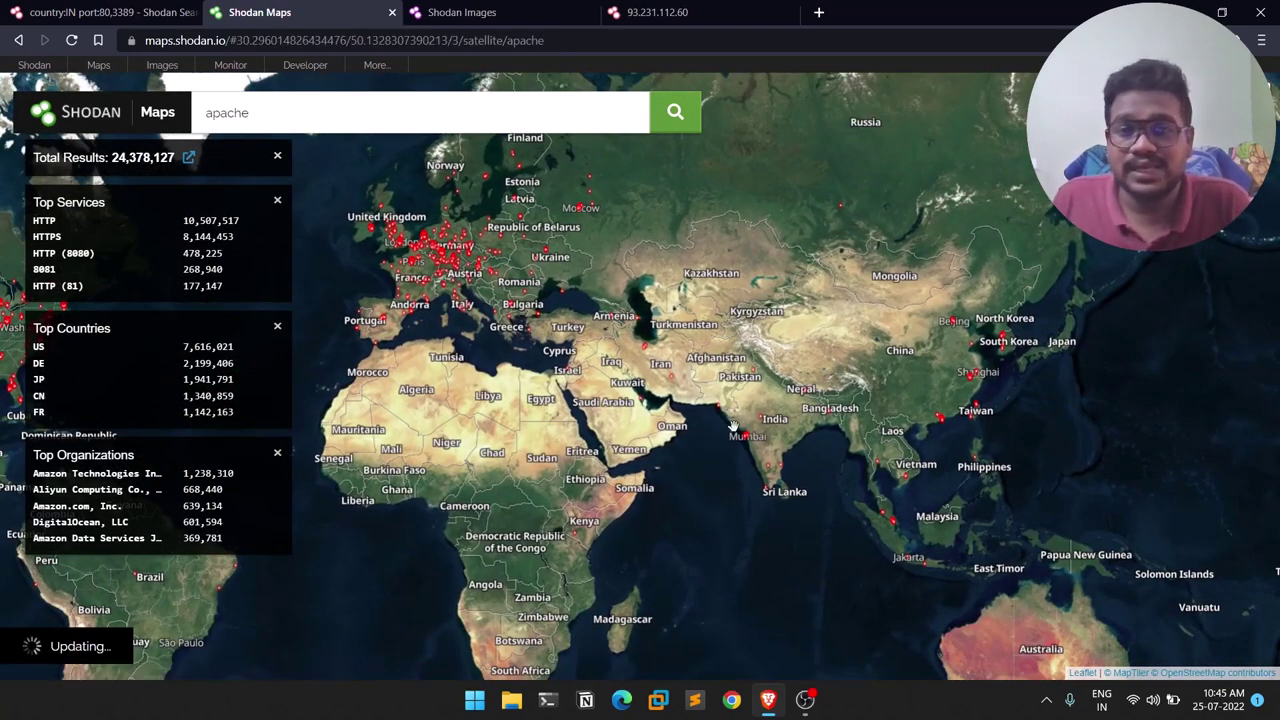
scroll(736, 430, "up", 3)
scroll(808, 467, "down", 3)
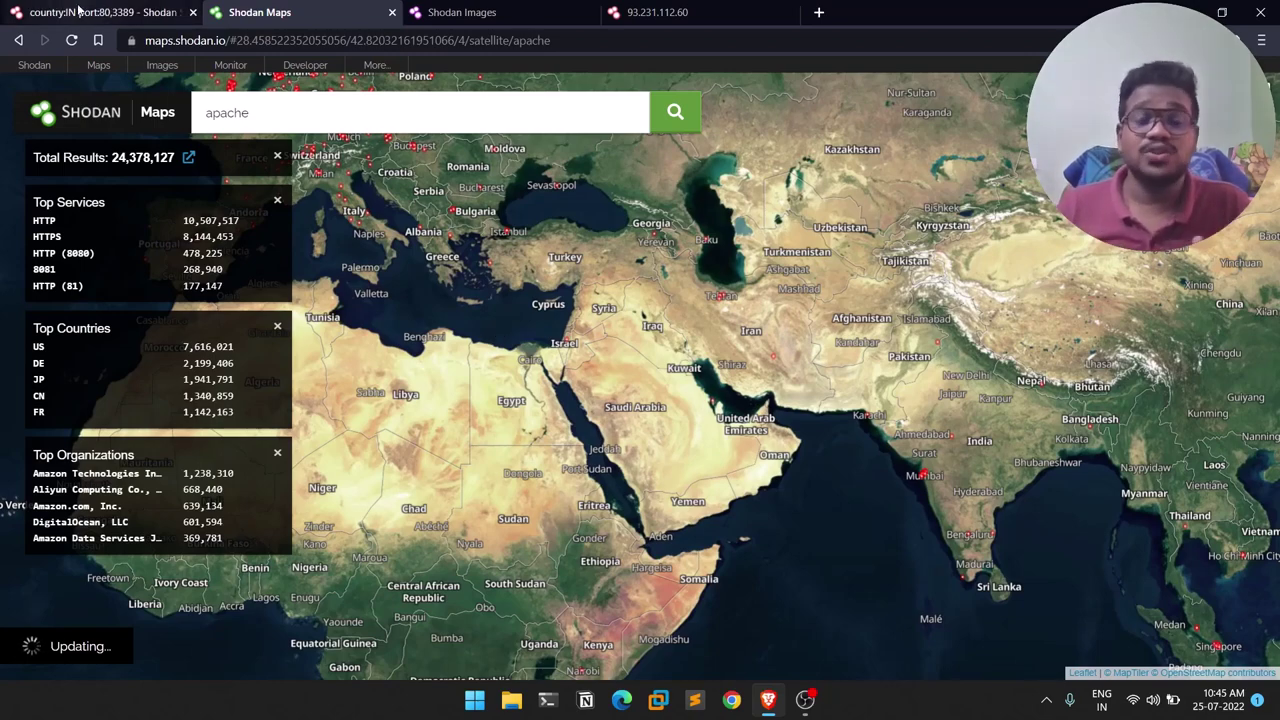
left_click(92, 10)
left_click(258, 12)
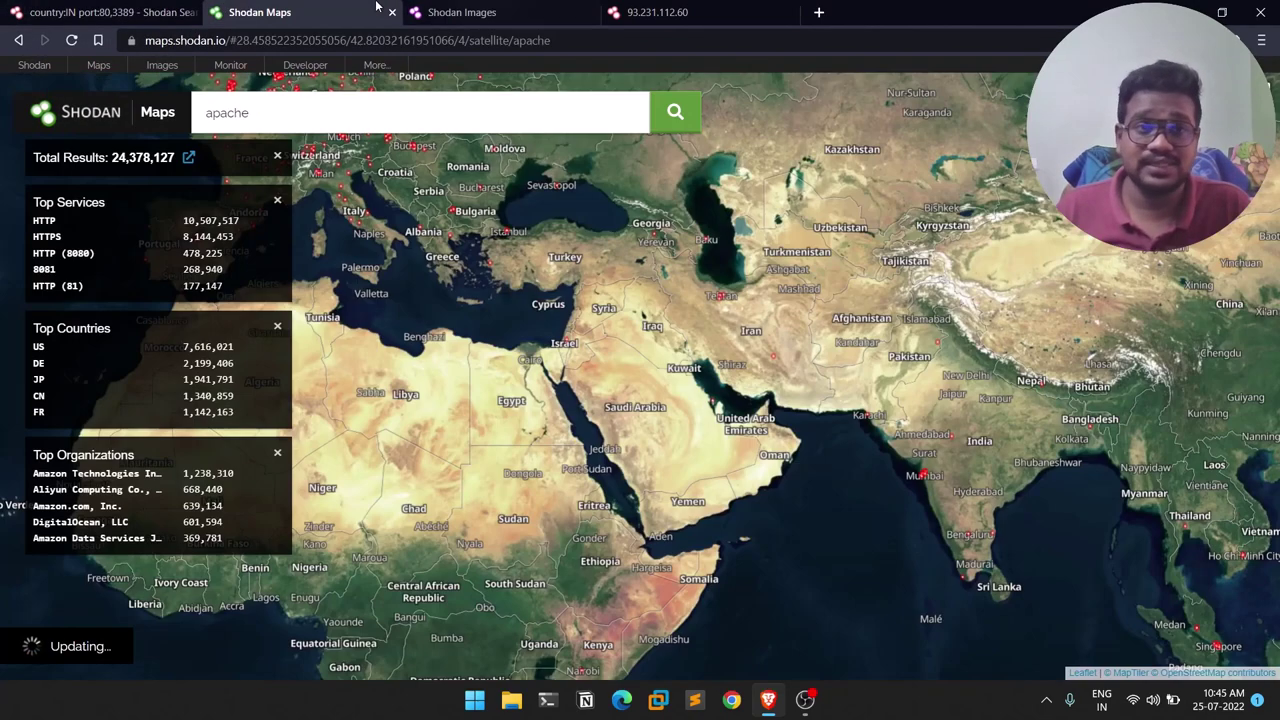
left_click(100, 12)
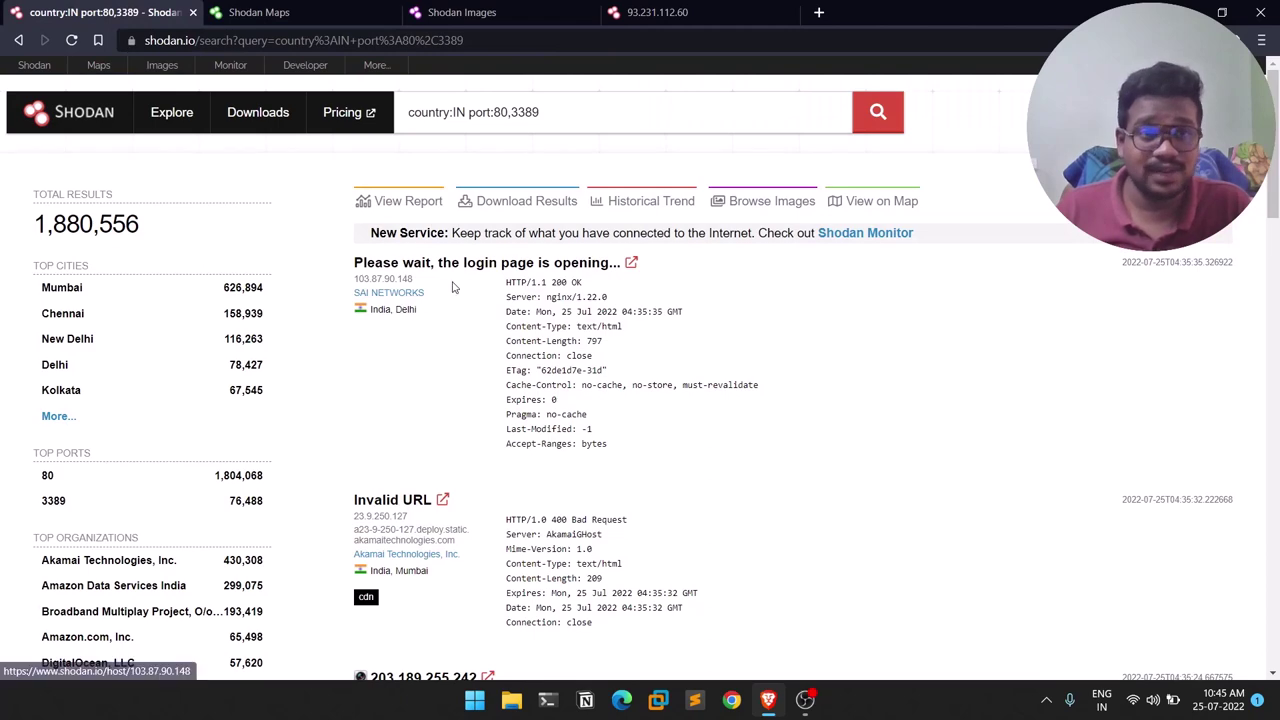
Search Google for shodan exploits in the webcam host's tab and open the Shodan Exploits site.
left_click(657, 12)
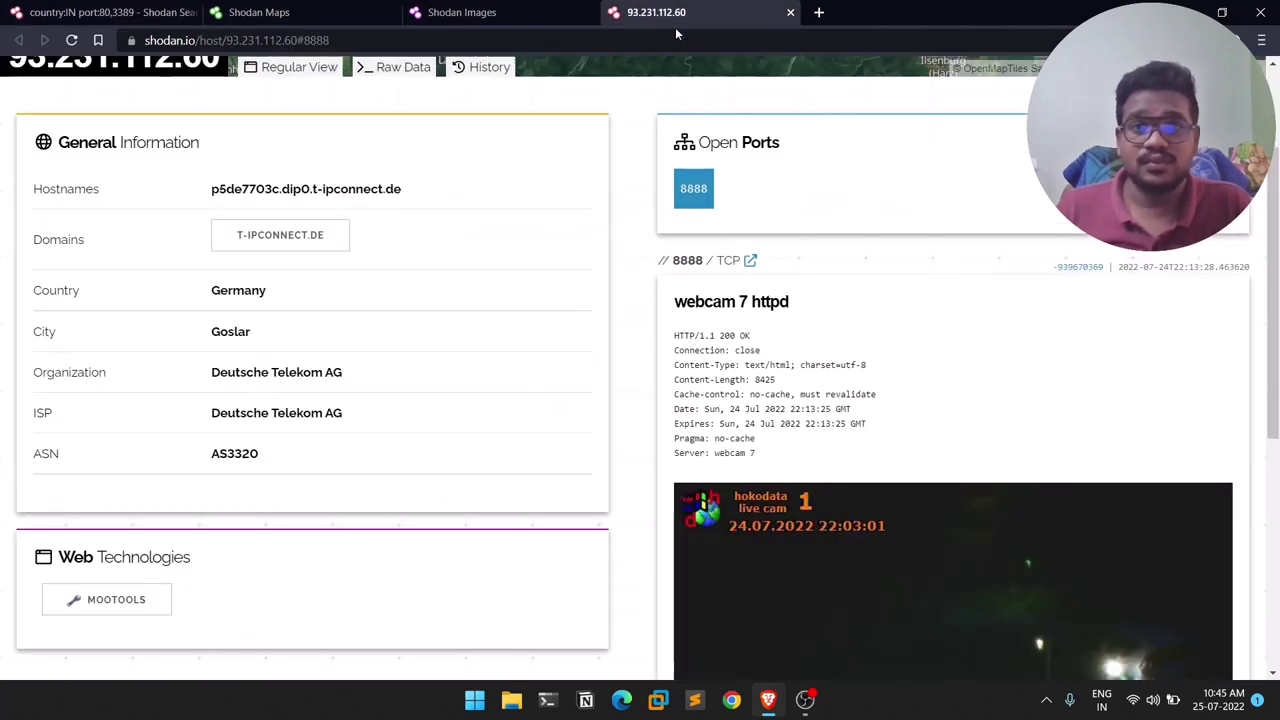
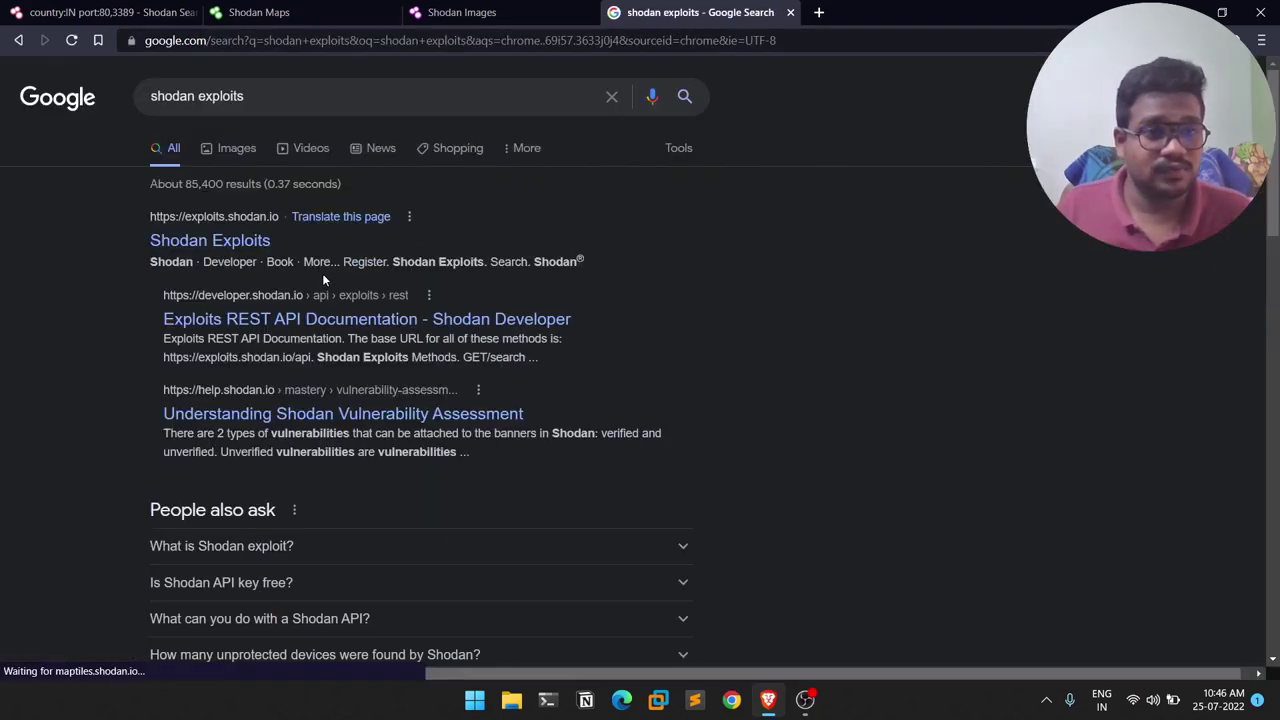
left_click(180, 245)
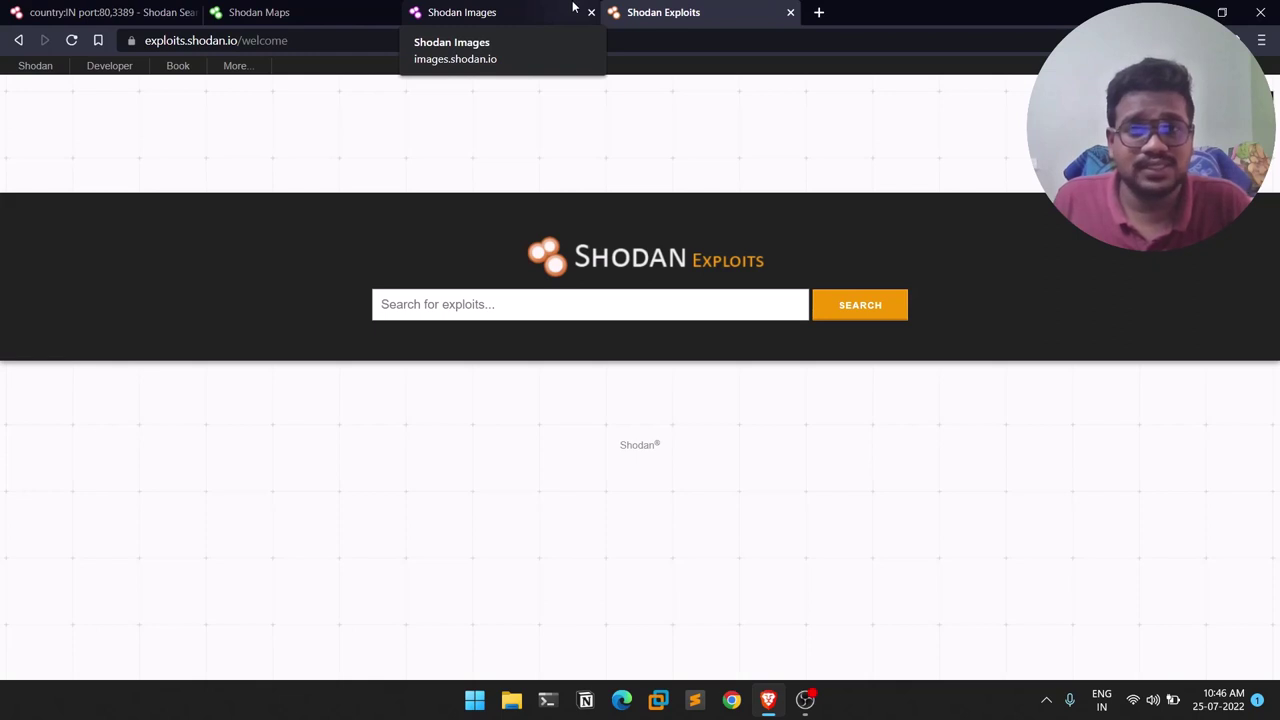
Search Shodan Exploits for apache and look over the listed exploits.
left_click(710, 307)
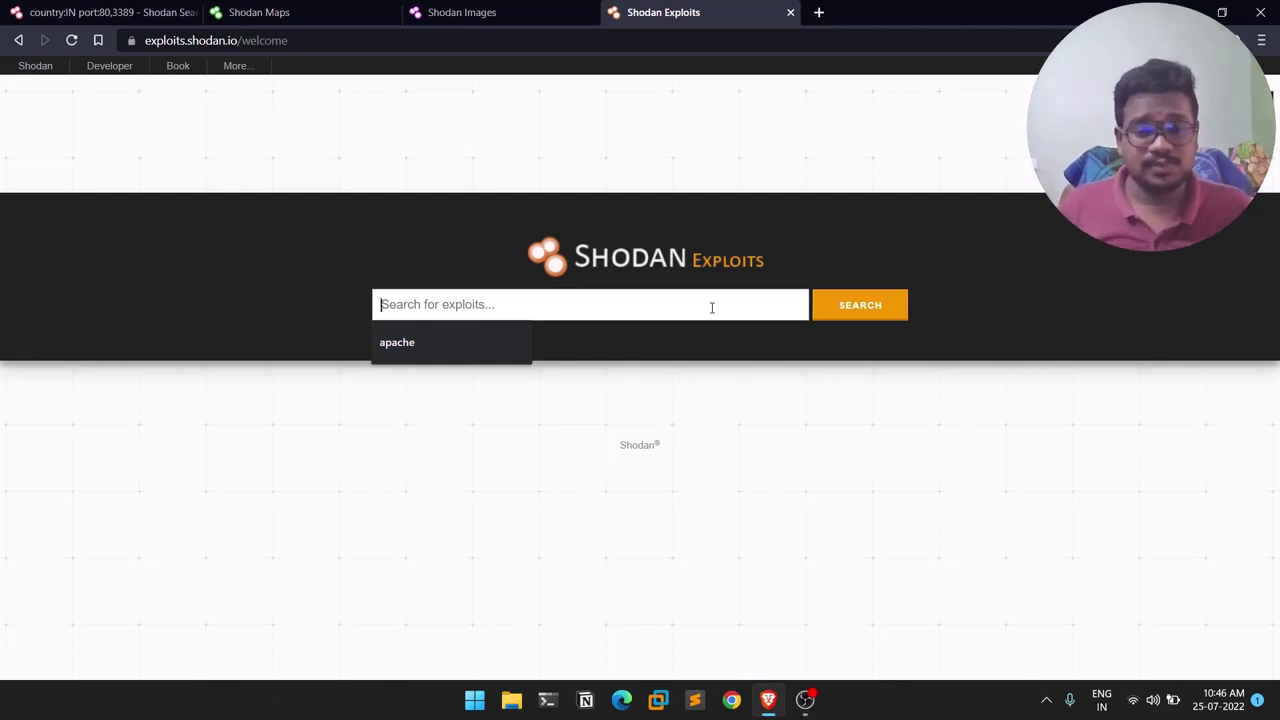
key("Down")
key("Return")
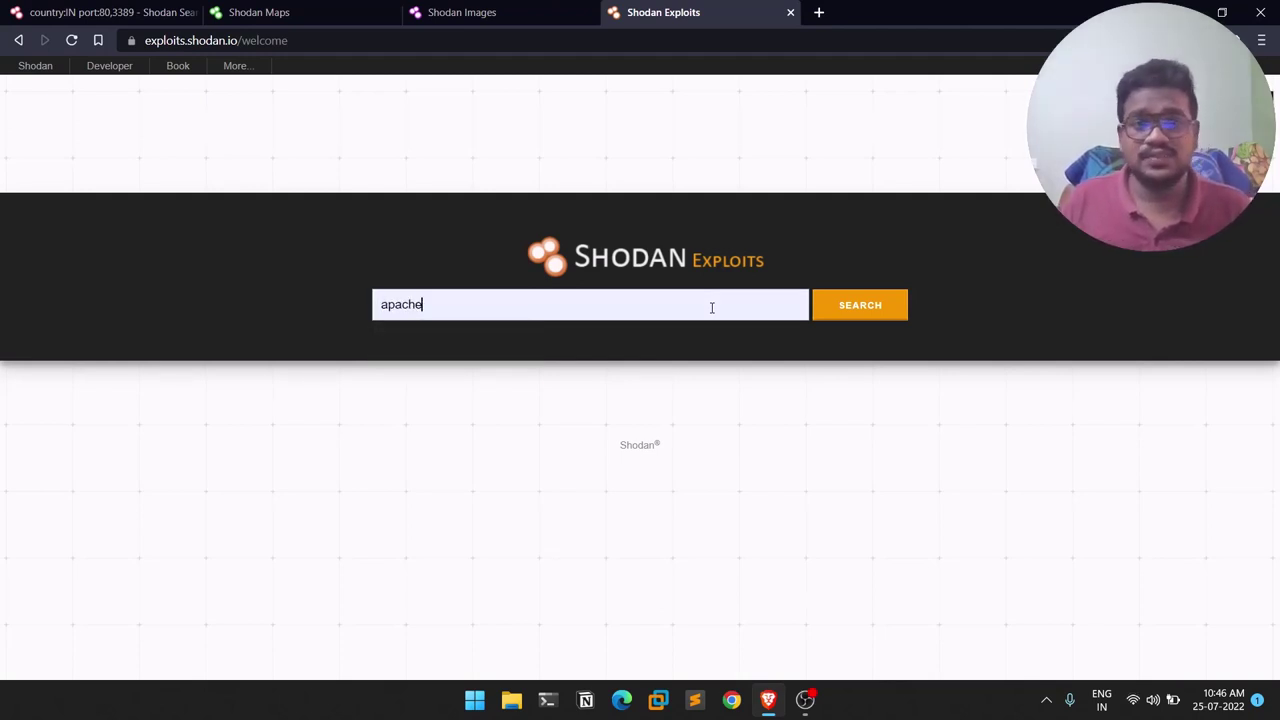
left_click(889, 306)
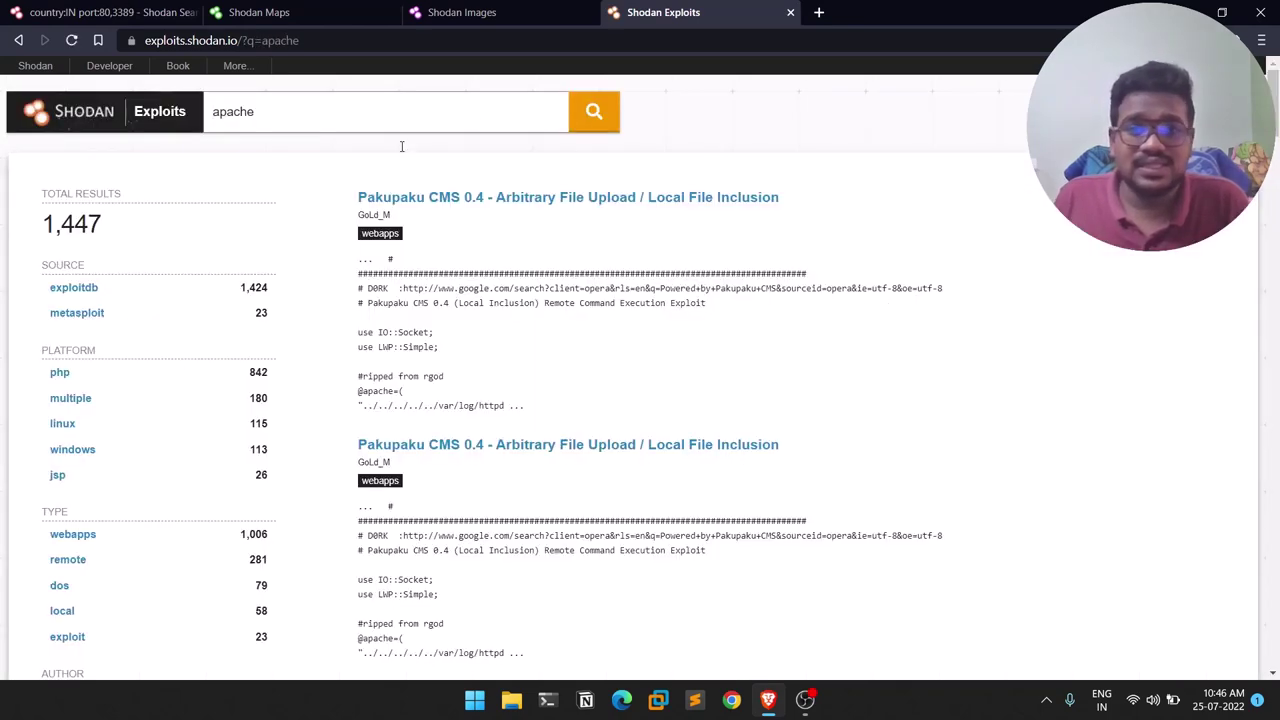
scroll(575, 315, "down", 1)
scroll(560, 225, "up", 1)
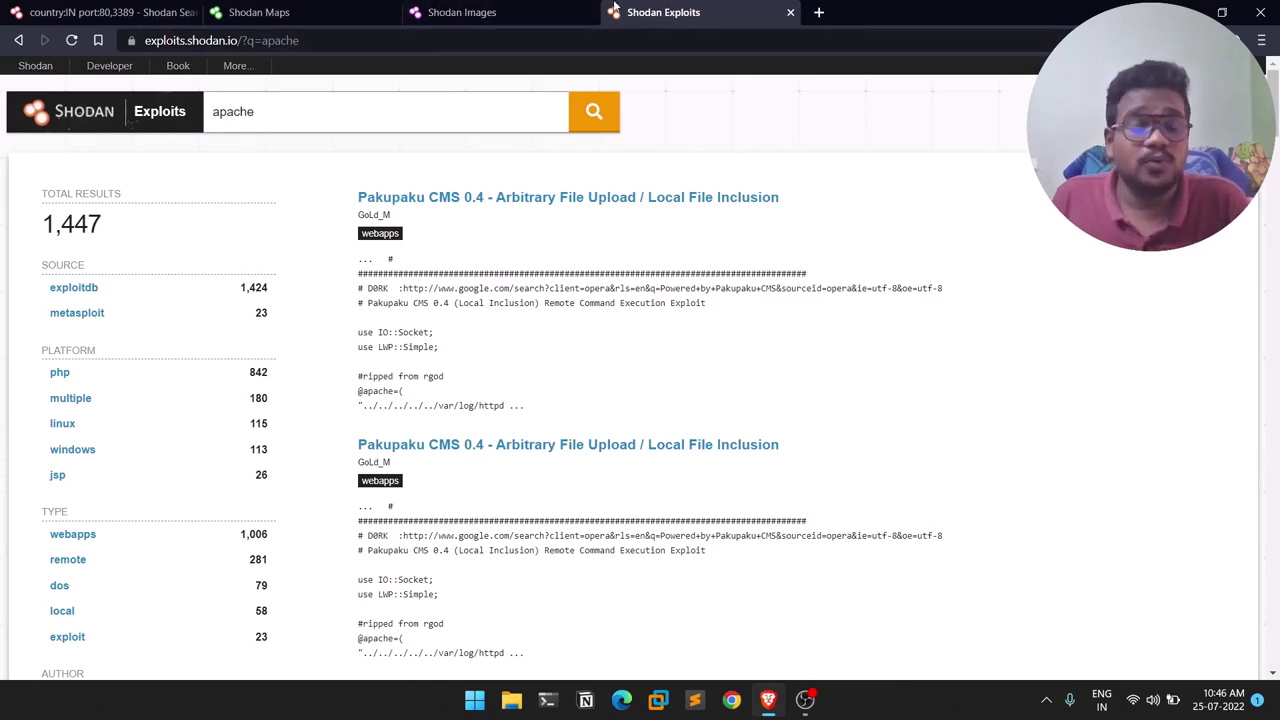
Revisit the Shodan Images and Shodan Maps tabs and return to the country:IN port:80,3389 search results.
left_click(533, 12)
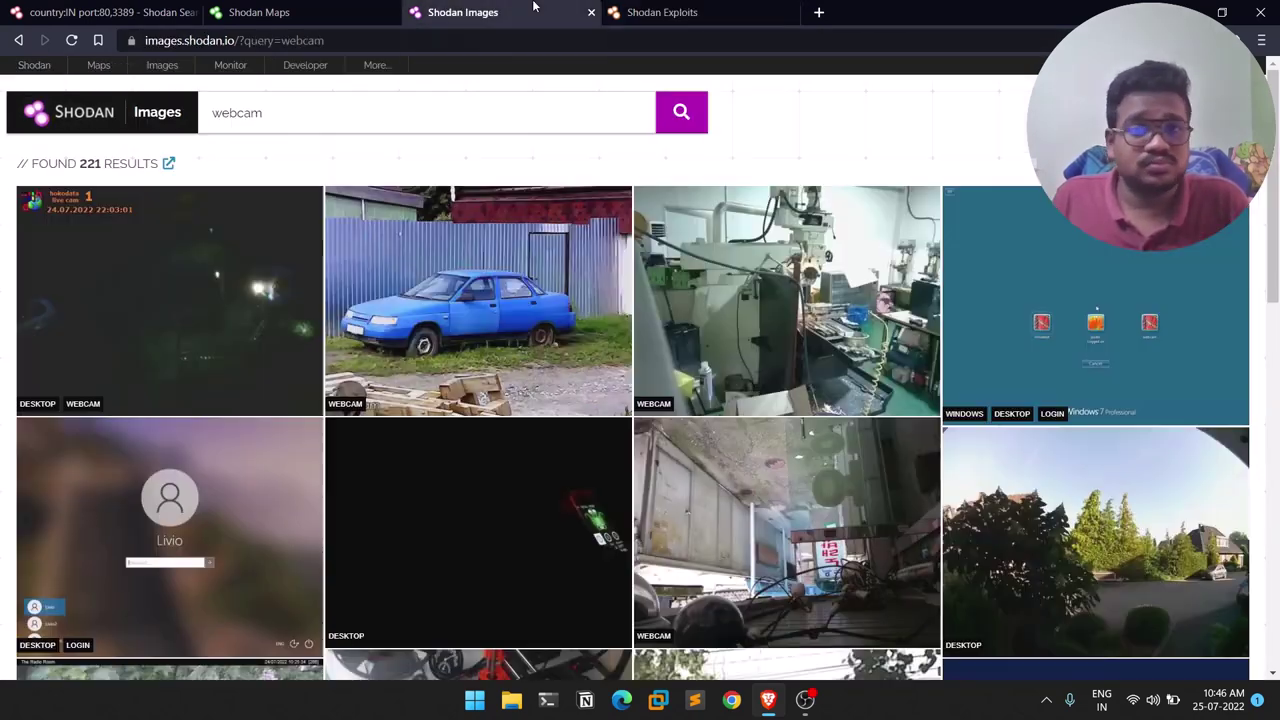
left_click(357, 6)
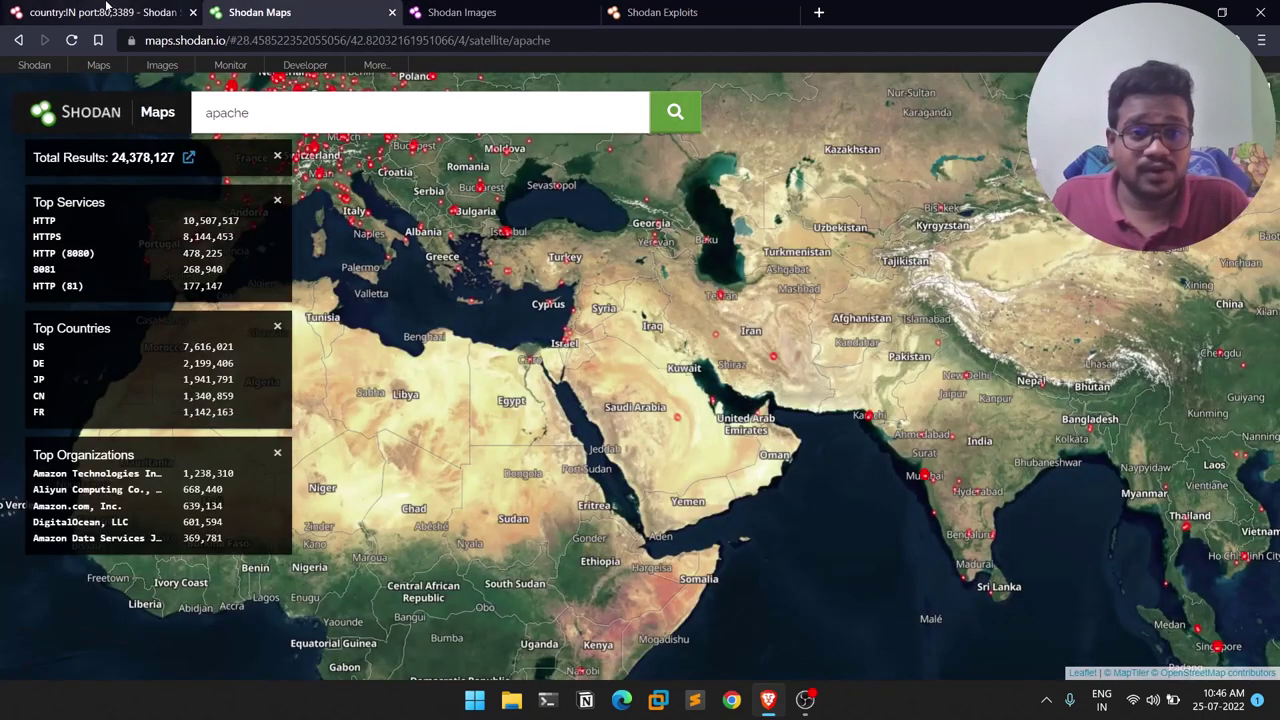
left_click(110, 12)
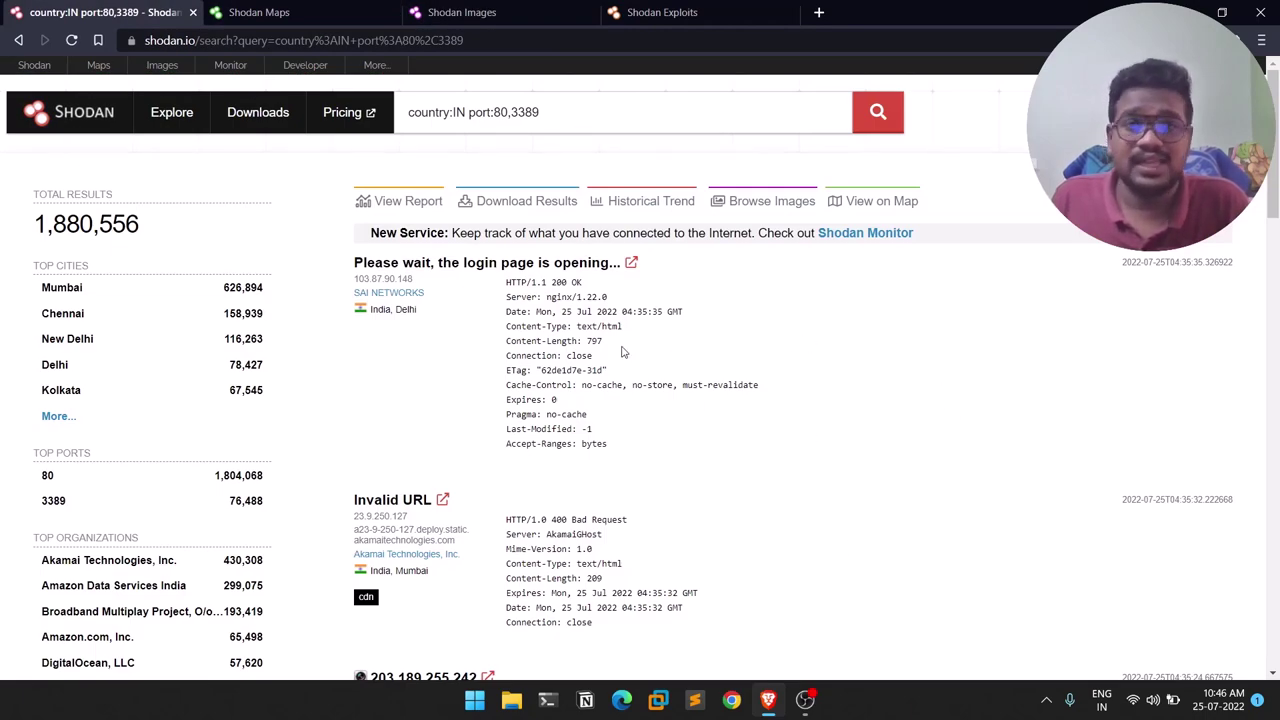